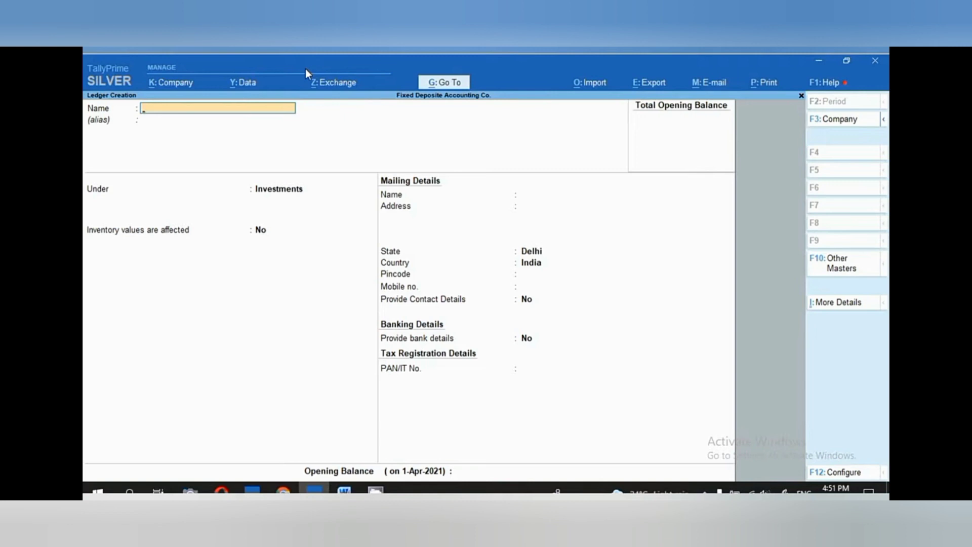
# Name the new ledger "Fixed Deposite" followed by the deposit's account number in parentheses, leaving the alias blank
pyautogui.write('Fixed Deposite((1236547')
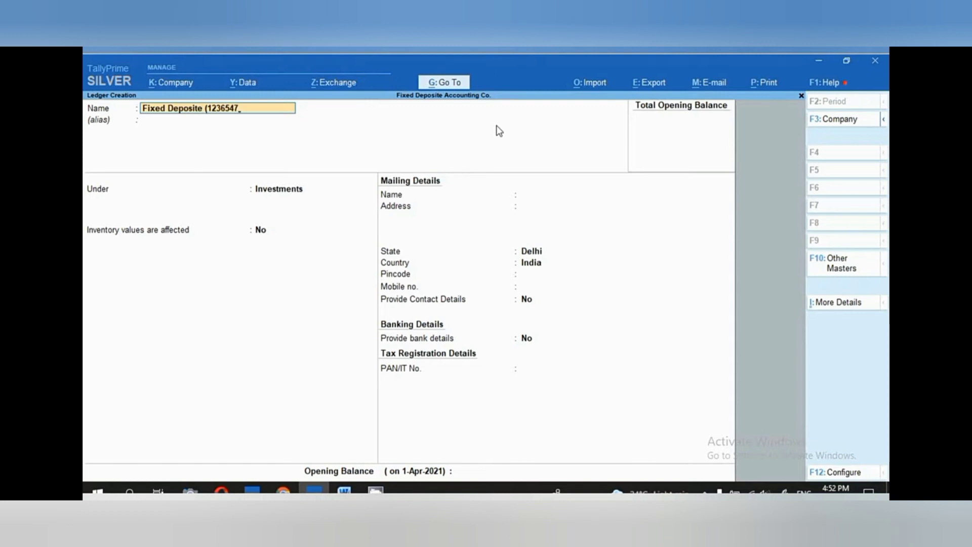
pyautogui.press('Return')
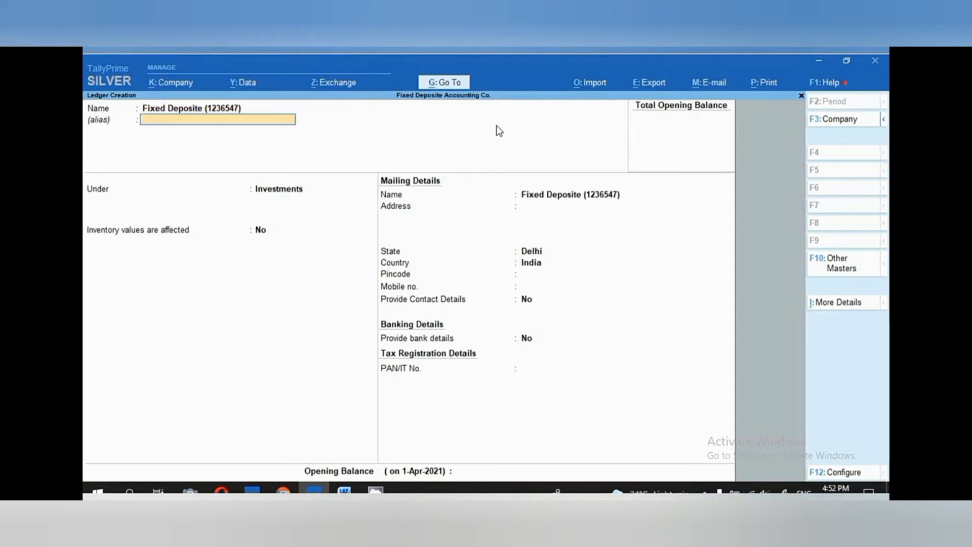
pyautogui.press('Return')
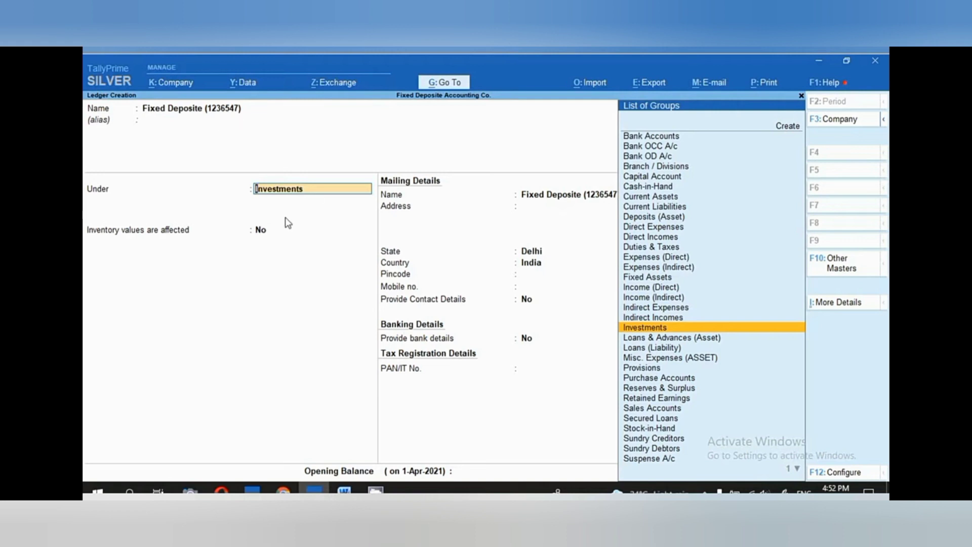
# Create the group FD WITH SBI under Investments, assign it to the ledger, and save the ledger
pyautogui.hotkey('alt', 'c')
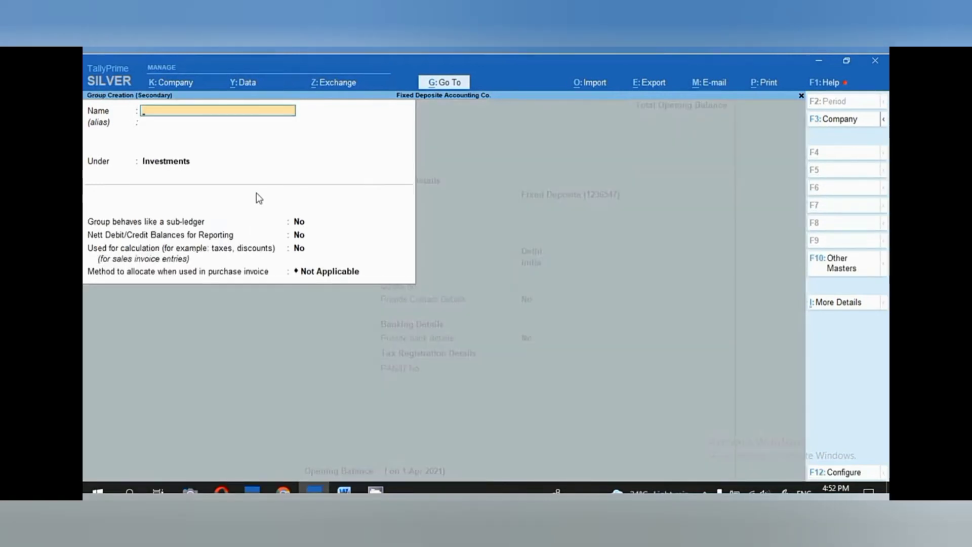
pyautogui.write('FD WITH SBI')
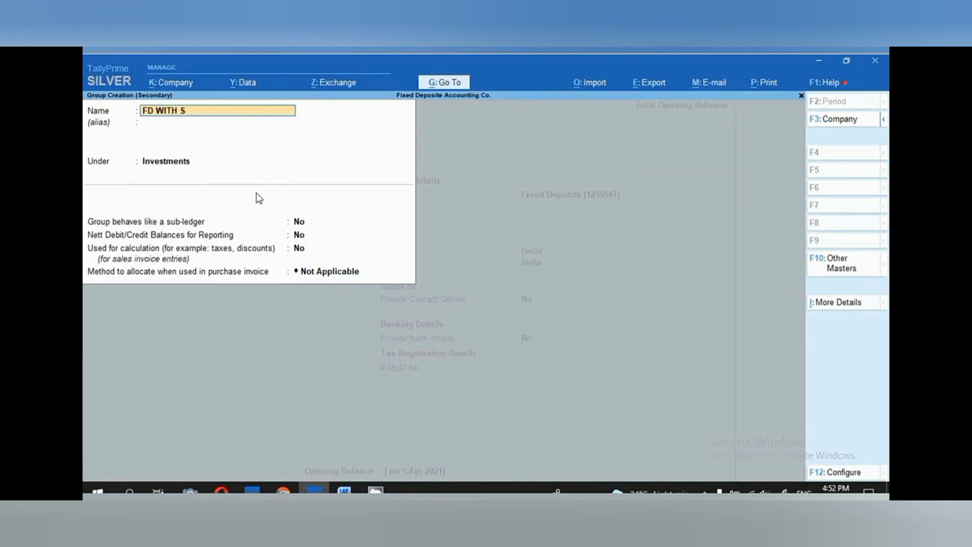
pyautogui.press('Return')
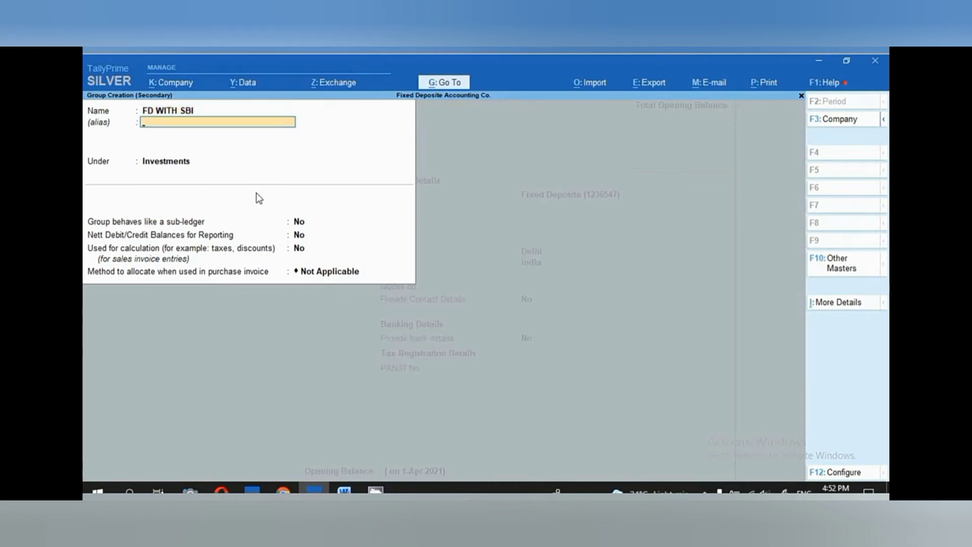
pyautogui.press('Return')
pyautogui.press('ctrl')
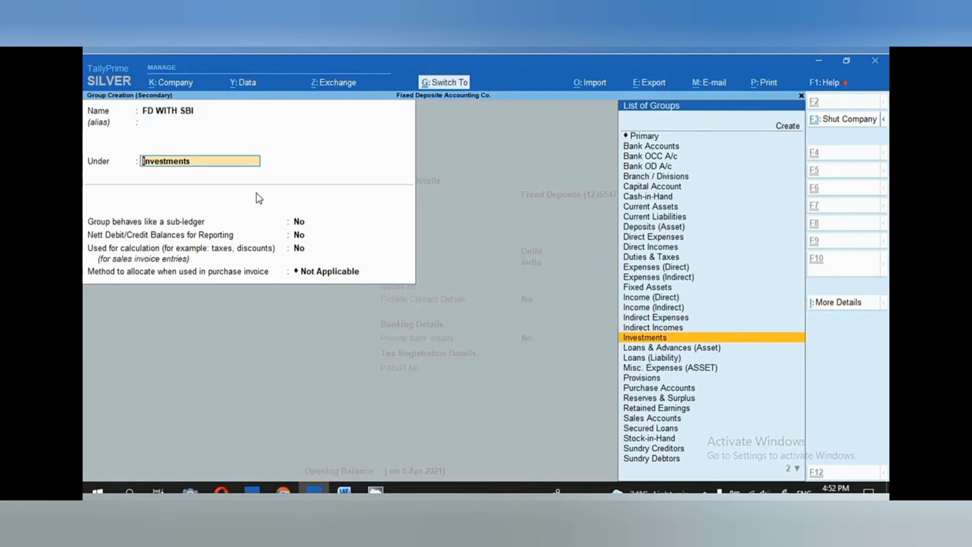
pyautogui.hotkey('ctrl', 'a')
pyautogui.press('Return')
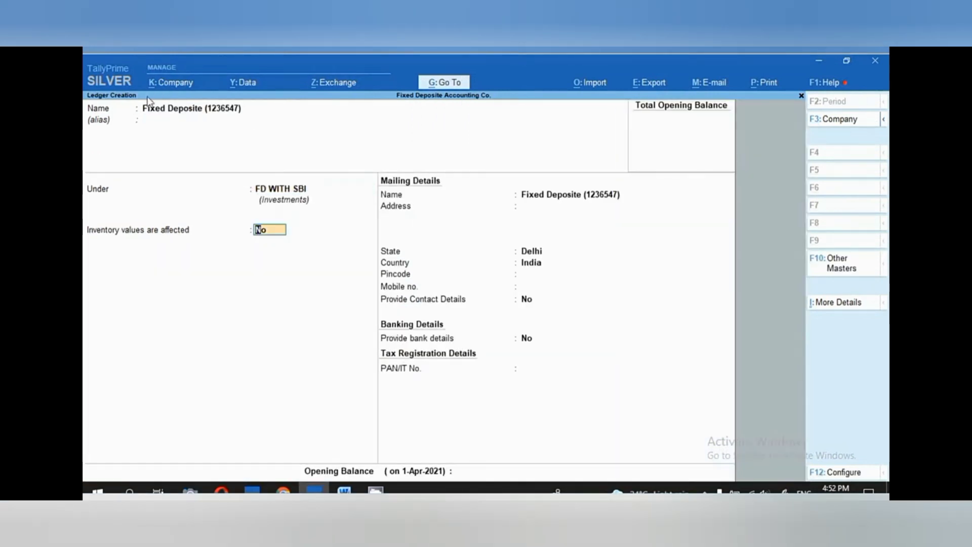
pyautogui.hotkey('ctrl', 'a')
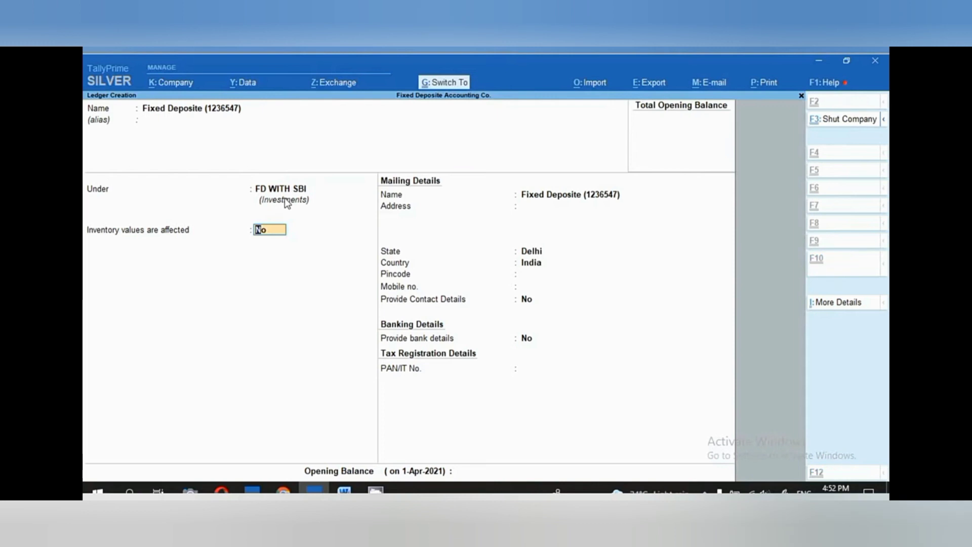
# Name the second ledger "Fixed Deposite" with its own deposit account number in parentheses, leaving the alias blank
pyautogui.write('Fixed Deposite')
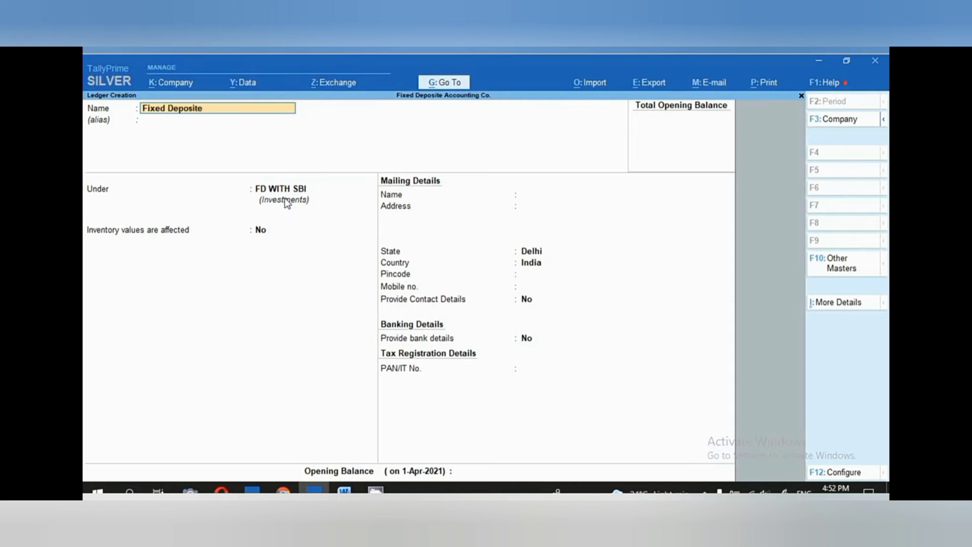
pyautogui.write(' (9874621)')
pyautogui.press('Return')
pyautogui.press('Return')
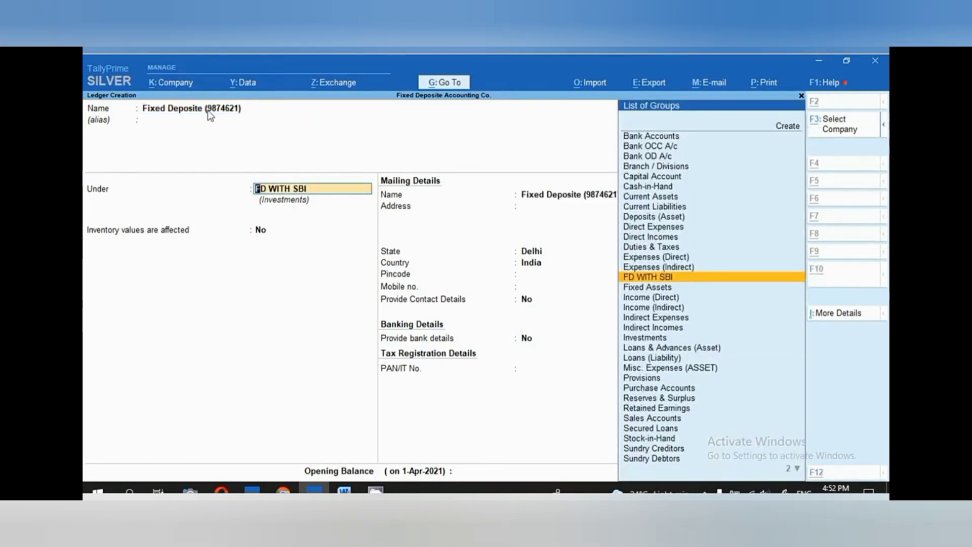
# Create the group FD WITH (YES BANK) under Investments, assign it to the second deposit ledger, and save the ledger
pyautogui.hotkey('alt', 'c')
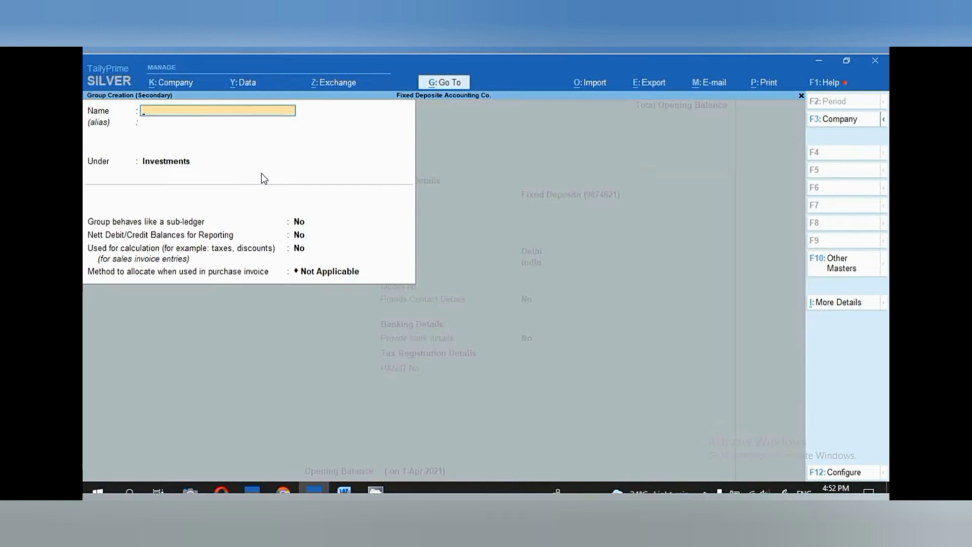
pyautogui.write('FD WITH (YES  BANK)')
pyautogui.press('Return')
pyautogui.press('Return')
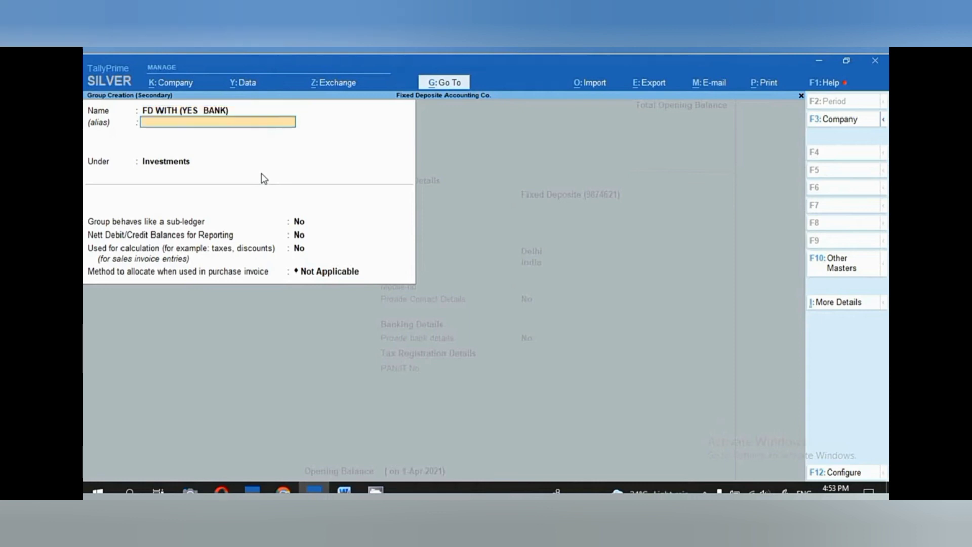
pyautogui.press('ctrl')
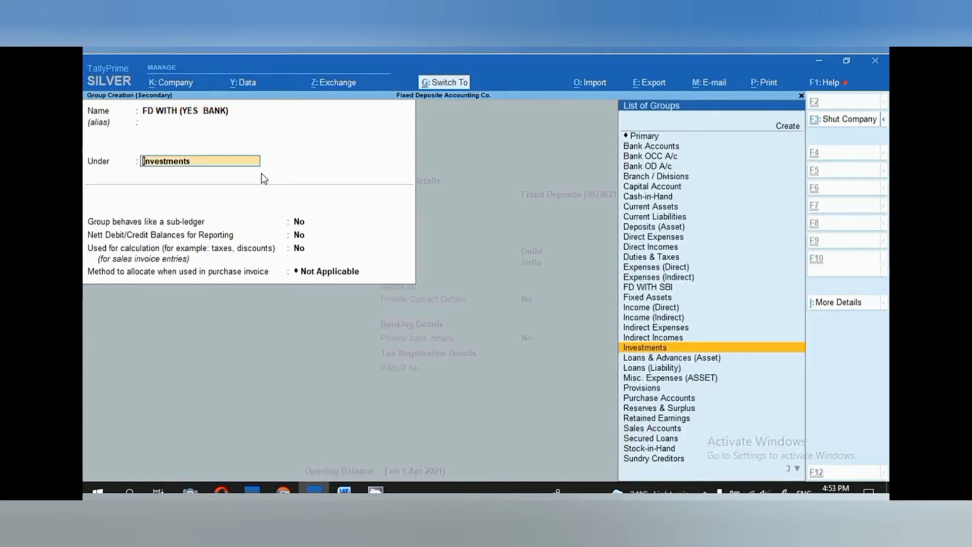
pyautogui.hotkey('ctrl', 'a')
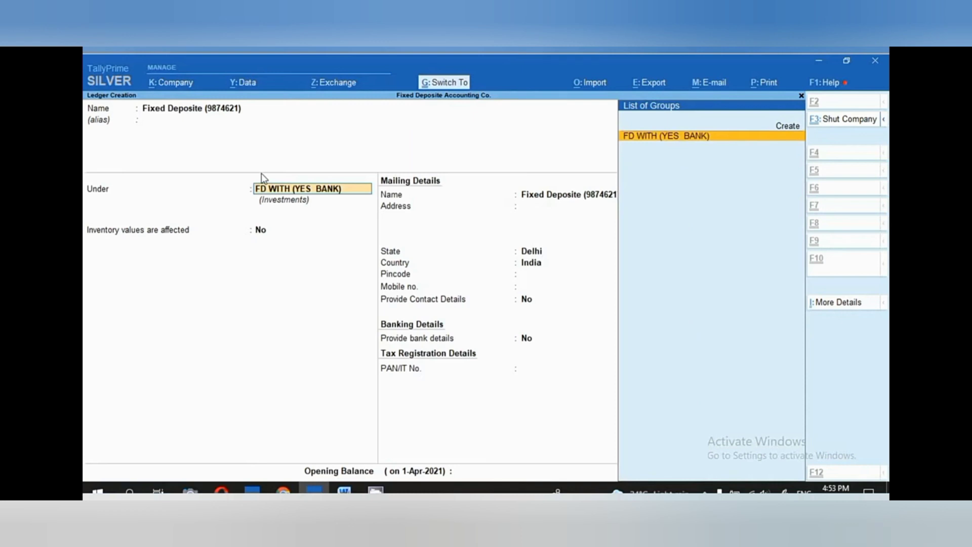
pyautogui.press('Return')
pyautogui.hotkey('ctrl', 'a')
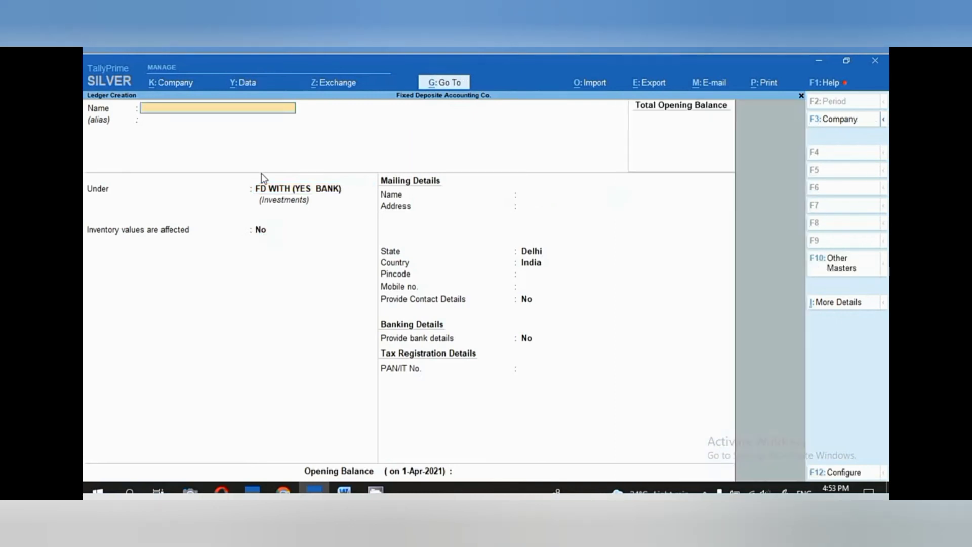
# Name the third ledger "Fixed Deposite" with its account number in parentheses and create its group FD WITH (OBC) under Investments
pyautogui.write('Fixed Deposite (55555645)')
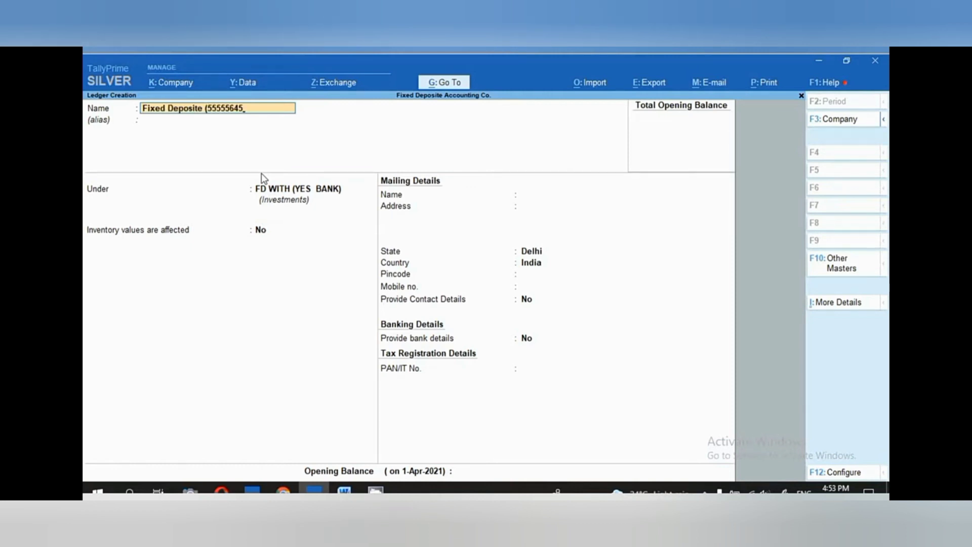
pyautogui.press('Return')
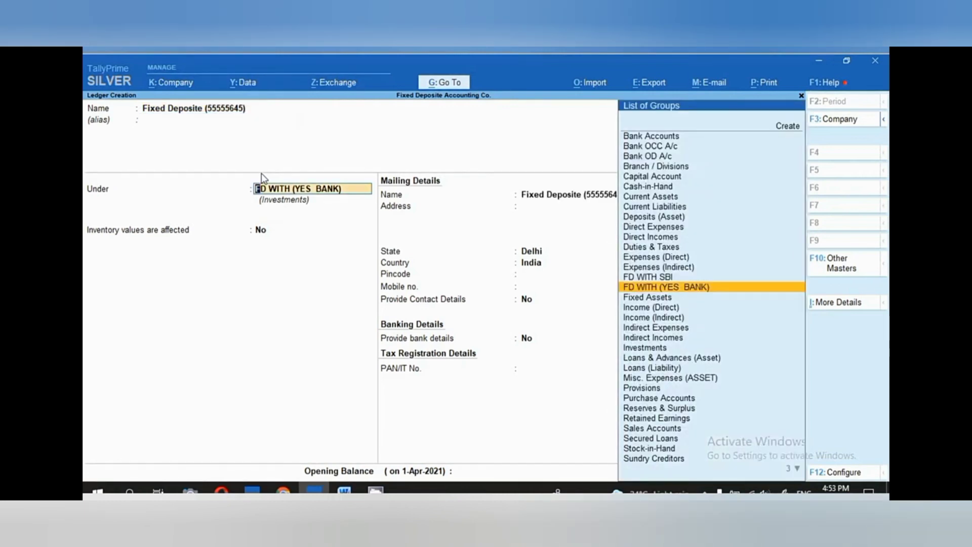
pyautogui.hotkey('alt', 'c')
pyautogui.write('FD WIT')
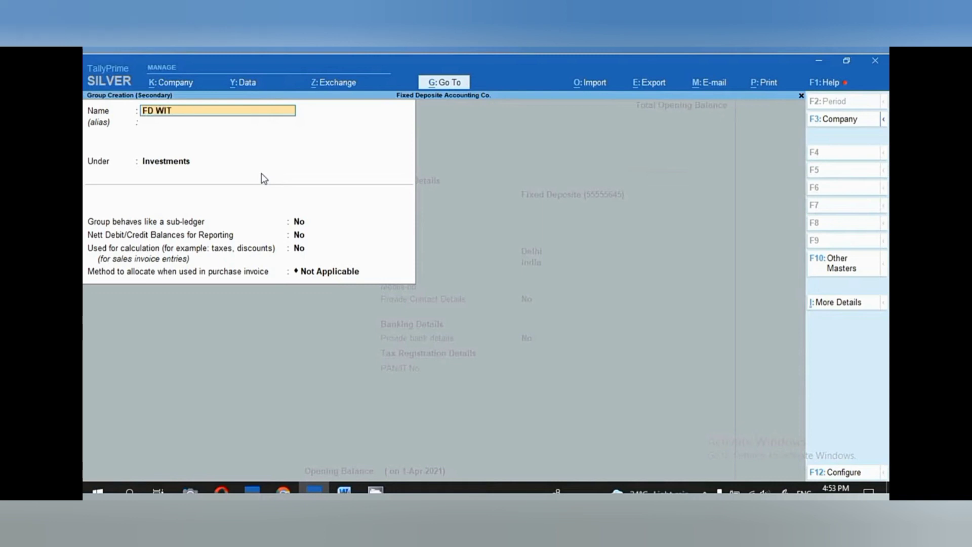
pyautogui.write('H (OBC)')
pyautogui.press('Return')
pyautogui.press('Return')
pyautogui.press('Return')
pyautogui.press('Return')
pyautogui.press('Return')
pyautogui.press('Return')
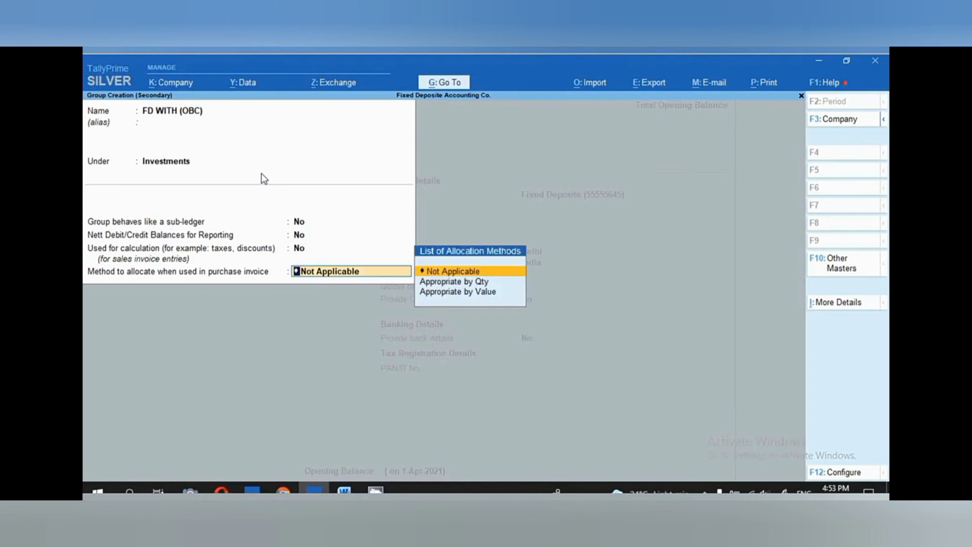
pyautogui.press('Return')
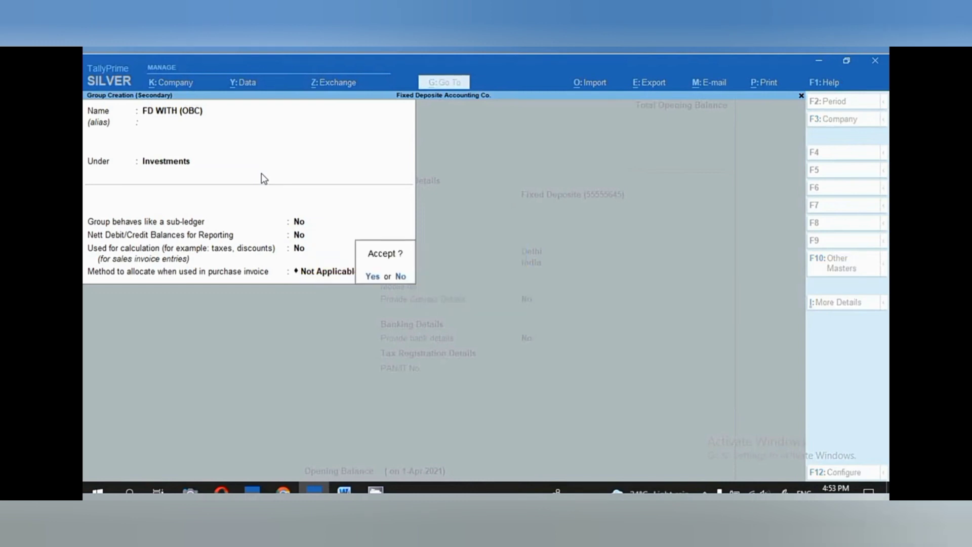
pyautogui.press('Return')
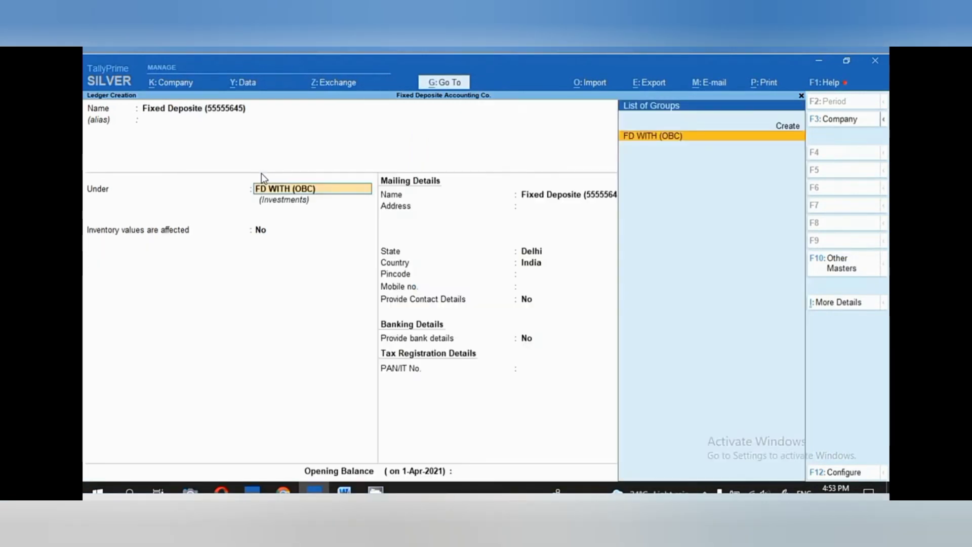
# Assign the FD WITH (OBC) group to the third deposit ledger with inventory values unaffected, and save the ledger
pyautogui.press('Return')
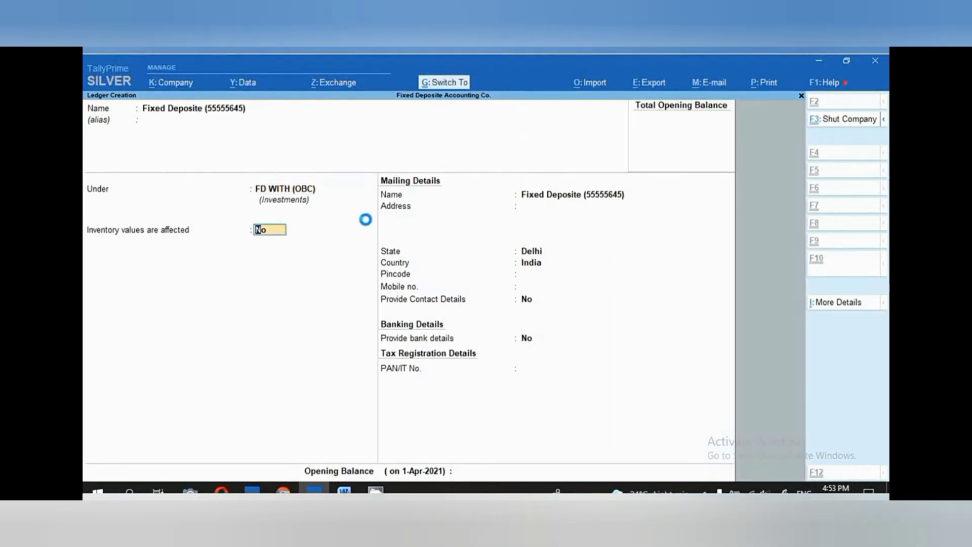
pyautogui.hotkey('ctrl', 'a')
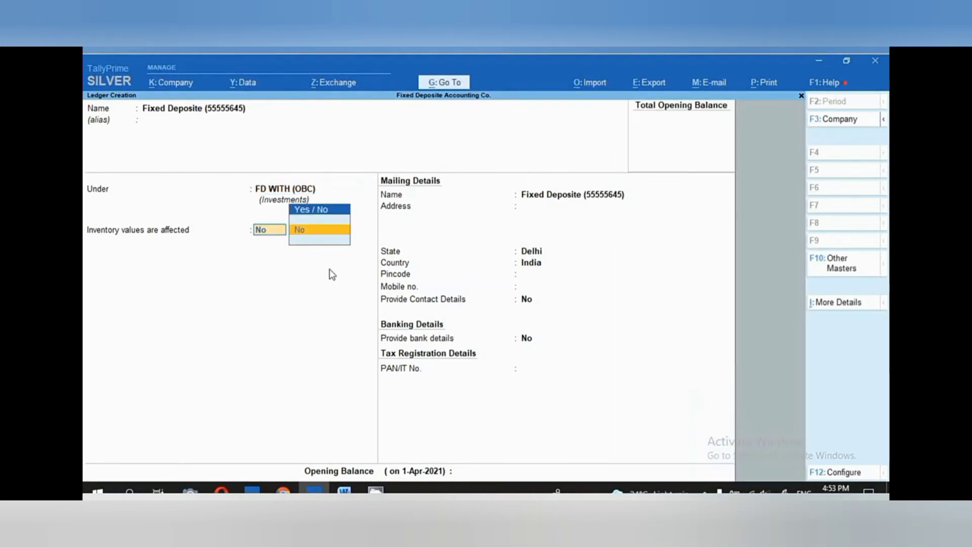
pyautogui.press('Return')
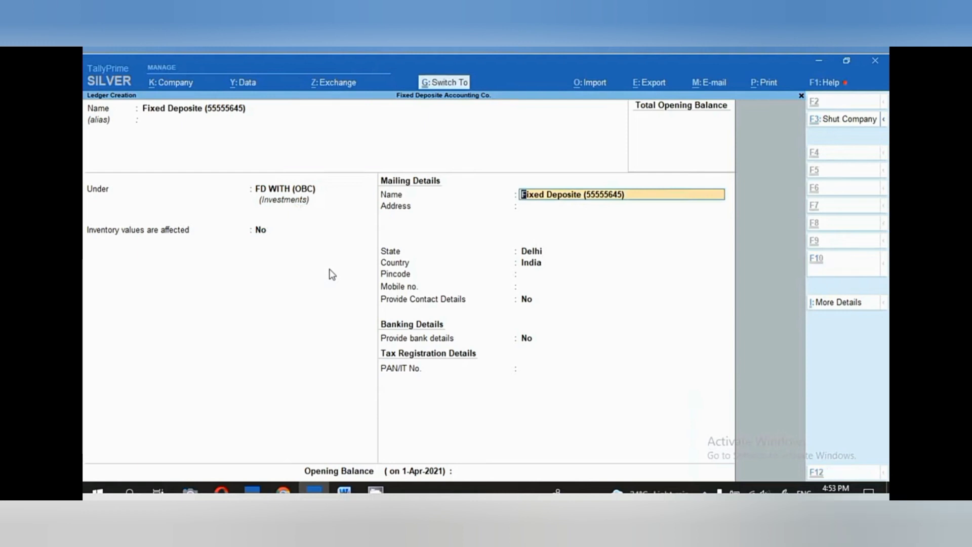
pyautogui.hotkey('ctrl', 'a')
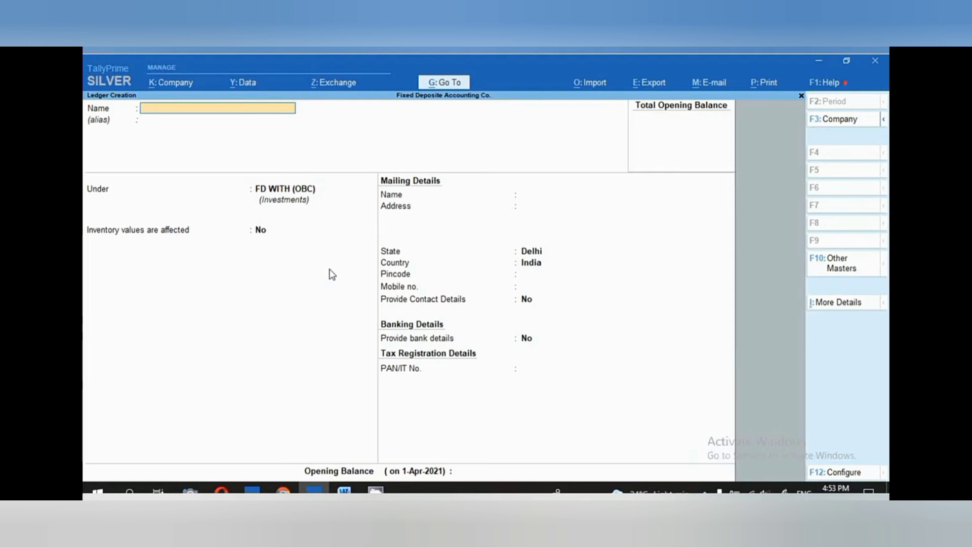
pyautogui.write('ACCRUED INTERS')
pyautogui.press('BackSpace')
pyautogui.press('BackSpace')
pyautogui.press('BackSpace')
pyautogui.press('BackSpace')
pyautogui.press('BackSpace')
pyautogui.press('BackSpace')
pyautogui.press('BackSpace')
pyautogui.press('BackSpace')
pyautogui.press('BackSpace')
pyautogui.press('BackSpace')
pyautogui.press('BackSpace')
pyautogui.press('BackSpace')
pyautogui.press('BackSpace')
pyautogui.write('ccu')
pyautogui.press('BackSpace')
pyautogui.press('BackSpace')
pyautogui.write('rued interest')
pyautogui.press('BackSpace')
pyautogui.press('BackSpace')
pyautogui.press('BackSpace')
pyautogui.press('BackSpace')
pyautogui.press('BackSpace')
pyautogui.press('BackSpace')
pyautogui.press('BackSpace')
pyautogui.press('BackSpace')
pyautogui.press('BackSpace')
pyautogui.press('BackSpace')
pyautogui.press('BackSpace')
pyautogui.press('BackSpace')
pyautogui.press('BackSpace')
pyautogui.press('BackSpace')
pyautogui.press('BackSpace')
pyautogui.press('BackSpace')
# Name the new ledger "Accrued Interest on FD A/C"
pyautogui.write('Accrued Interes')
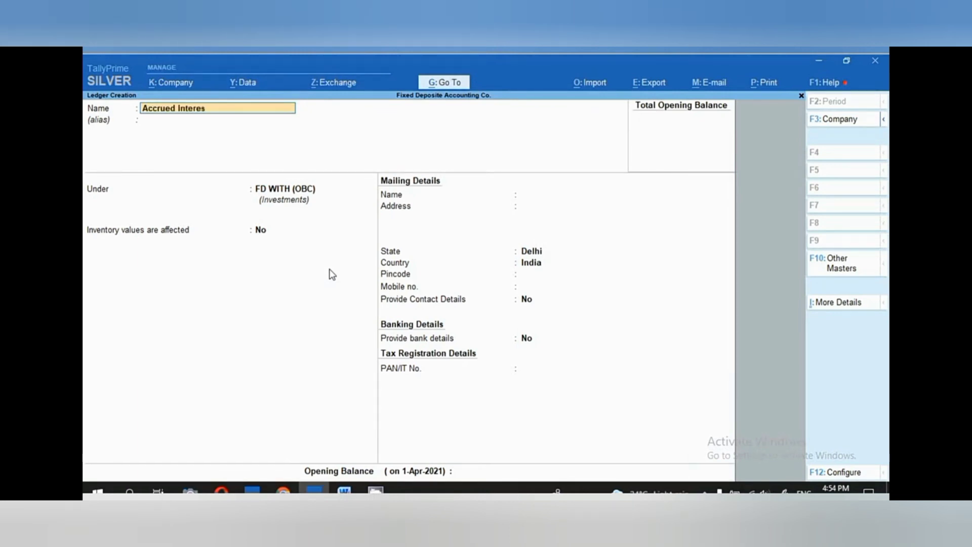
pyautogui.write('t on FD A/C')
pyautogui.press('Return')
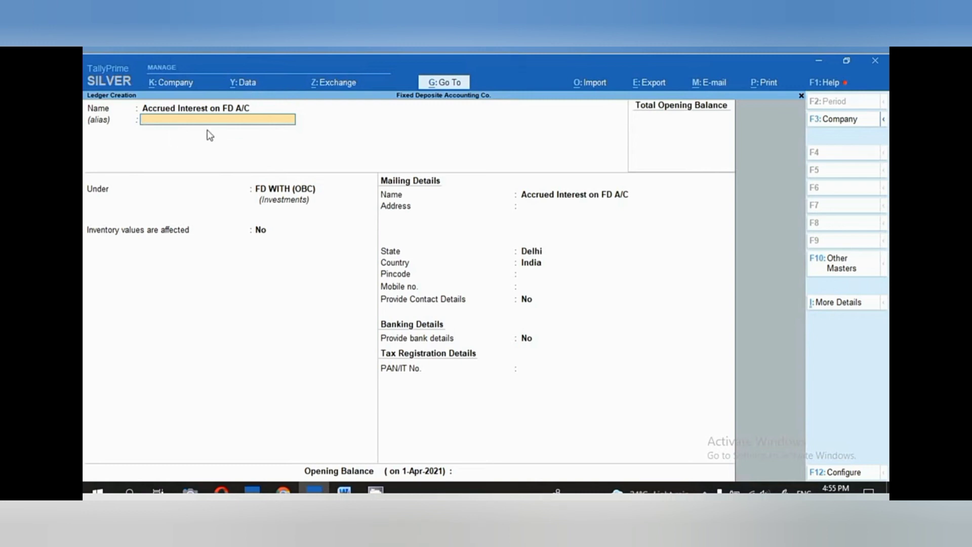
# Leave the alias blank and place the accrued interest ledger under the FD WITH SBI group
pyautogui.press('Return')
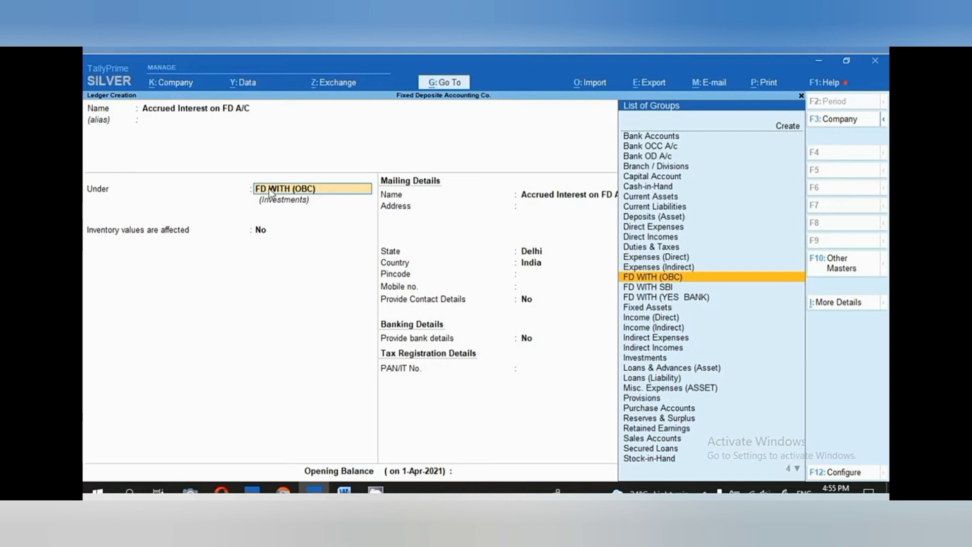
pyautogui.press('Down')
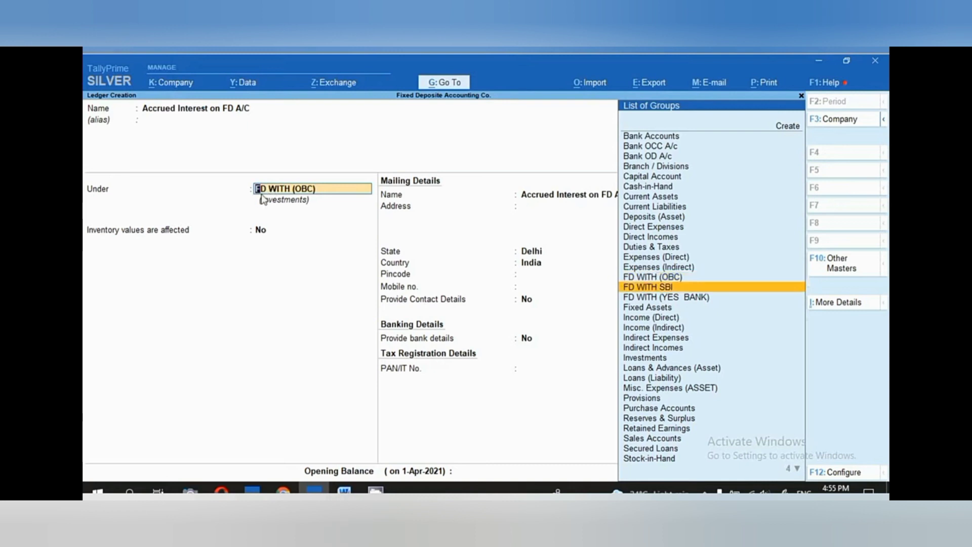
pyautogui.press('Return')
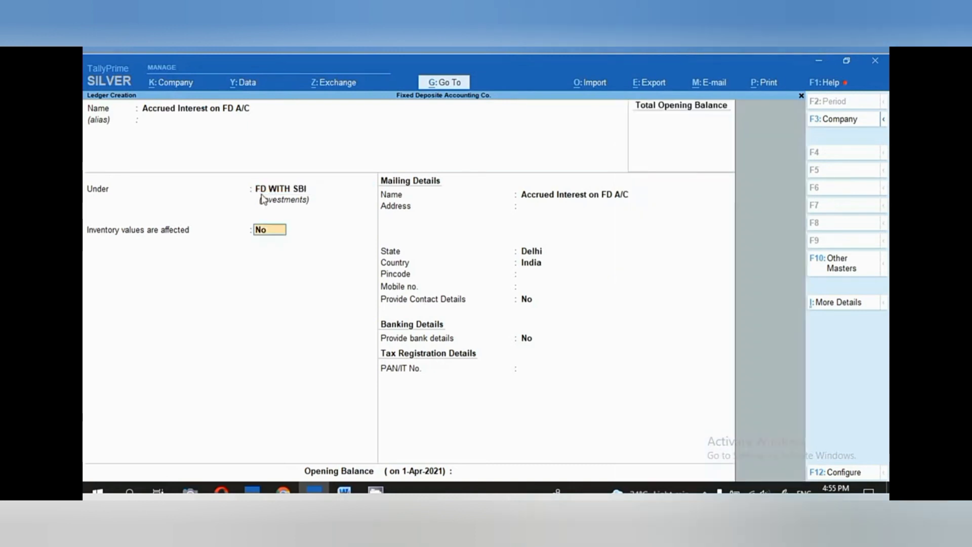
# Change the accrued interest ledger's parent group to FD WITH (YES BANK)
pyautogui.press('BackSpace')
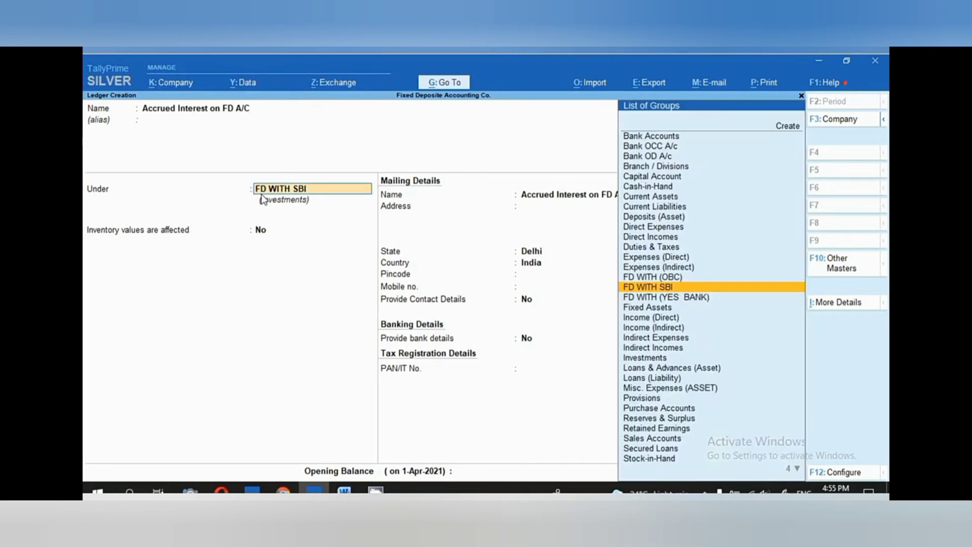
pyautogui.press('Down')
pyautogui.press('Return')
pyautogui.press('BackSpace')
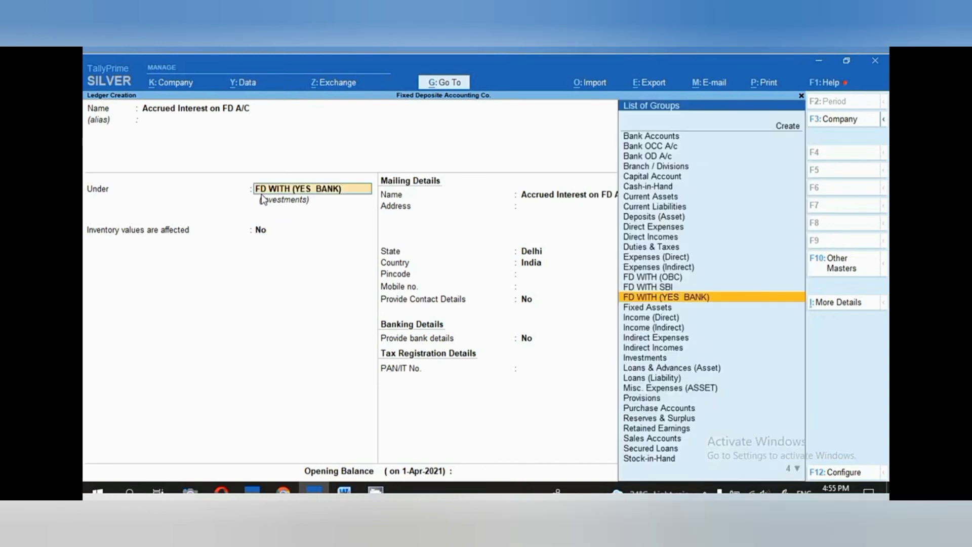
pyautogui.press('Return')
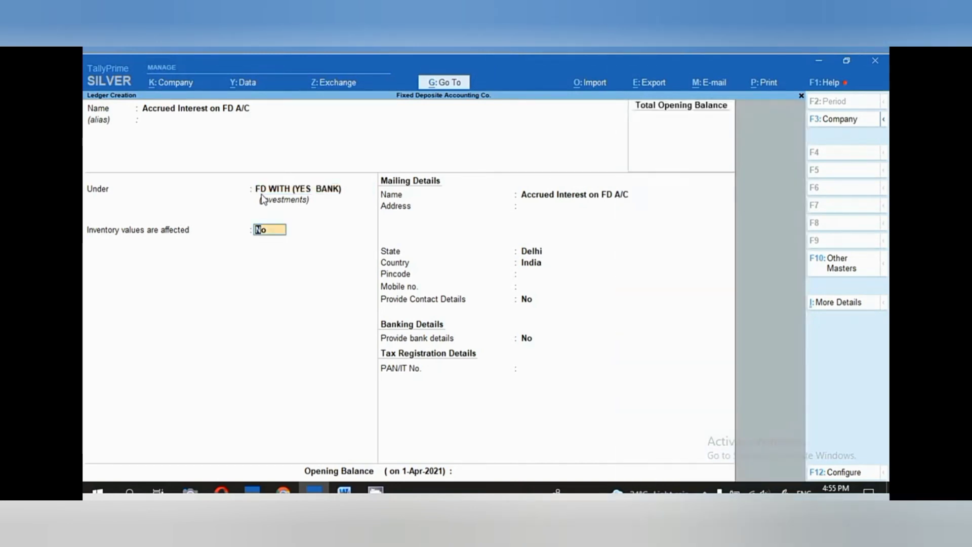
# Rename the ledger to "Accrued Interest FD A/C"
pyautogui.click(199, 110)
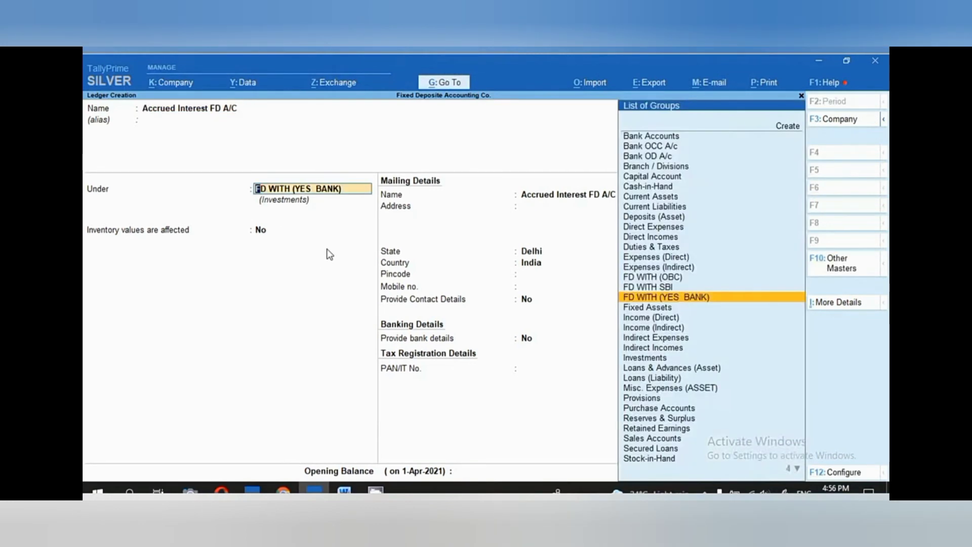
# Place the "Accrued Interest FD A/C" ledger under the FD WITH SBI group and save it
pyautogui.press('Up')
pyautogui.press('Return')
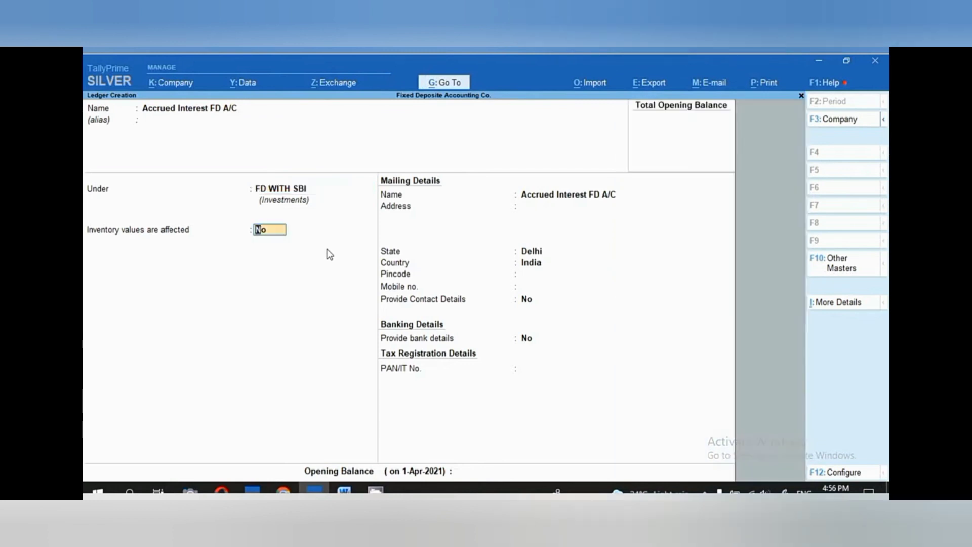
pyautogui.press('ctrl')
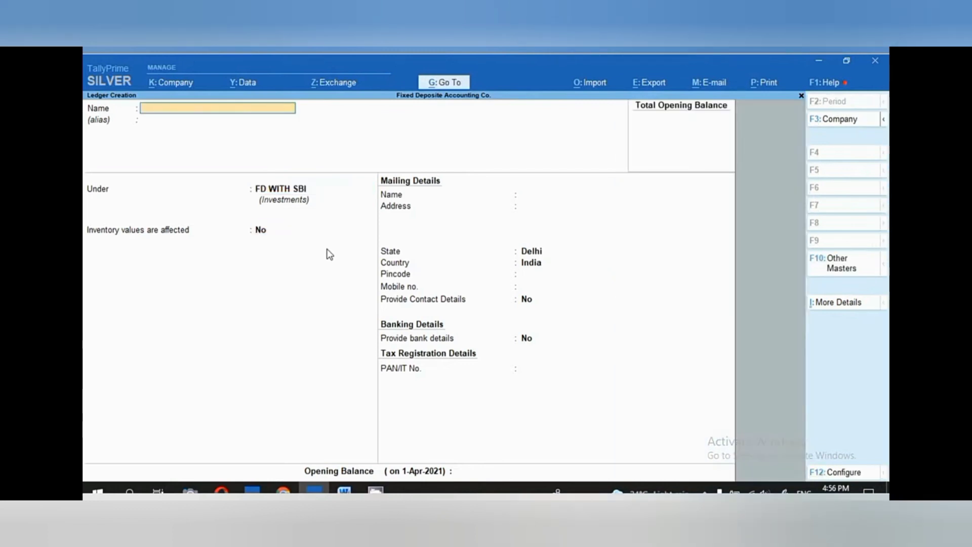
pyautogui.press('ctrl')
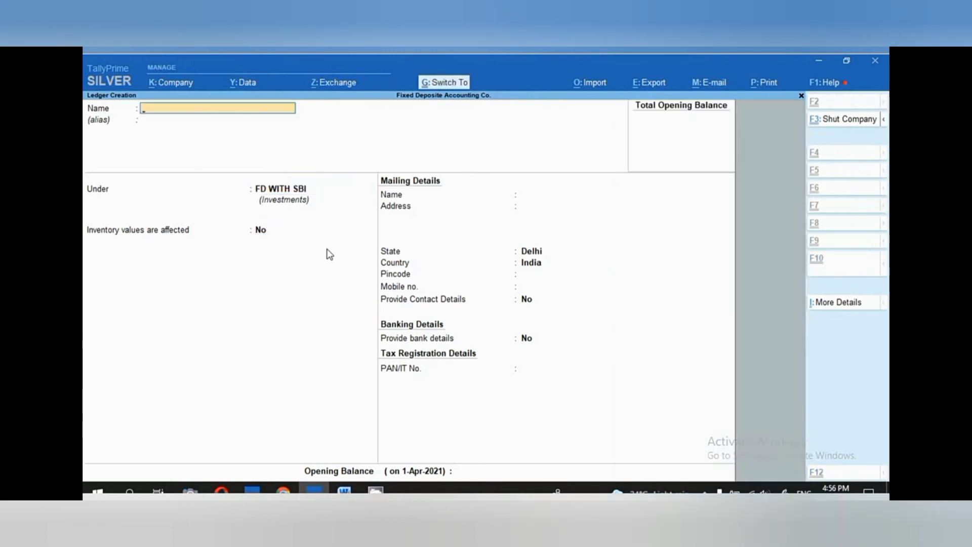
# Create another accrued interest ledger with a name ending in "FD AC", placed under the FD WITH (OBC) group
pyautogui.press('BackSpace')
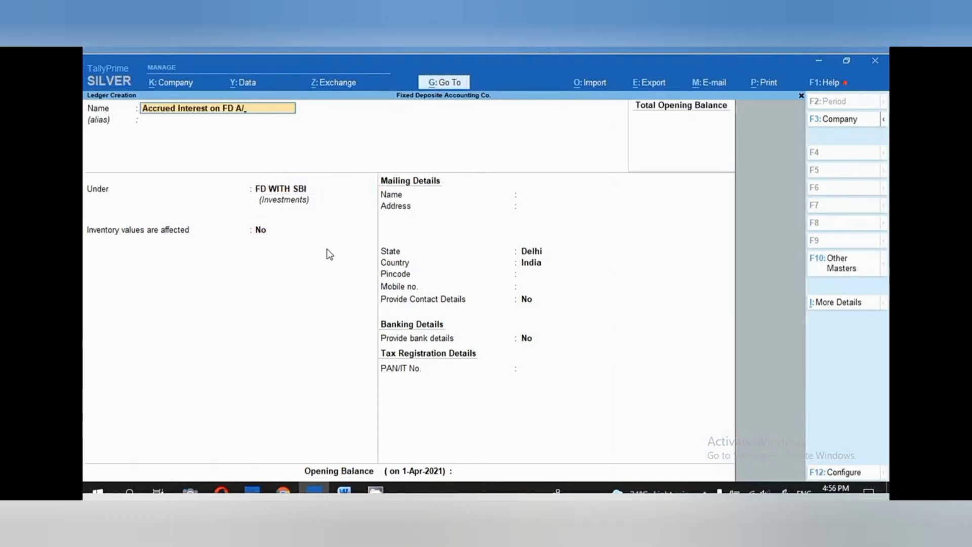
pyautogui.press('BackSpace')
pyautogui.press('BackSpace')
pyautogui.press('BackSpace')
pyautogui.press('BackSpace')
pyautogui.press('BackSpace')
pyautogui.press('BackSpace')
pyautogui.press('BackSpace')
pyautogui.press('BackSpace')
pyautogui.press('BackSpace')
pyautogui.write('FD AC')
pyautogui.press('Return')
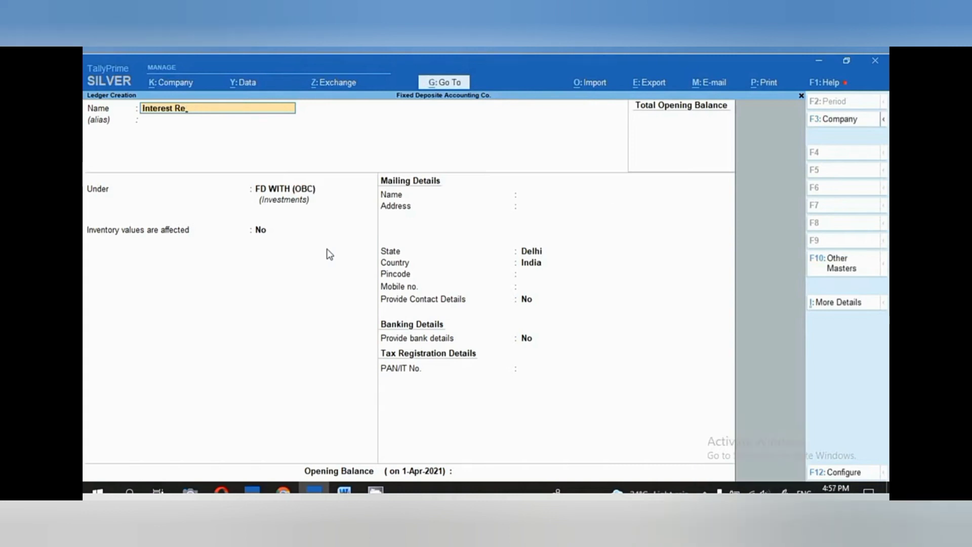
# Name the new ledger "Interest Received on FD" and leave its alias blank
pyautogui.write('ceived on fd')
pyautogui.press('Return')
pyautogui.press('BackSpace')
pyautogui.press('BackSpace')
pyautogui.write('D')
pyautogui.press('Return')
pyautogui.press('Return')
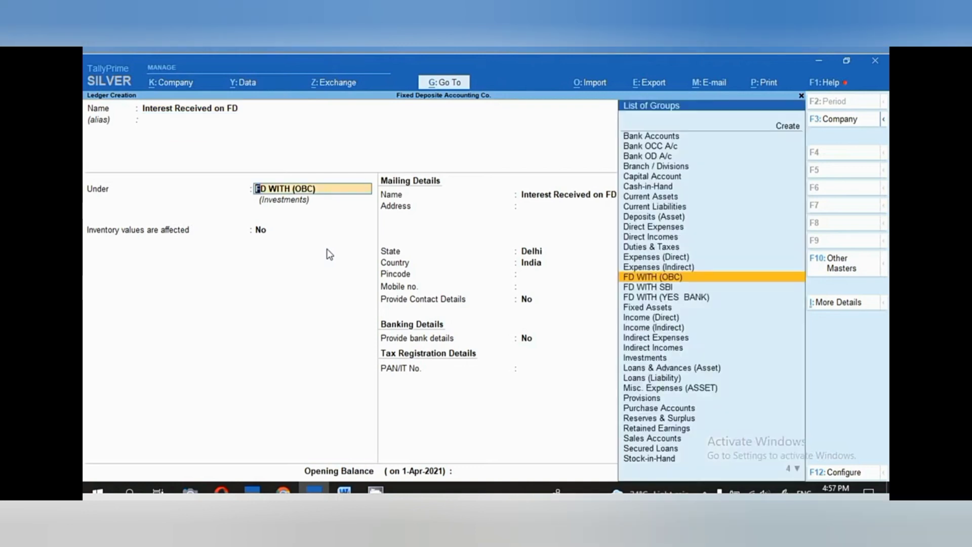
# Place the "Interest Received on FD" ledger under Indirect Incomes, save it and return to the Gateway of Tally
pyautogui.write('Ind')
pyautogui.press('Down')
pyautogui.press('Return')
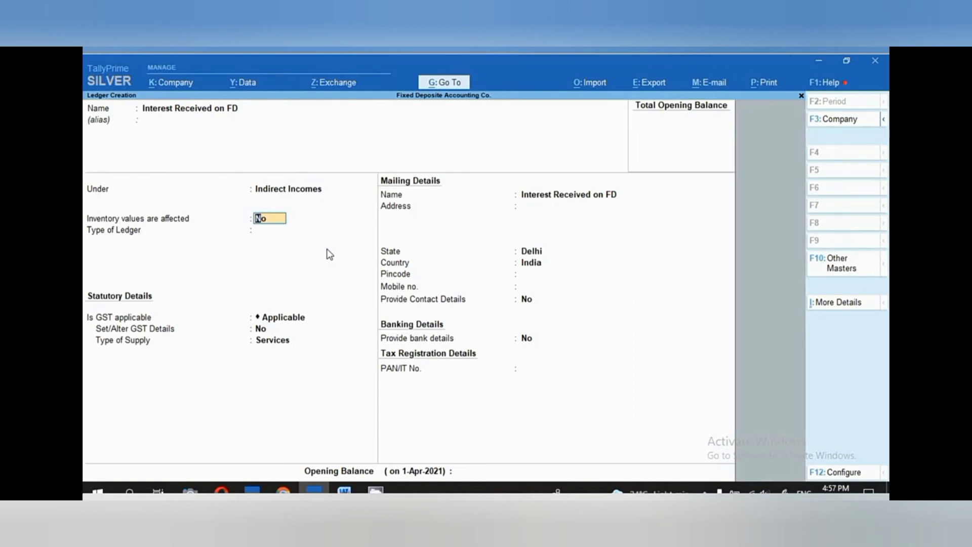
pyautogui.hotkey('ctrl', 'a')
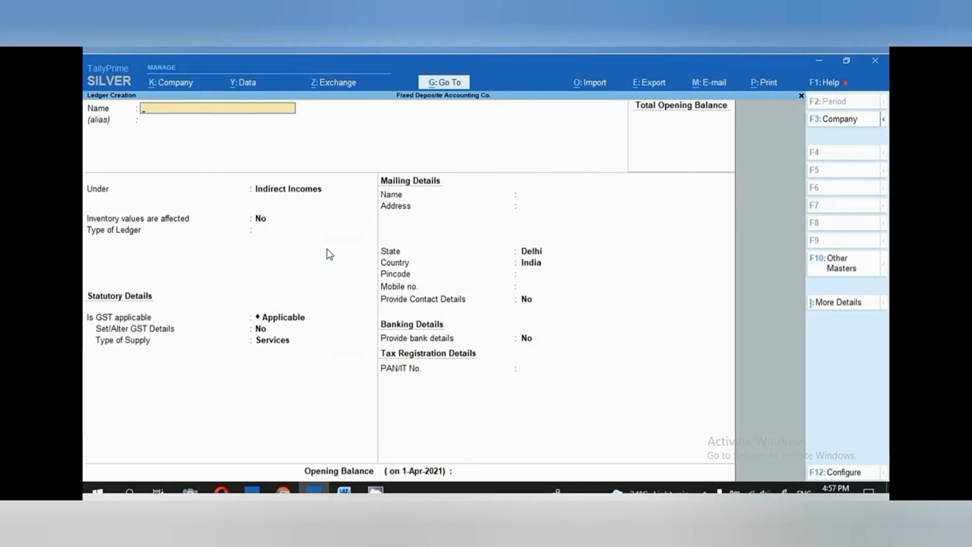
pyautogui.press('Escape')
pyautogui.press('Return')
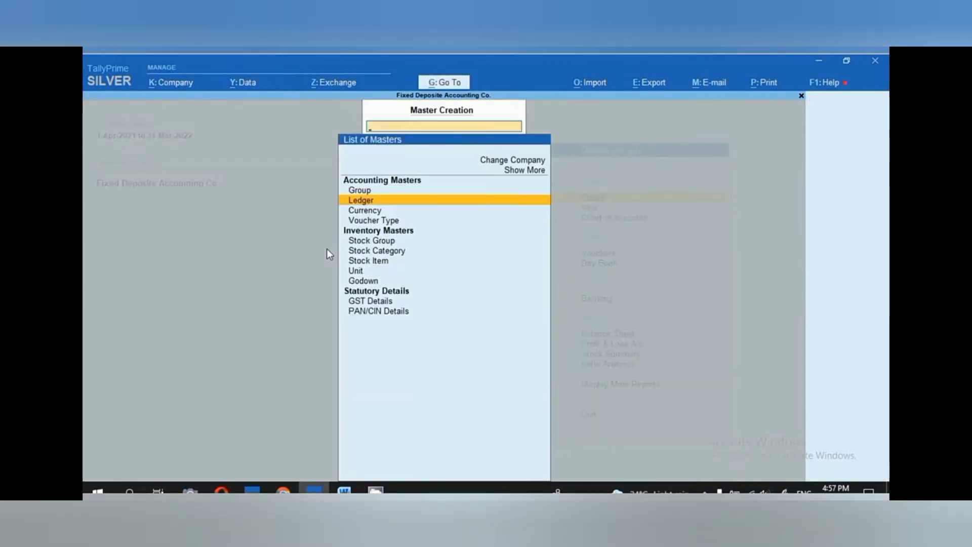
pyautogui.press('Escape')
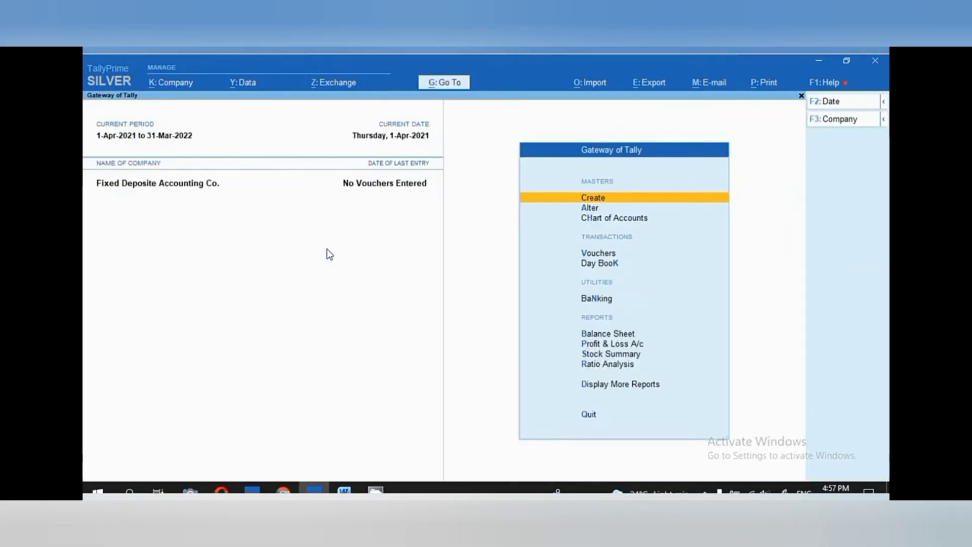
# Open the Balance Sheet, expand Investments and examine the fixed deposit groups for each bank
pyautogui.press('b')
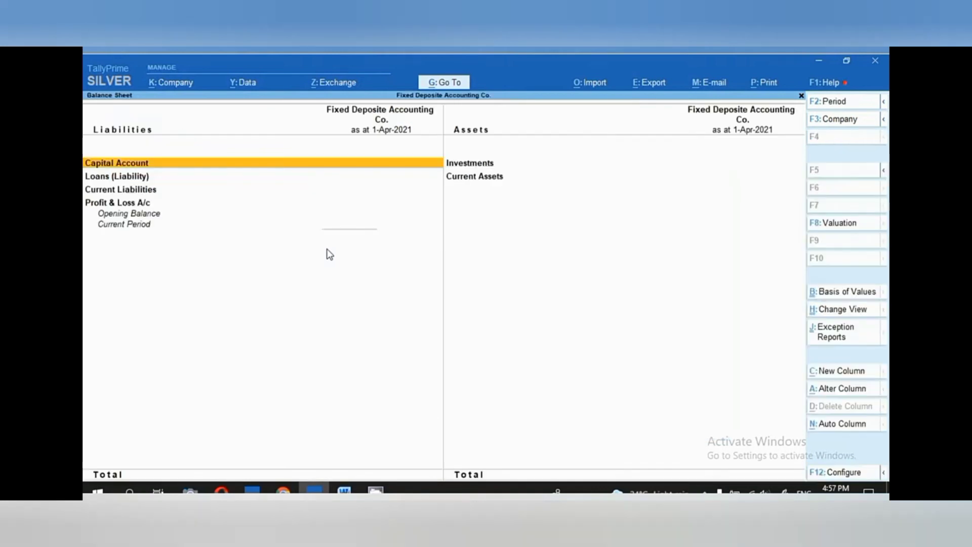
pyautogui.press('Right')
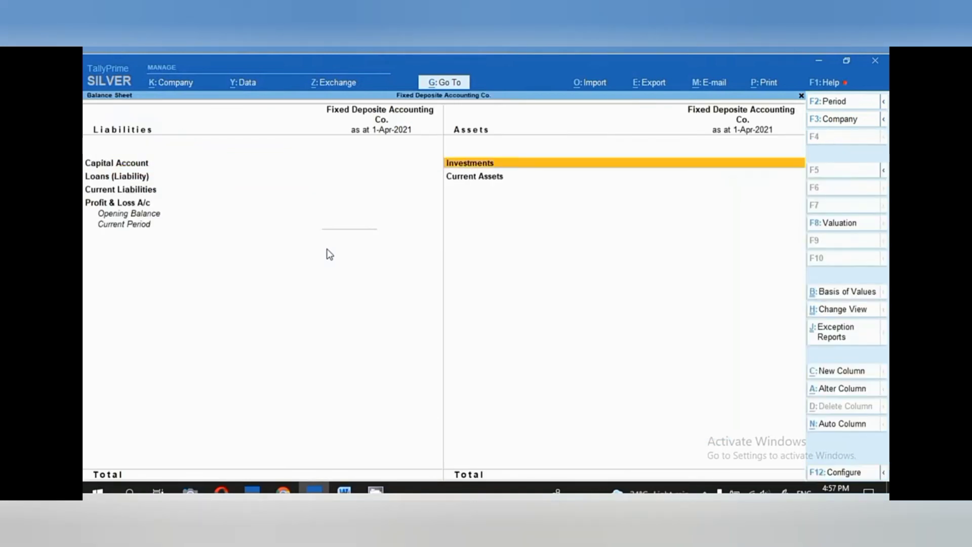
pyautogui.hotkey('shift', 'Return')
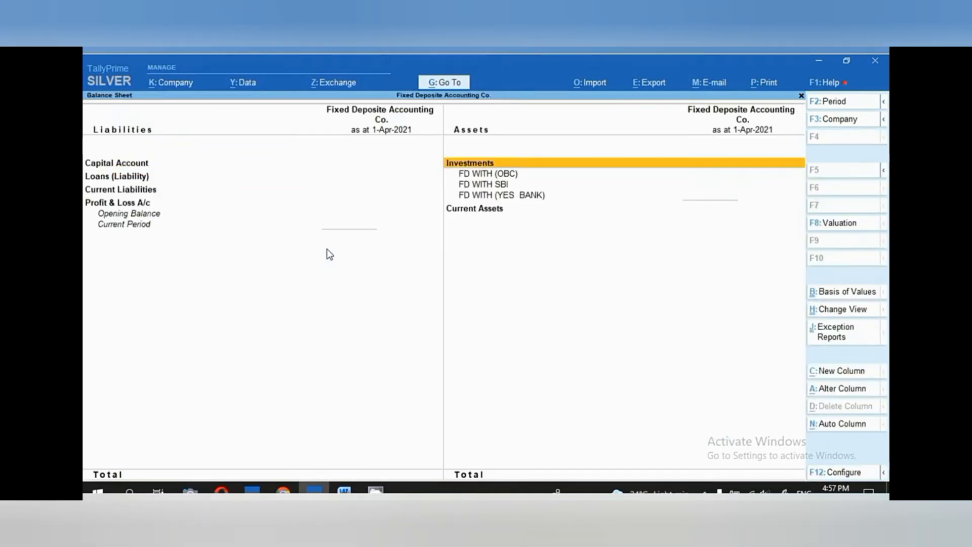
pyautogui.press('Down')
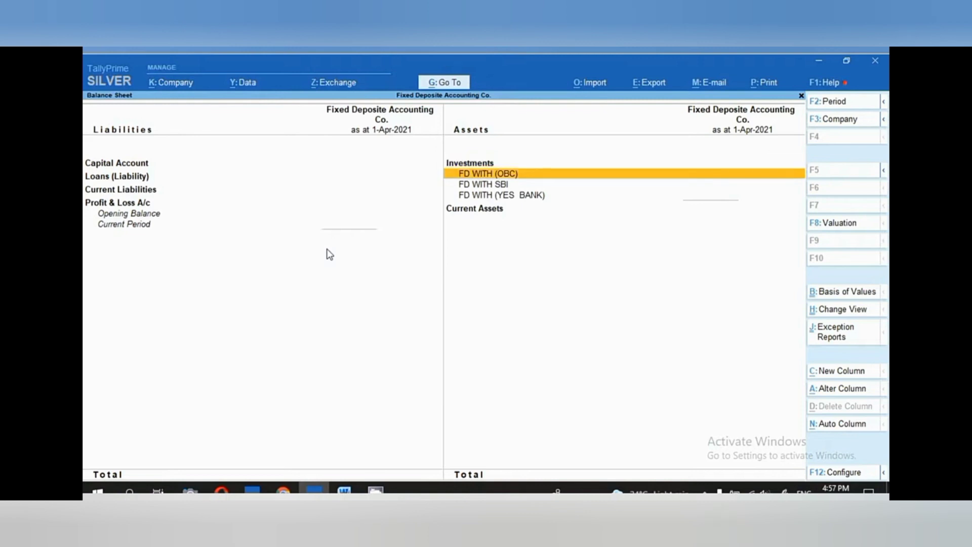
pyautogui.press('space')
pyautogui.press('Down')
pyautogui.press('space')
pyautogui.press('Down')
pyautogui.press('space')
pyautogui.press('Up')
pyautogui.press('Up')
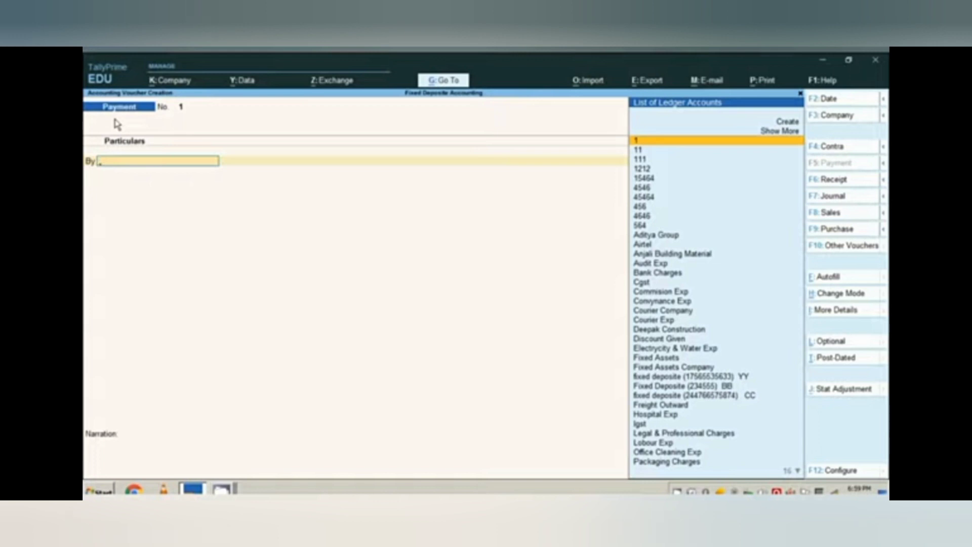
# Date the payment voucher 2-4-2021 and debit 1,00,000 to the Fixed Deposit ledger marked BB
pyautogui.press('F2')
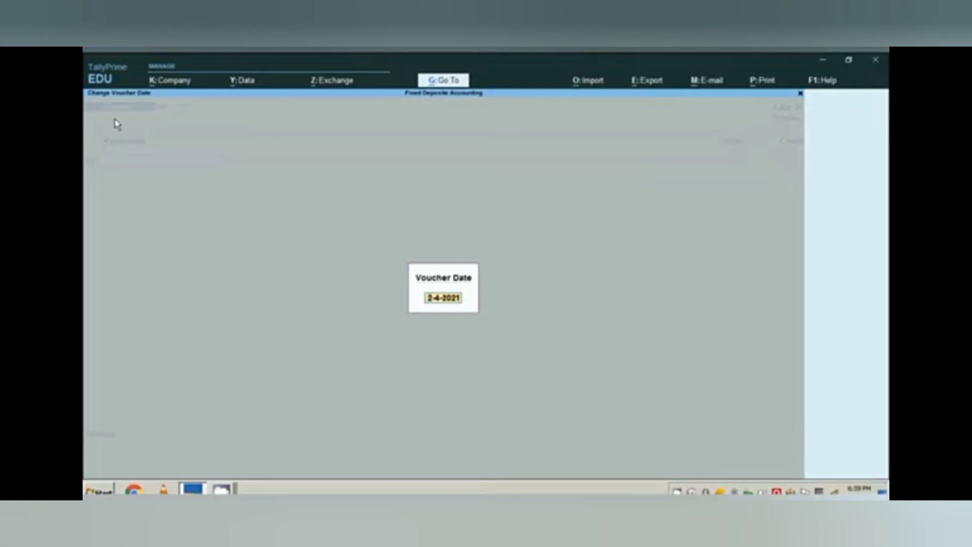
pyautogui.press('Return')
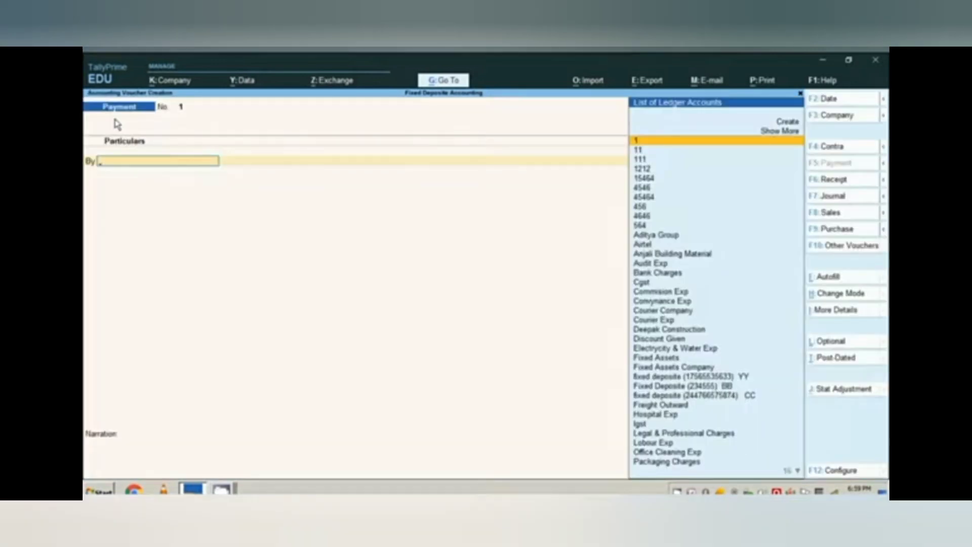
pyautogui.write('F')
pyautogui.press('Down')
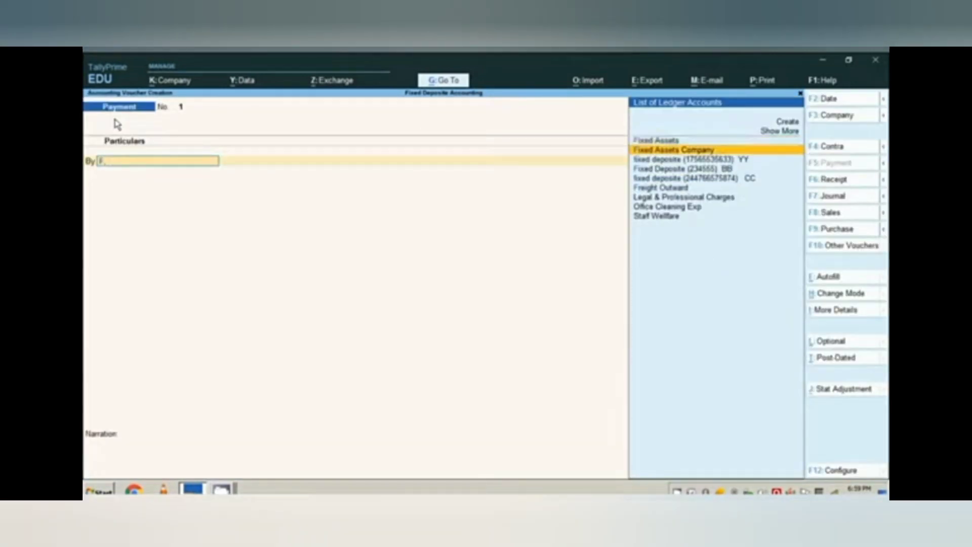
pyautogui.press('Down')
pyautogui.press('Down')
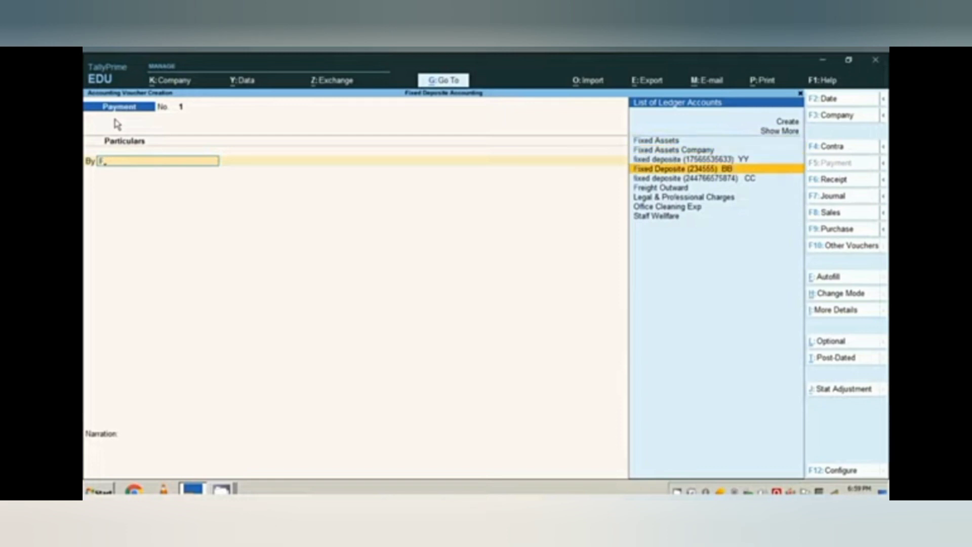
pyautogui.press('Return')
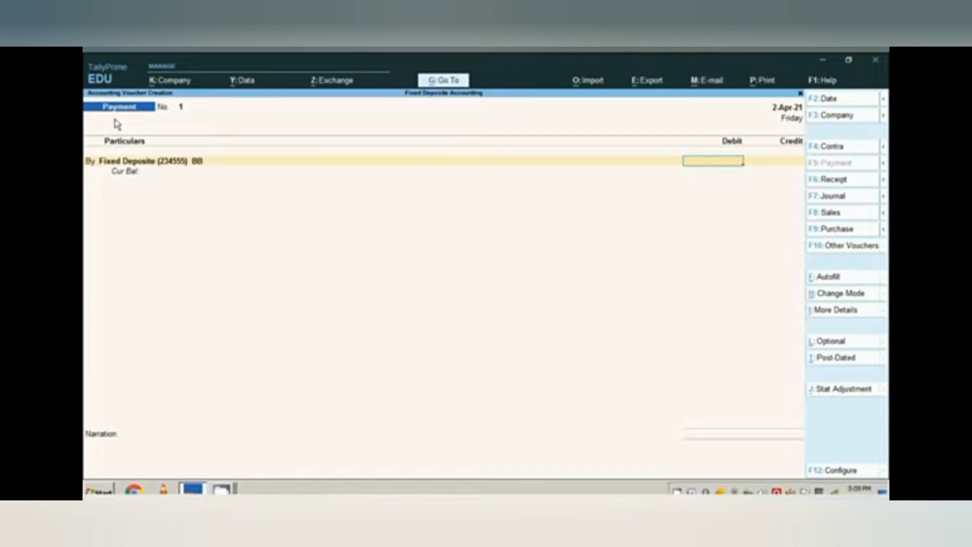
pyautogui.write('1')
pyautogui.write('00000')
pyautogui.press('Return')
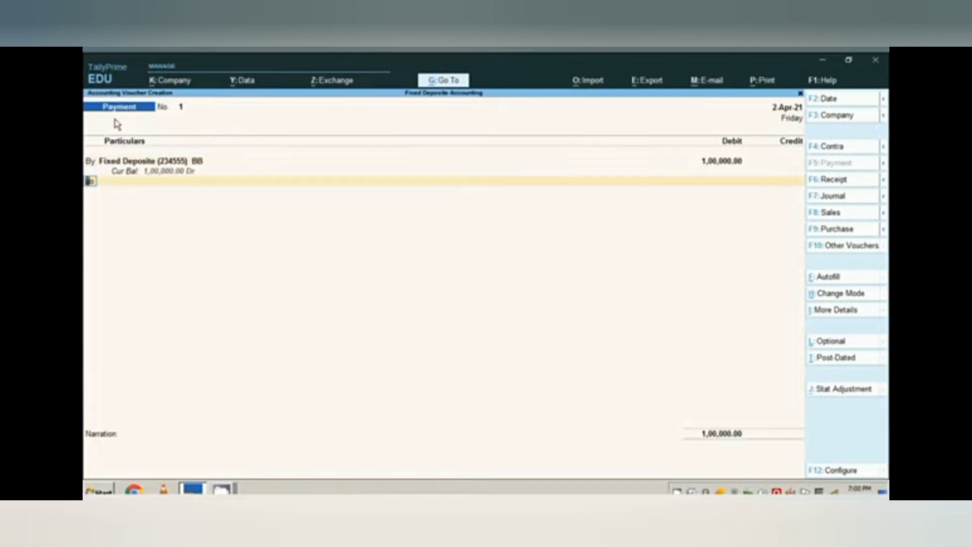
# Credit the Sbi ledger with 1,00,000 in the payment voucher
pyautogui.press('Return')
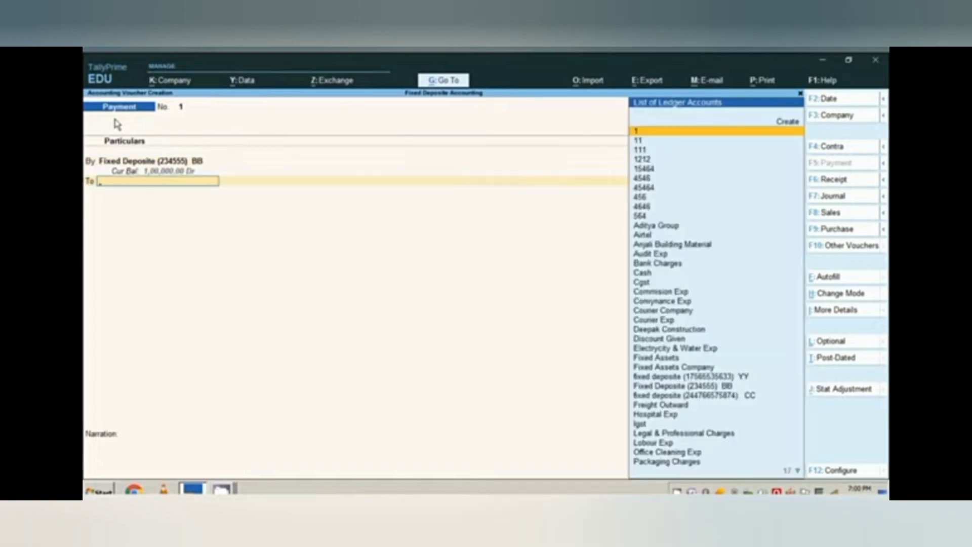
pyautogui.write('SB')
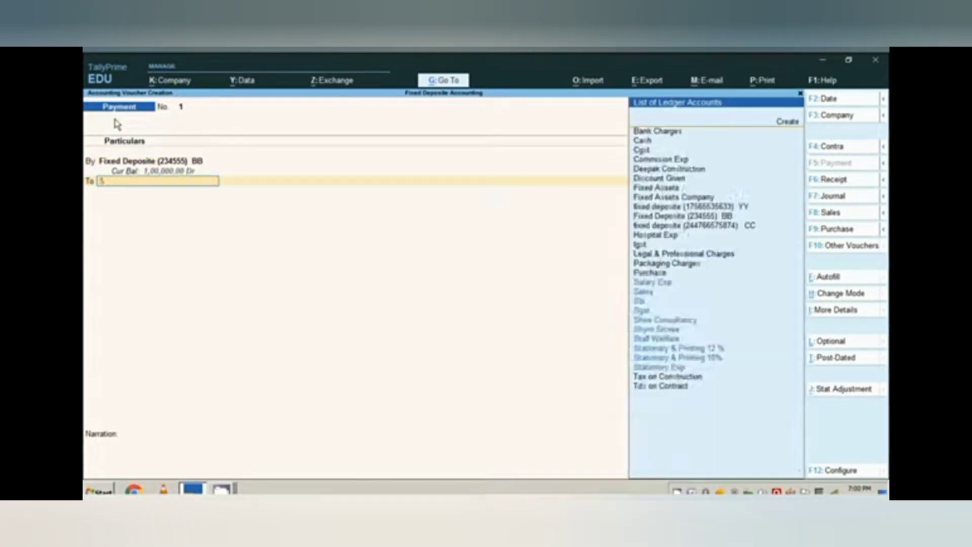
pyautogui.press('Return')
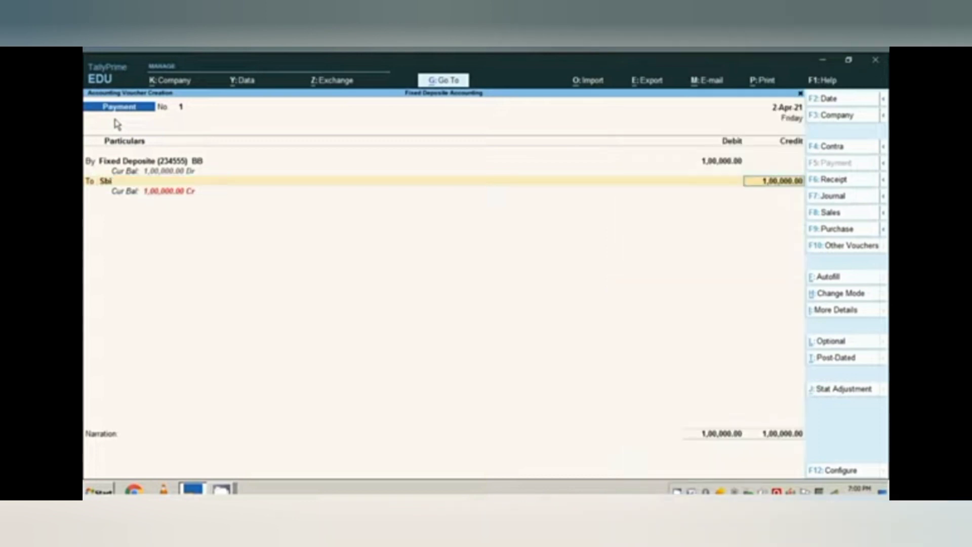
pyautogui.press('Return')
pyautogui.press('Return')
pyautogui.press('Return')
pyautogui.press('Return')
pyautogui.press('Return')
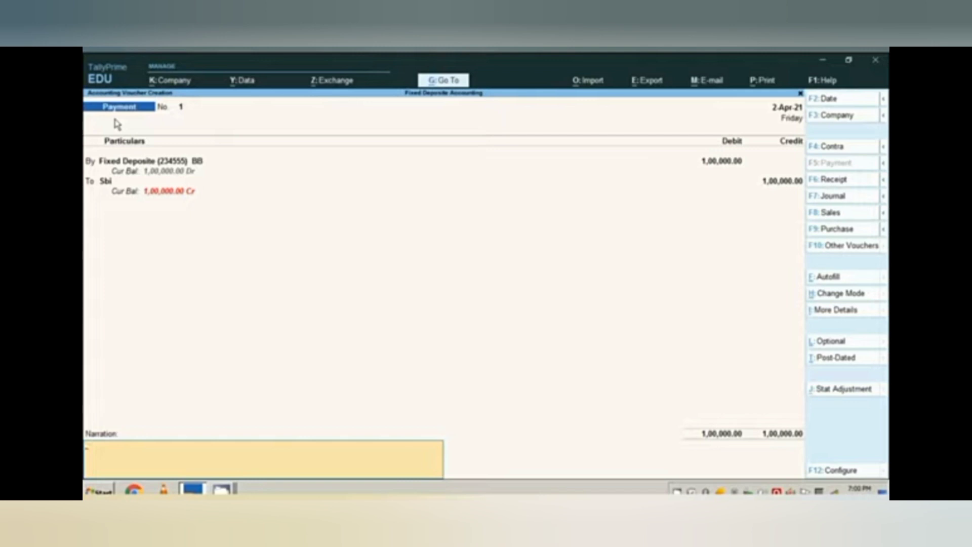
# Enter the narration "FD FOR 3 YES OF 1 LAC @ 10" and save the payment voucher
pyautogui.write('FD FOR 3 YES OF 1 LAC @')
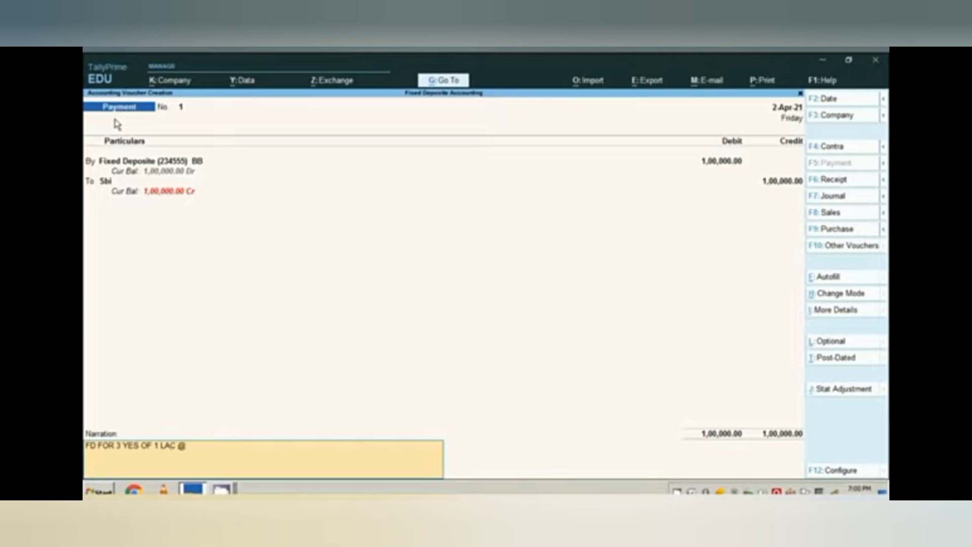
pyautogui.write(' 10')
pyautogui.press('Return')
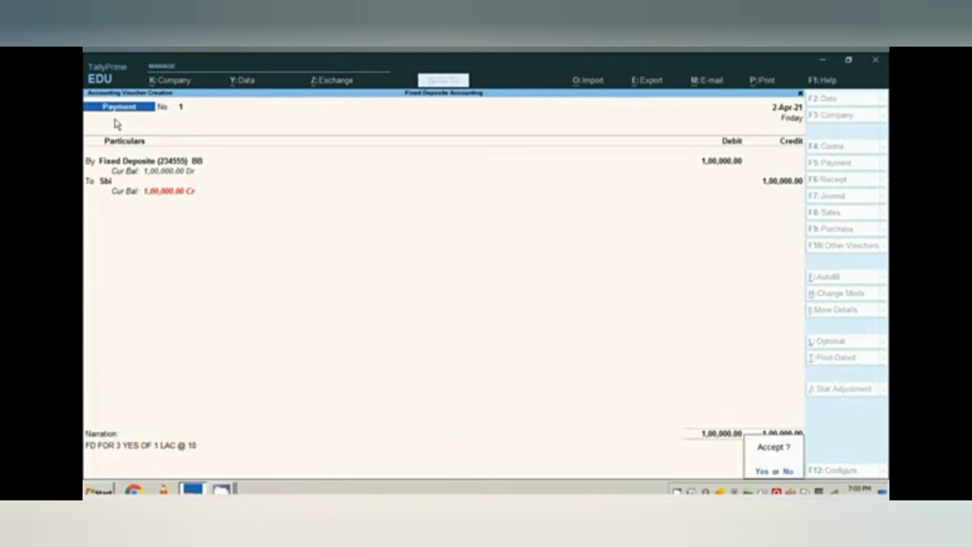
pyautogui.press('y')
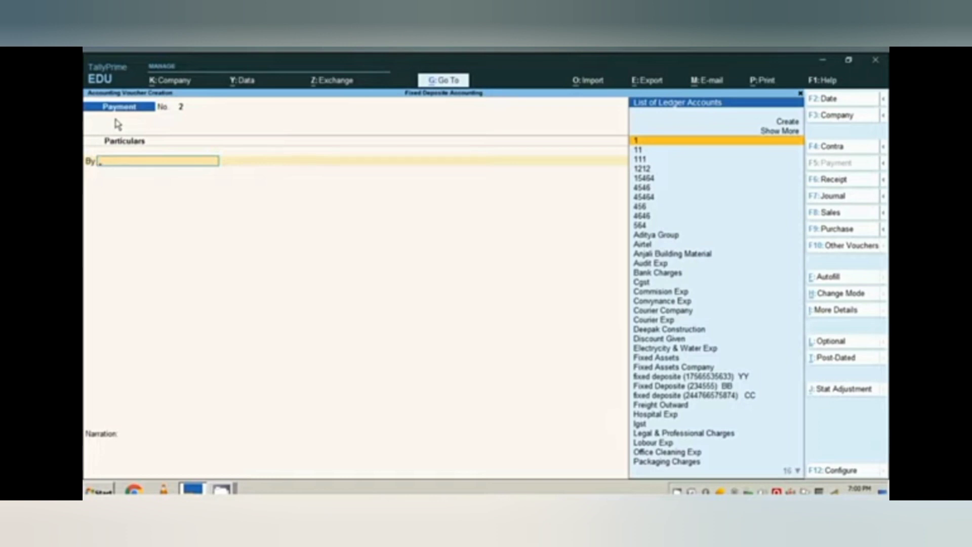
# Open the Balance Sheet, expand Investments, examine the amount under FD with (SBI), and return to the payment voucher
pyautogui.click(447, 88)
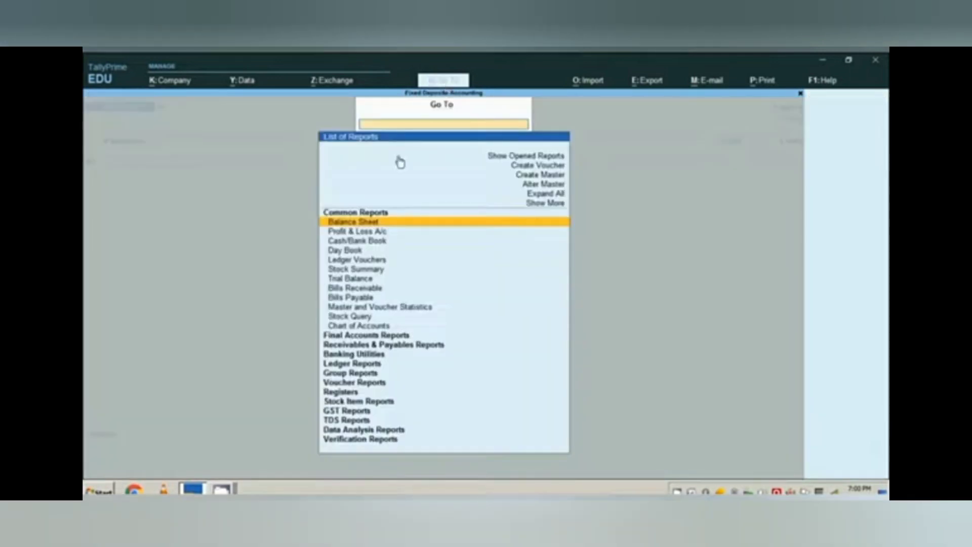
pyautogui.click(374, 222)
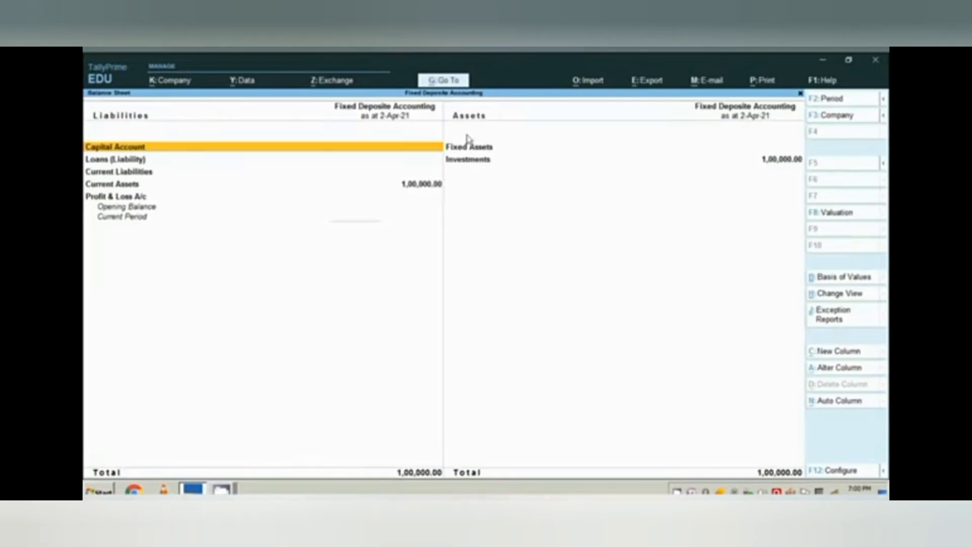
pyautogui.click(470, 161)
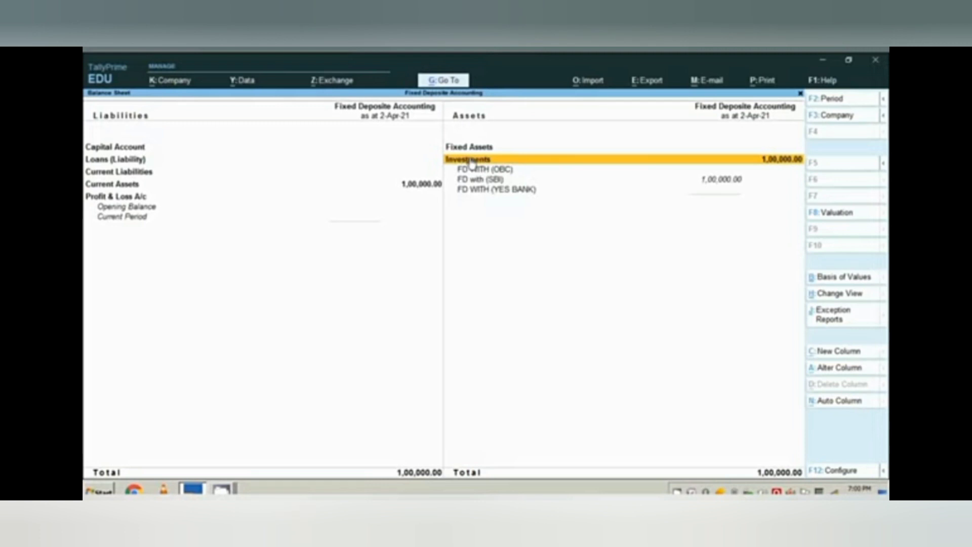
pyautogui.press('Down')
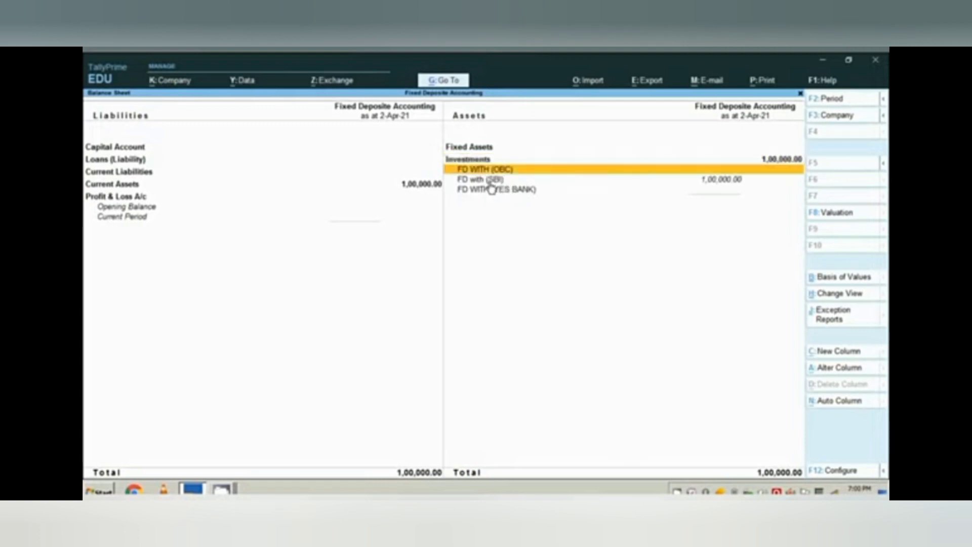
pyautogui.click(491, 185)
pyautogui.click(496, 190)
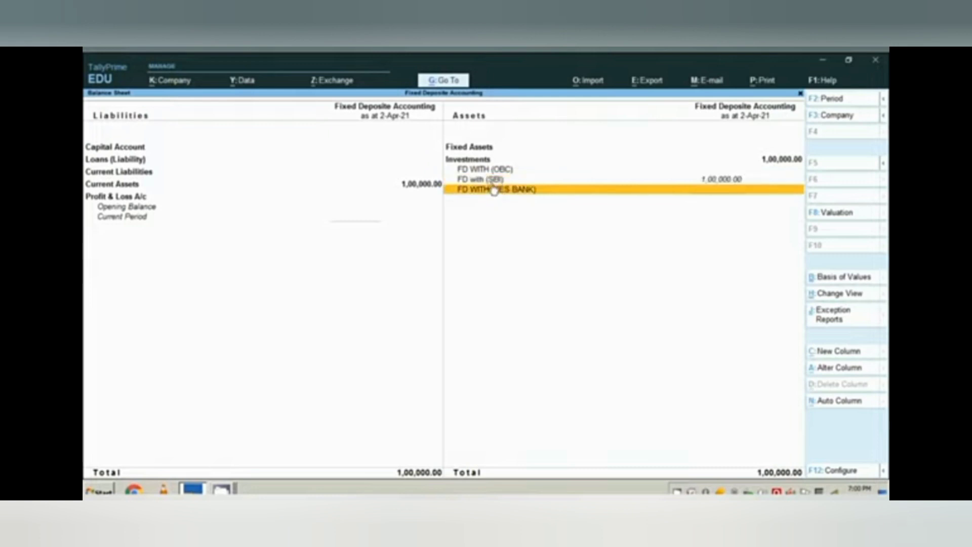
pyautogui.press('Up')
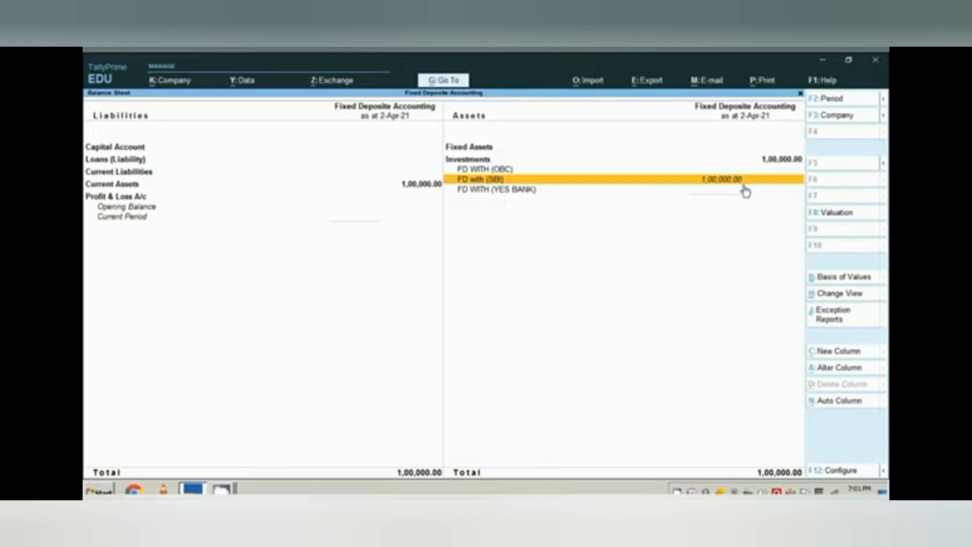
pyautogui.press('Escape')
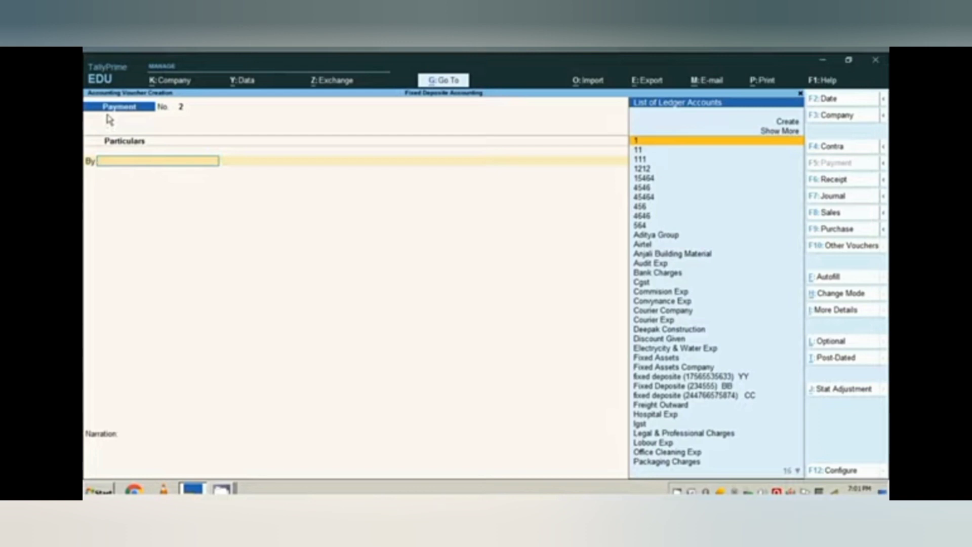
# Date the payment voucher 1-5-2021 and debit 2,00,000 to the fixed deposit ledger marked CC
pyautogui.press('F2')
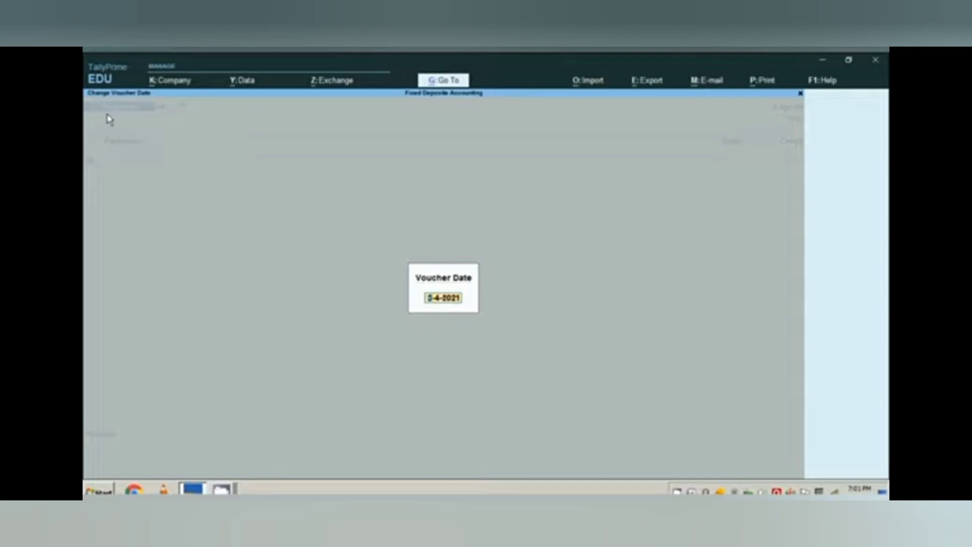
pyautogui.write('1.5.21')
pyautogui.press('Return')
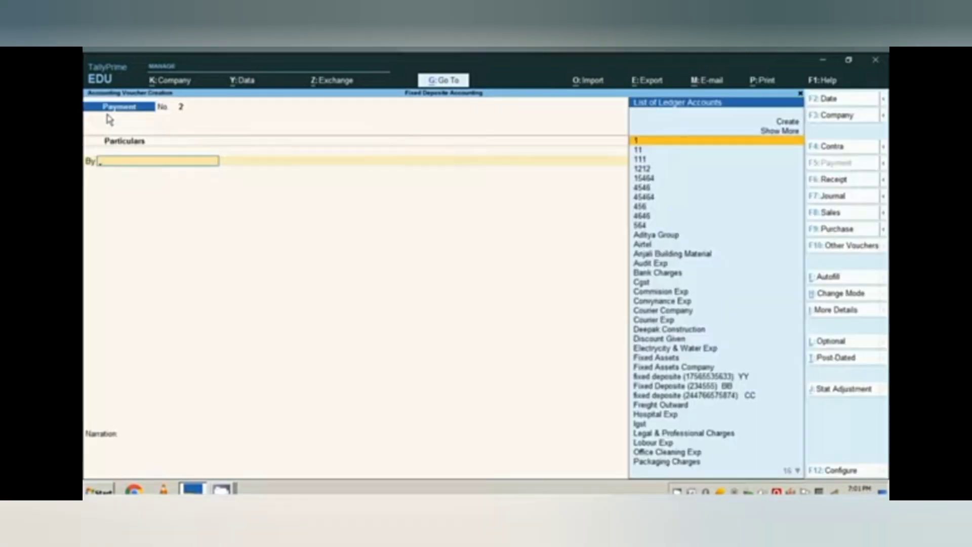
pyautogui.write('F')
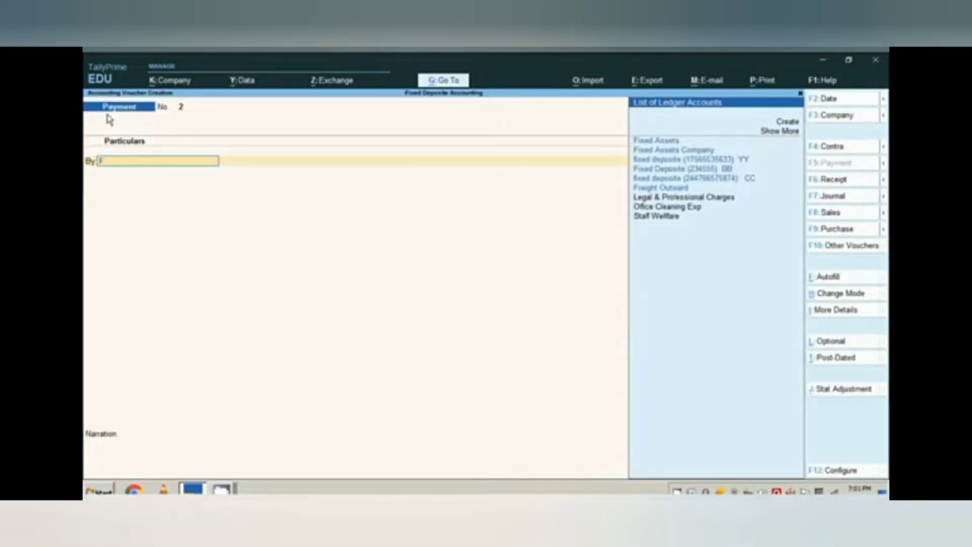
pyautogui.press('Down')
pyautogui.press('Down')
pyautogui.press('Down')
pyautogui.press('Down')
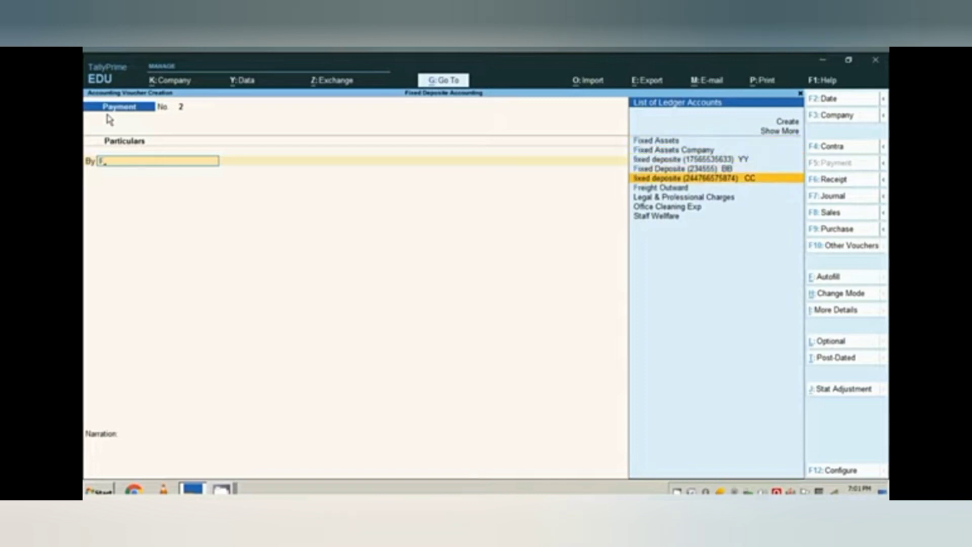
pyautogui.press('Return')
pyautogui.write('200000')
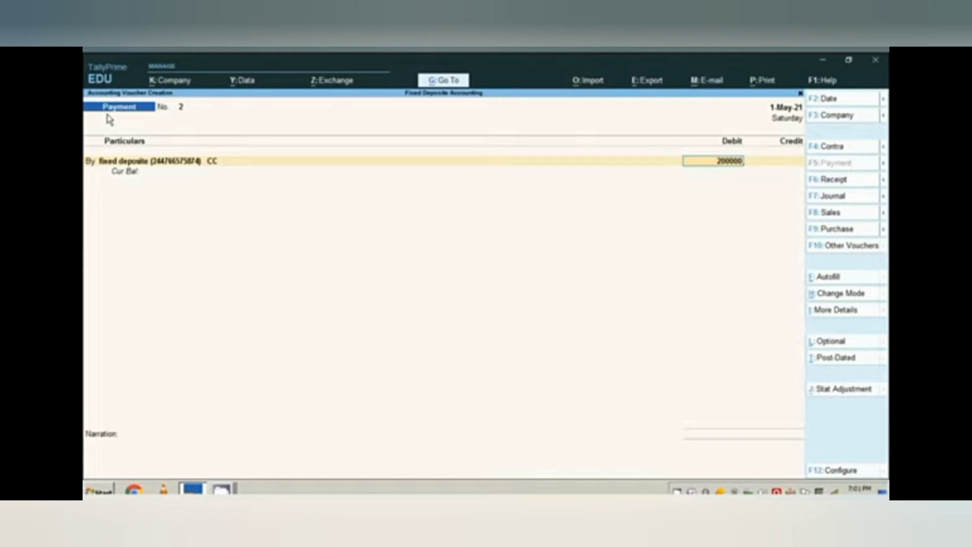
pyautogui.press('Return')
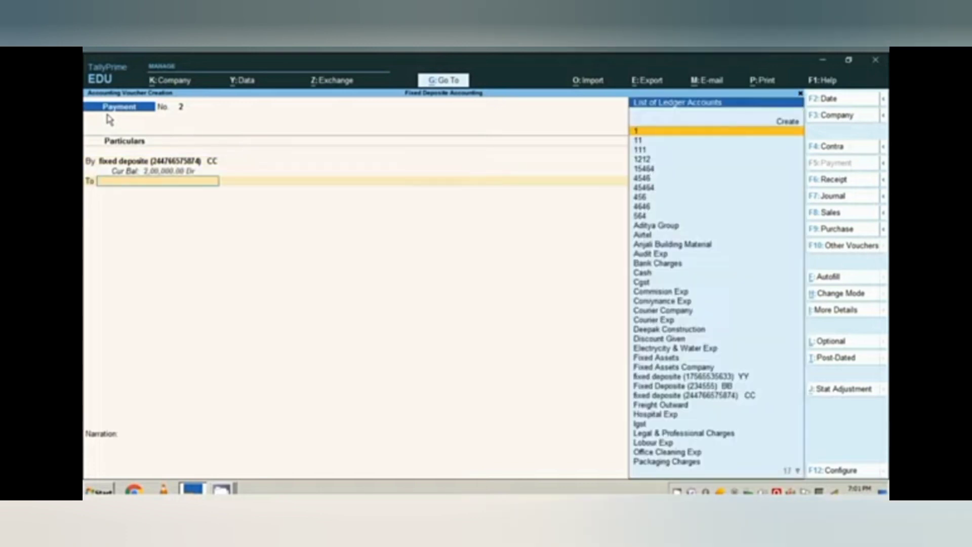
pyautogui.write('ca')
pyautogui.press('Return')
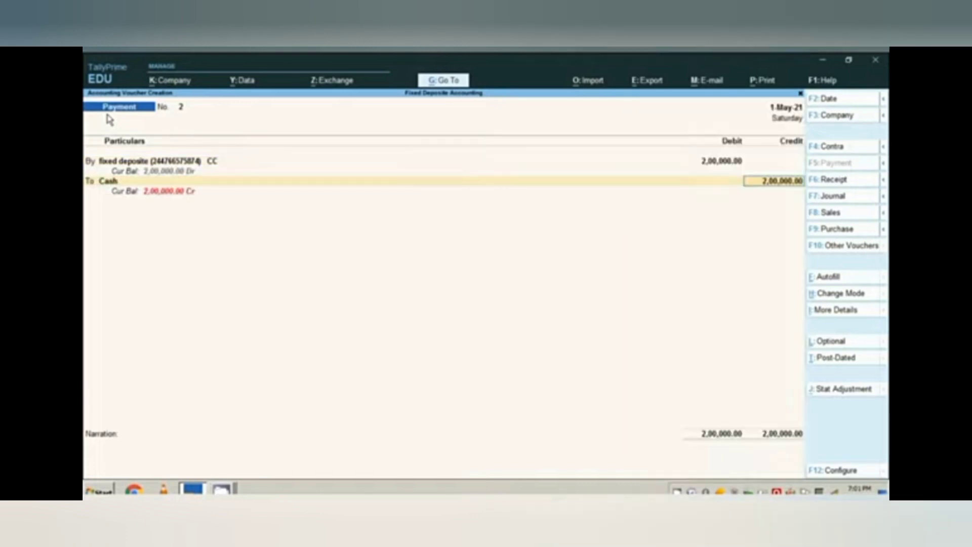
pyautogui.press('BackSpace')
# Credit the Sbi ledger with 2,00,000 in the payment voucher and accept its cheque bank allocation
pyautogui.write('S')
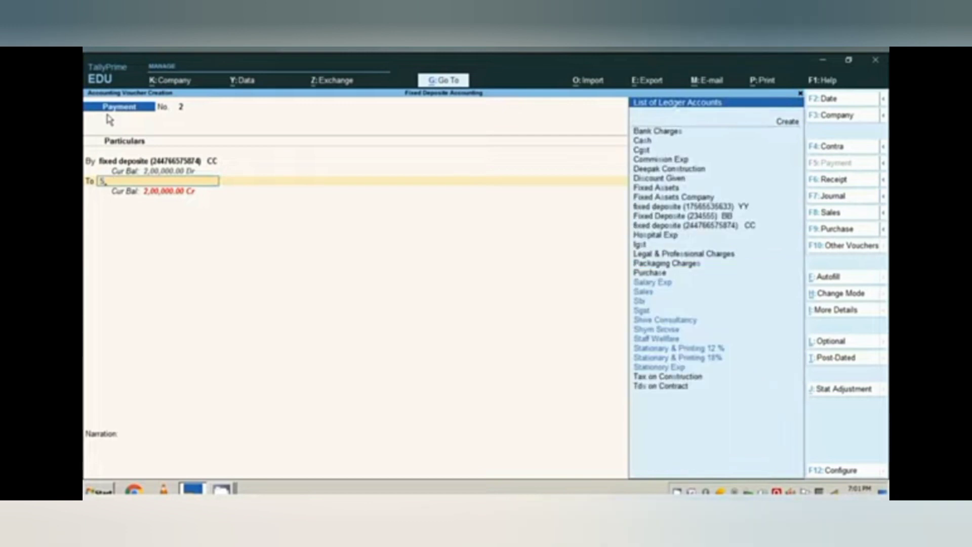
pyautogui.write('B')
pyautogui.press('Return')
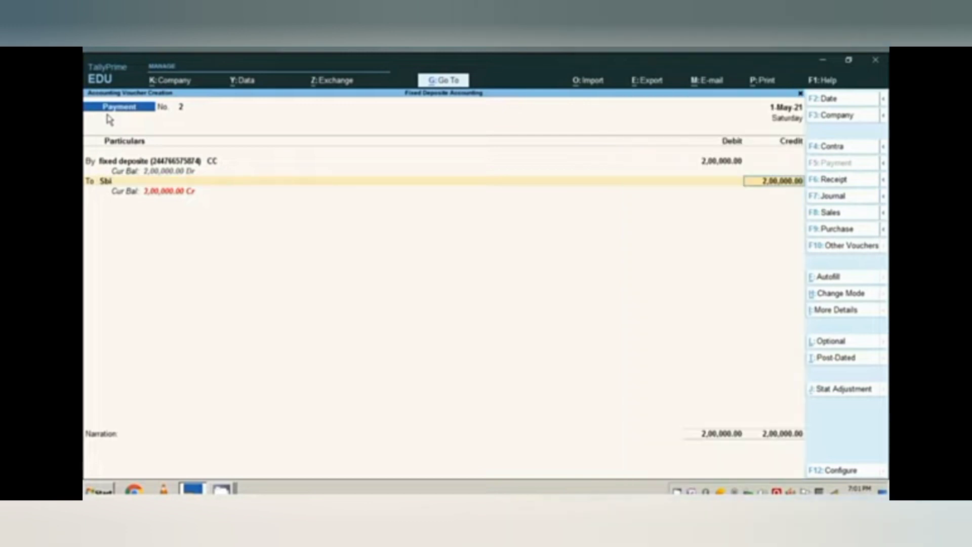
pyautogui.press('Return')
pyautogui.press('Return')
pyautogui.press('Return')
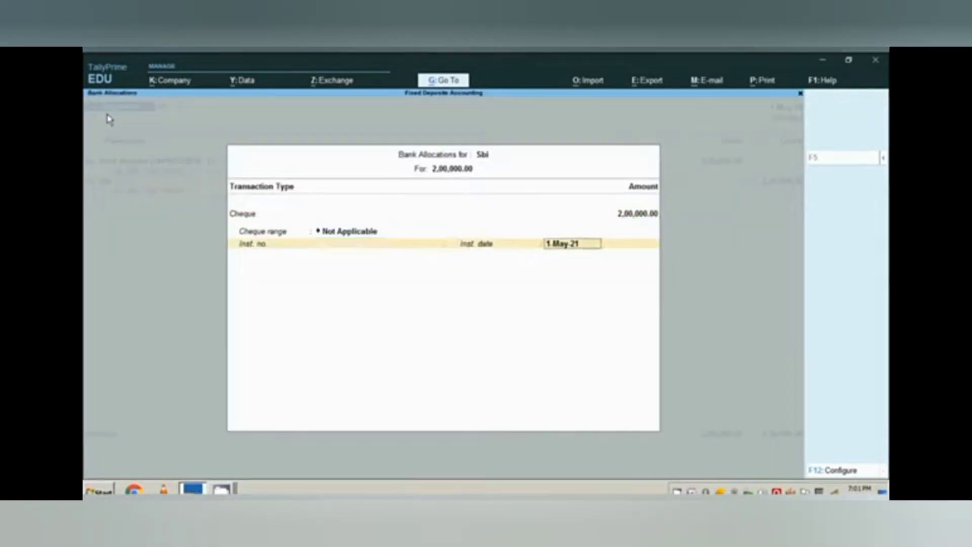
pyautogui.press('Return')
# Reuse the previous narration, edit it to "FD FOR 1 YES OF 2 LAC @ 10", and save the payment voucher
pyautogui.hotkey('ctrl', 'alt', 'v')
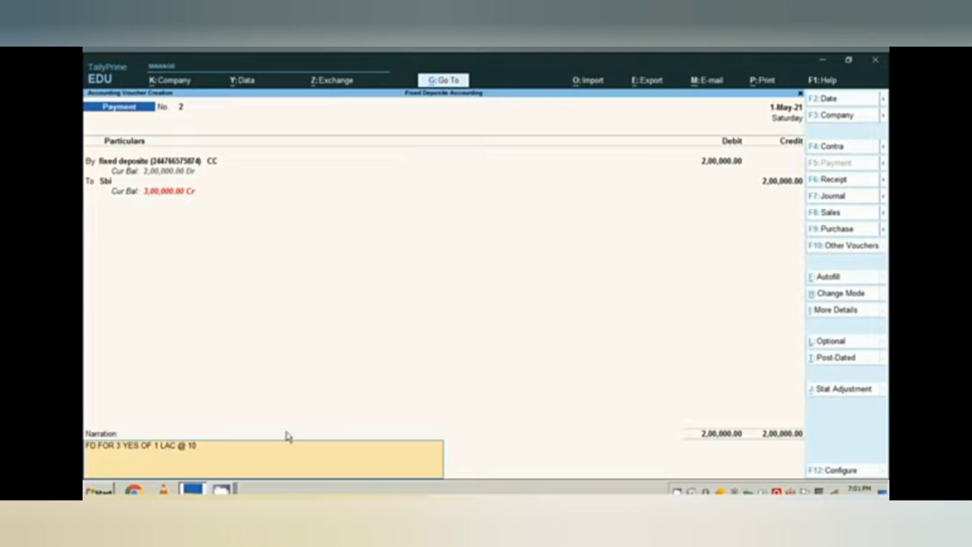
pyautogui.press('BackSpace')
pyautogui.write('2')
pyautogui.press('BackSpace')
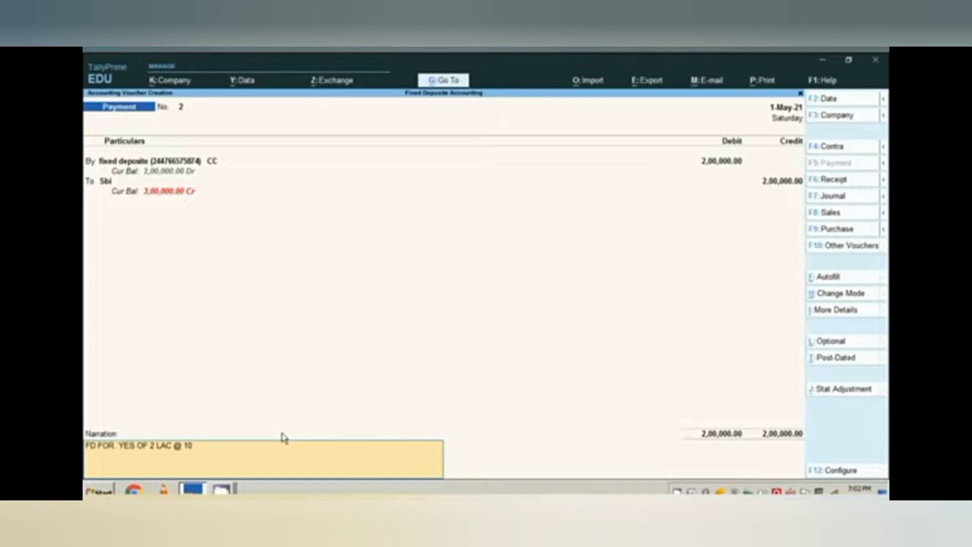
pyautogui.write('1')
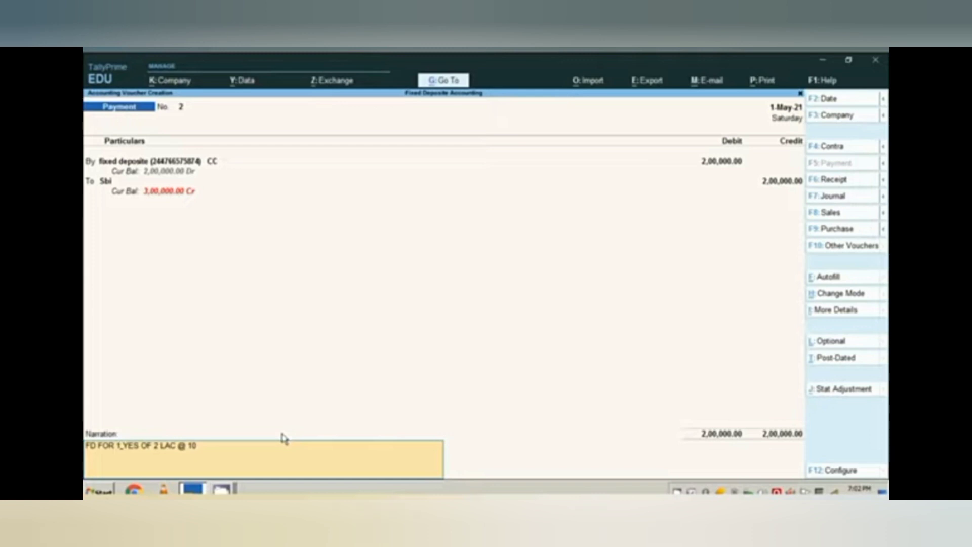
pyautogui.press('ctrl')
pyautogui.hotkey('ctrl', 'a')
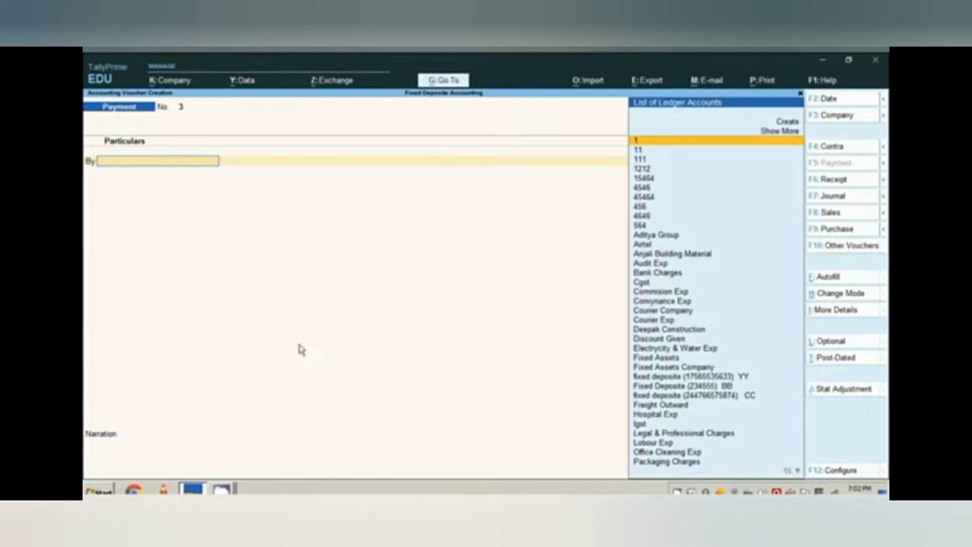
# Open the Balance Sheet, expand Investments, examine the FD WITH (OBC) and FD with (SBI) amounts, and return to the payment voucher
pyautogui.click(445, 81)
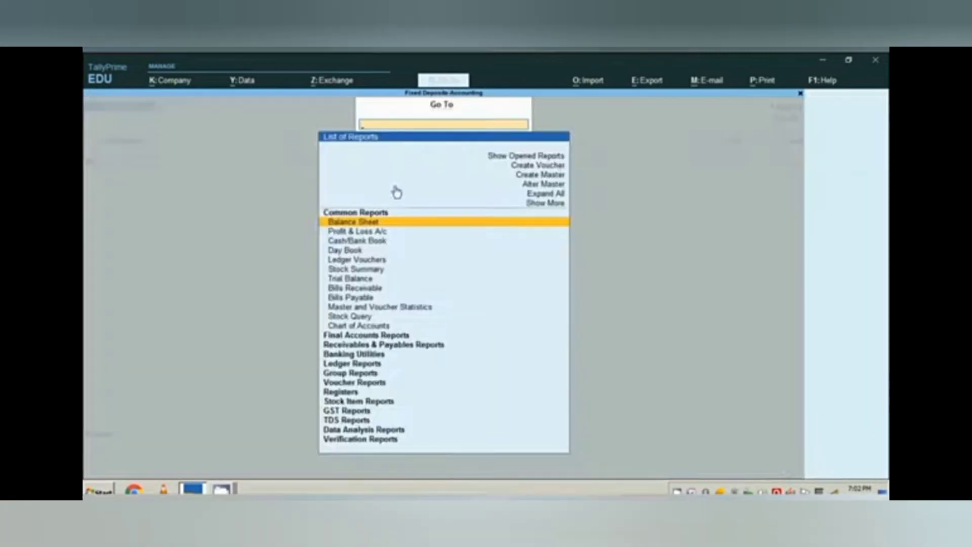
pyautogui.click(381, 223)
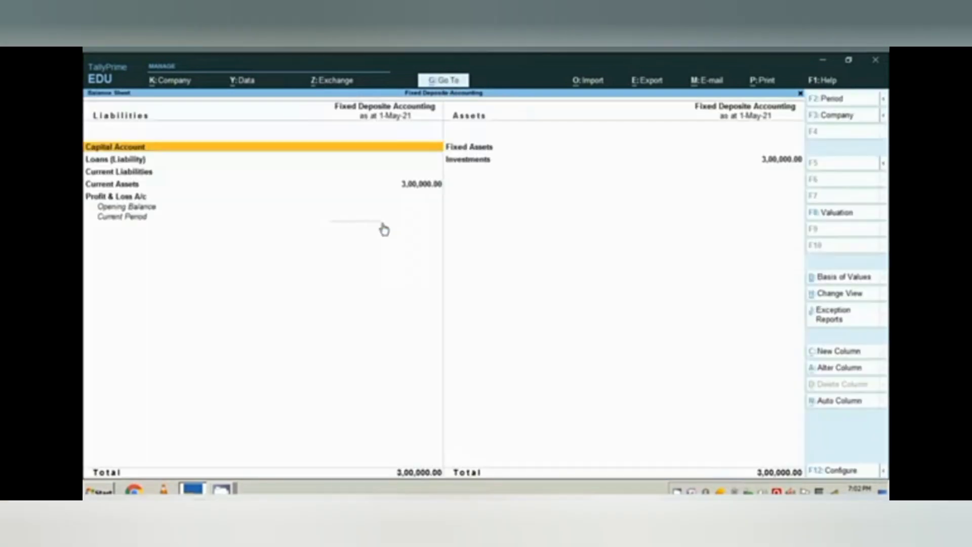
pyautogui.click(478, 160)
pyautogui.hotkey('shift', 'Return')
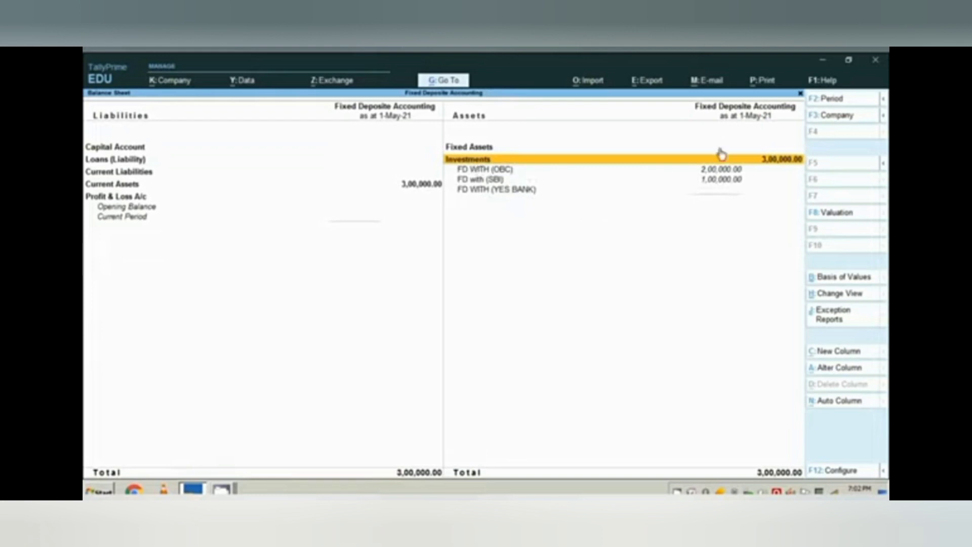
pyautogui.click(728, 170)
pyautogui.press('space')
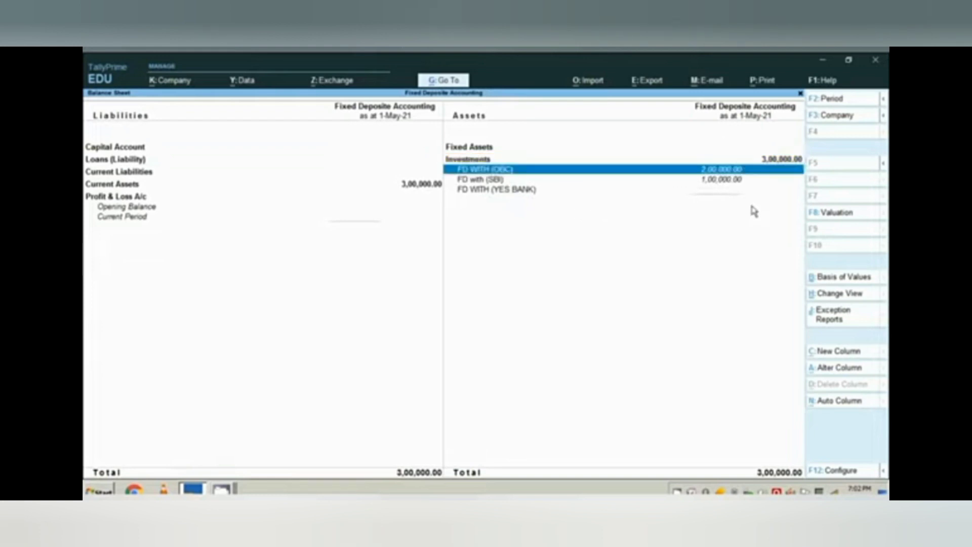
pyautogui.click(717, 183)
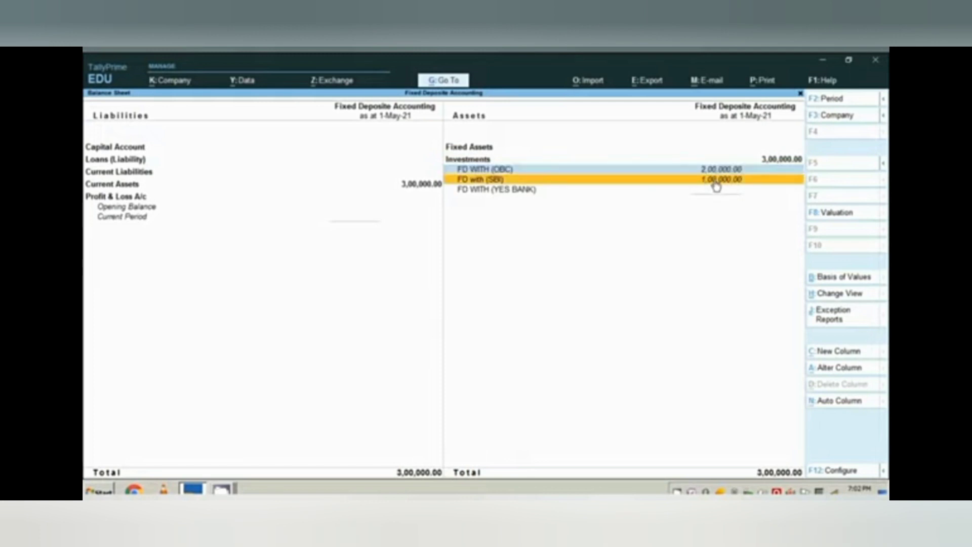
pyautogui.press('Escape')
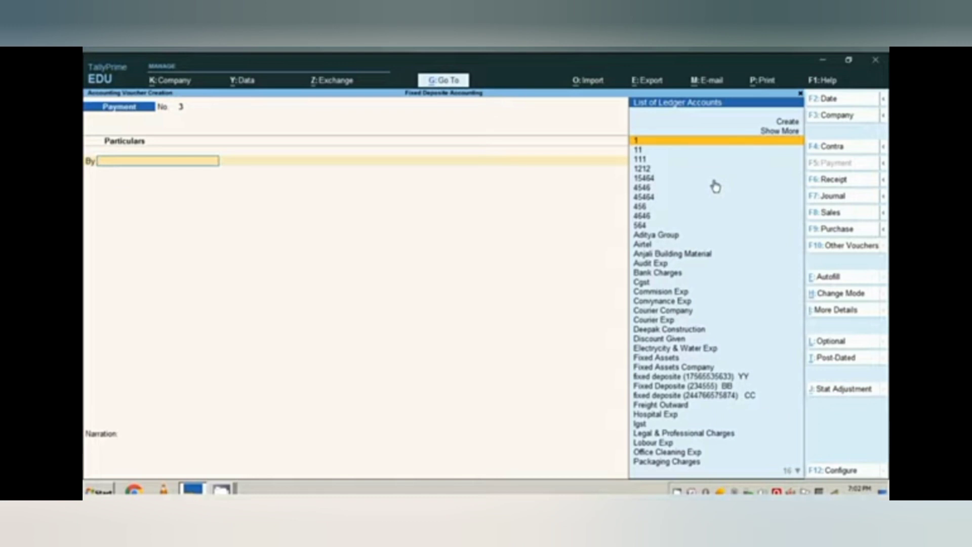
# Date the payment voucher 1-7-2021 and debit 3,00,000 to the fixed deposit ledger marked YY
pyautogui.press('F2')
pyautogui.write('1.7')
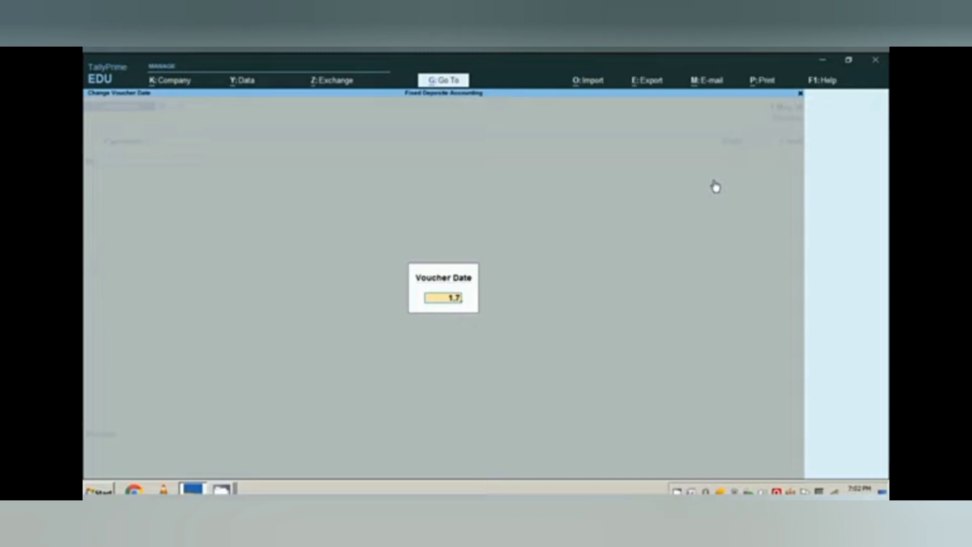
pyautogui.write('.21')
pyautogui.press('Return')
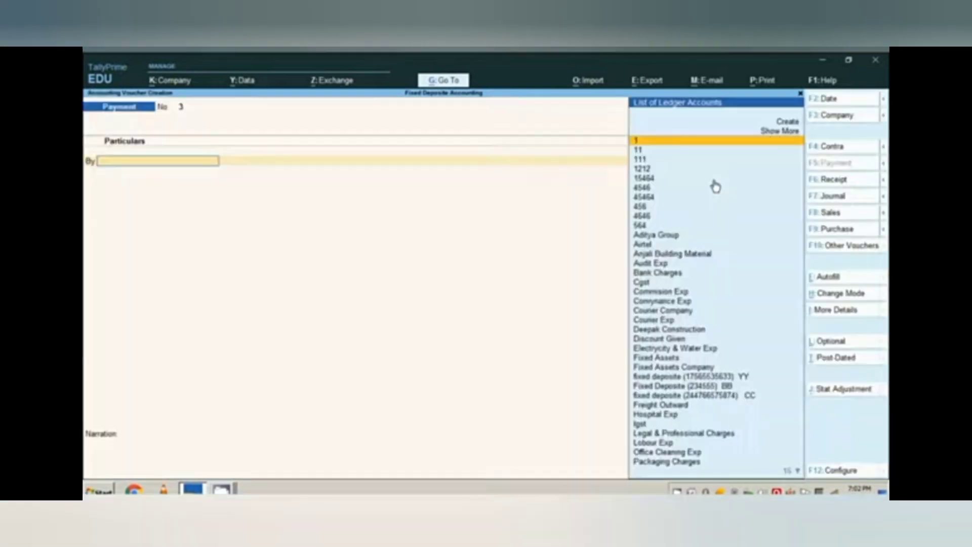
pyautogui.write('f')
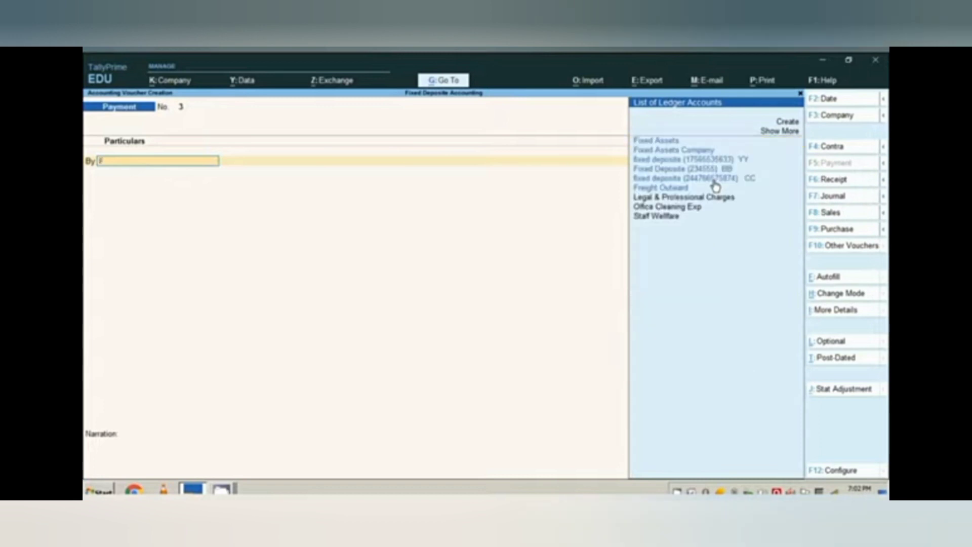
pyautogui.press('Down')
pyautogui.press('Down')
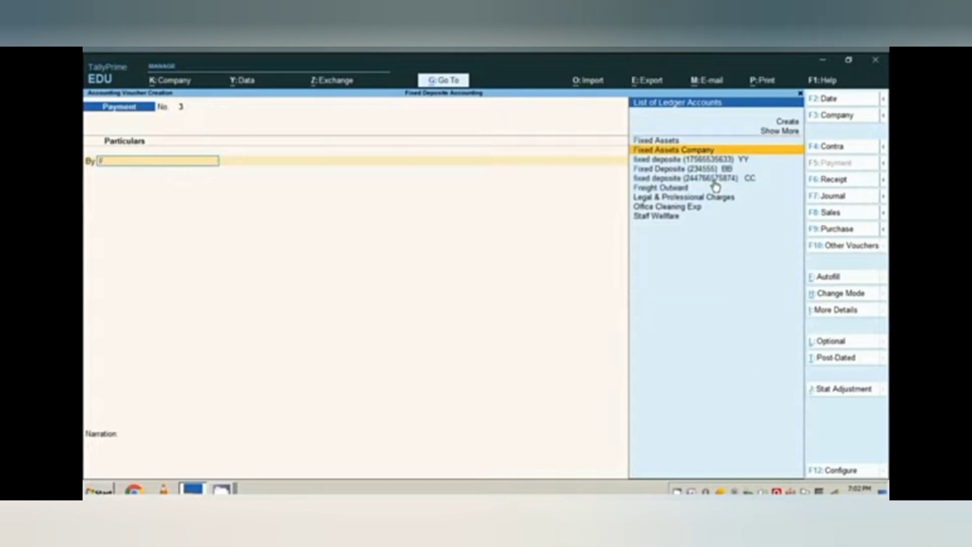
pyautogui.press('Return')
pyautogui.write('3,00,')
pyautogui.write('00000')
pyautogui.press('Return')
pyautogui.press('Return')
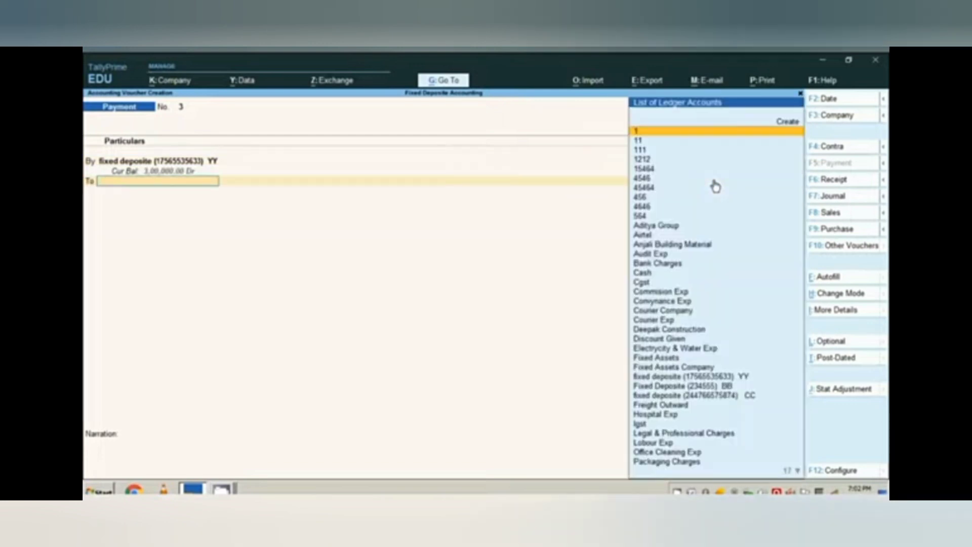
# Credit the Sbi ledger with 3,00,000 in the payment voucher and accept its bank allocation
pyautogui.write('Y')
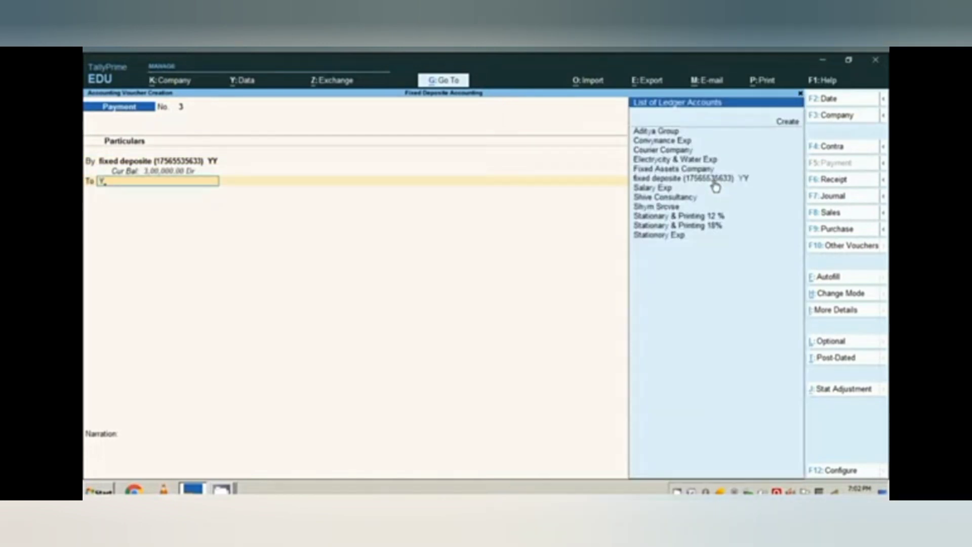
pyautogui.press('BackSpace')
pyautogui.write('sb')
pyautogui.press('Return')
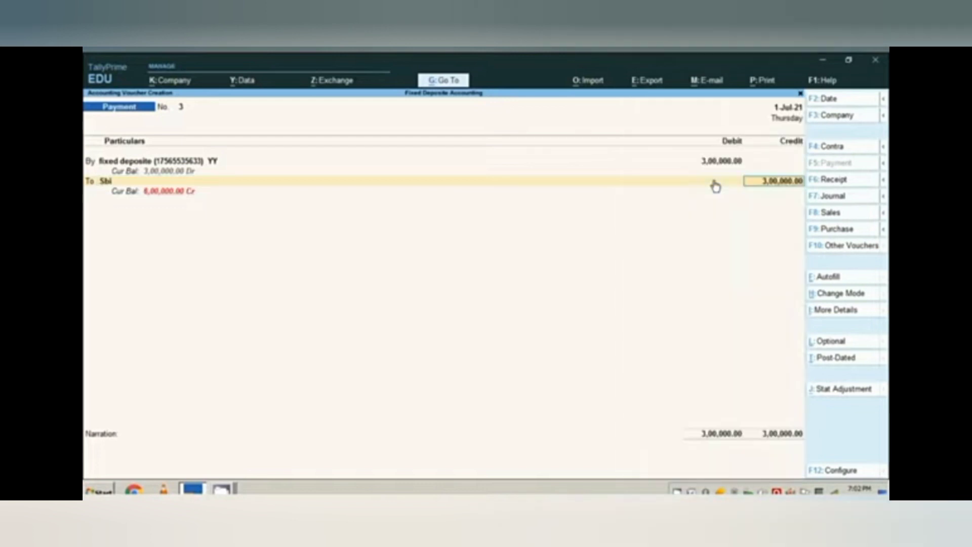
pyautogui.press('Return')
pyautogui.press('Return')
pyautogui.press('Return')
pyautogui.press('Return')
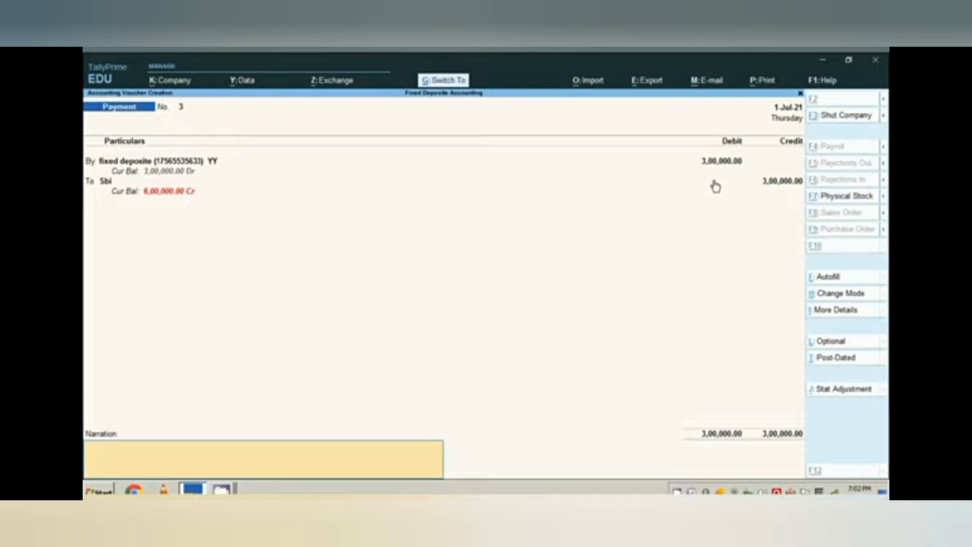
# Reuse the narration "FD FOR 1 YES OF 2 LAC @ 10" with one figure changed to 3, and save the payment voucher
pyautogui.write('FD FOR 1 YES OF 2 LAC @ 10')
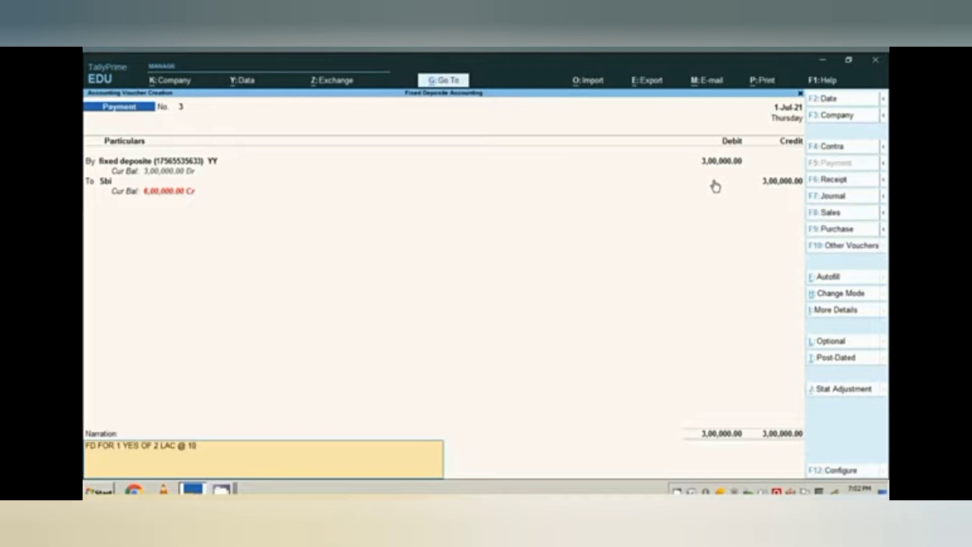
pyautogui.press('BackSpace')
pyautogui.write('3')
pyautogui.hotkey('ctrl', 'a')
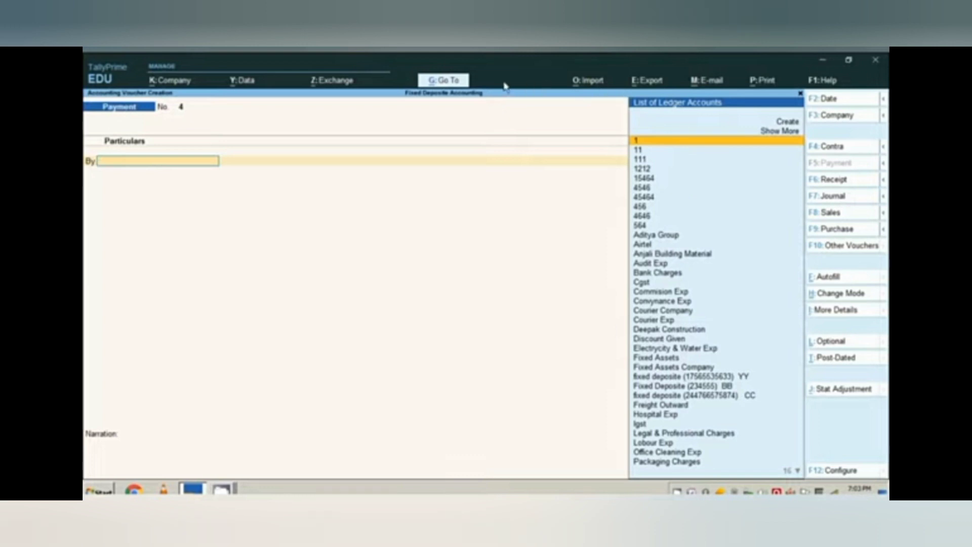
# Open the Balance Sheet, expand Investments, and examine the fixed deposit amounts for each bank, marking the FD WITH (OBC) line
pyautogui.click(443, 81)
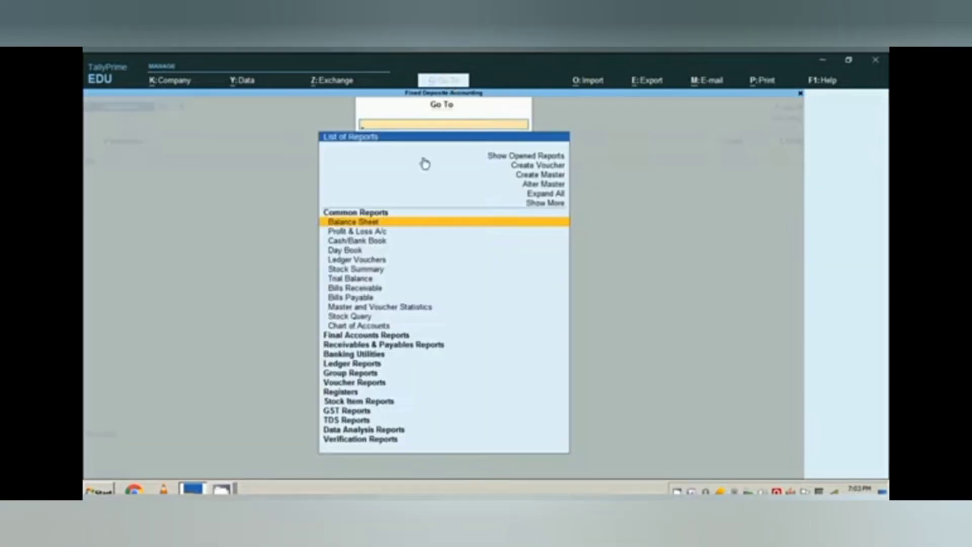
pyautogui.click(354, 224)
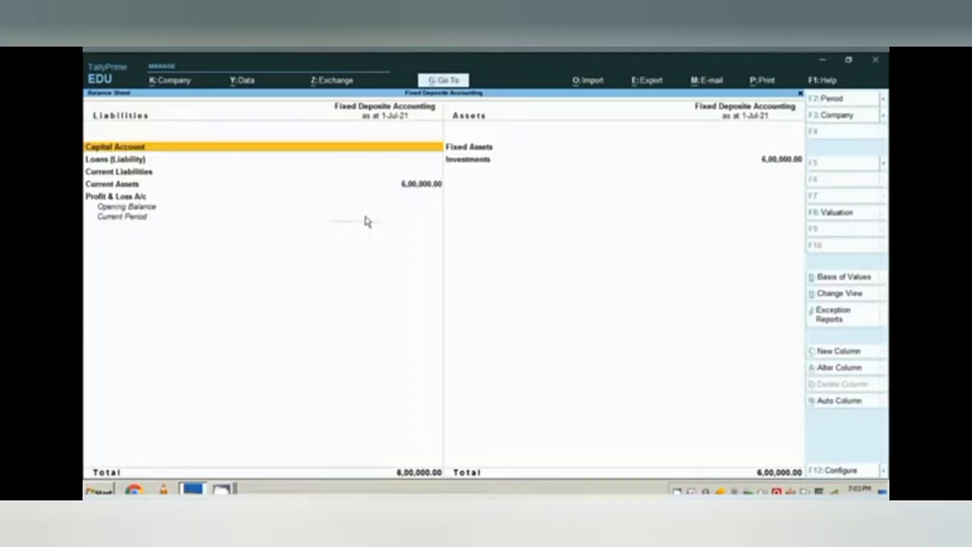
pyautogui.click(475, 165)
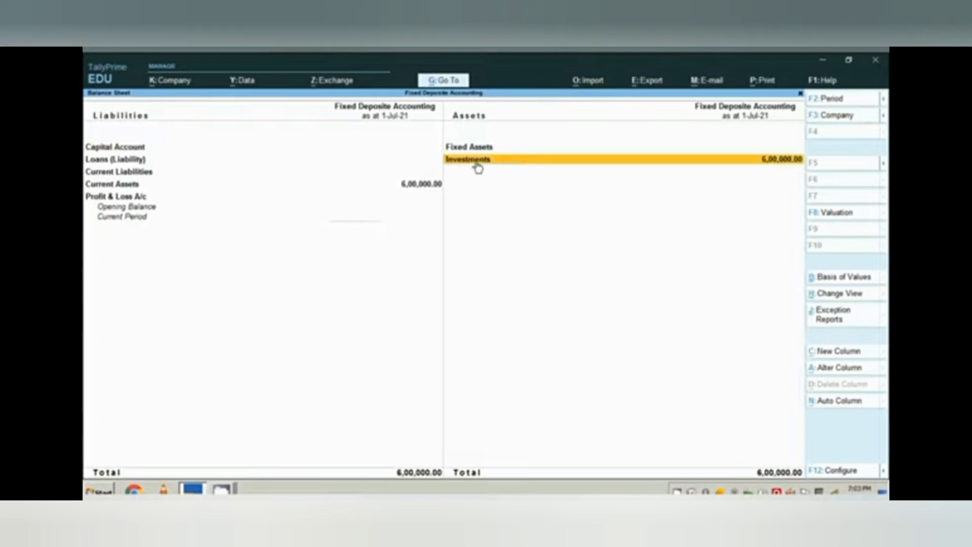
pyautogui.hotkey('shift', 'Return')
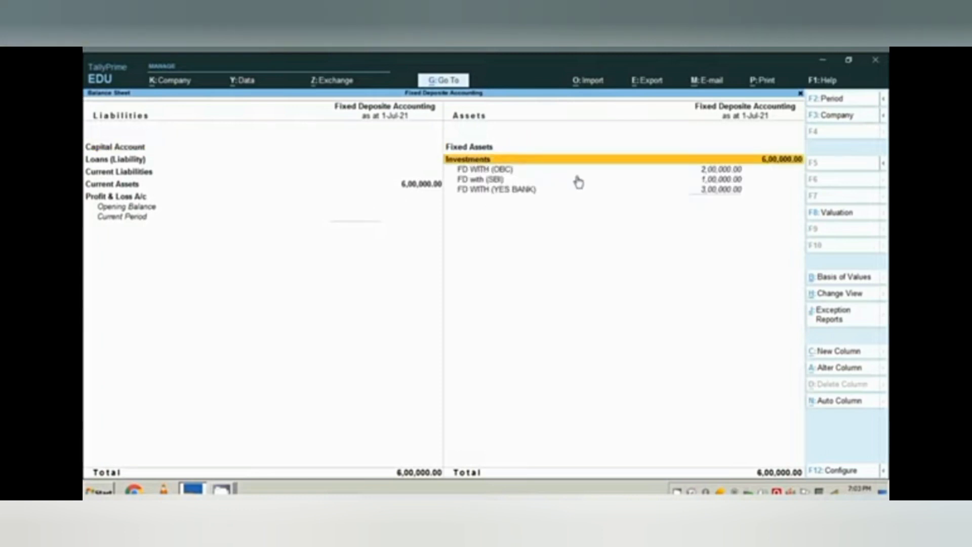
pyautogui.press('Down')
pyautogui.press('space')
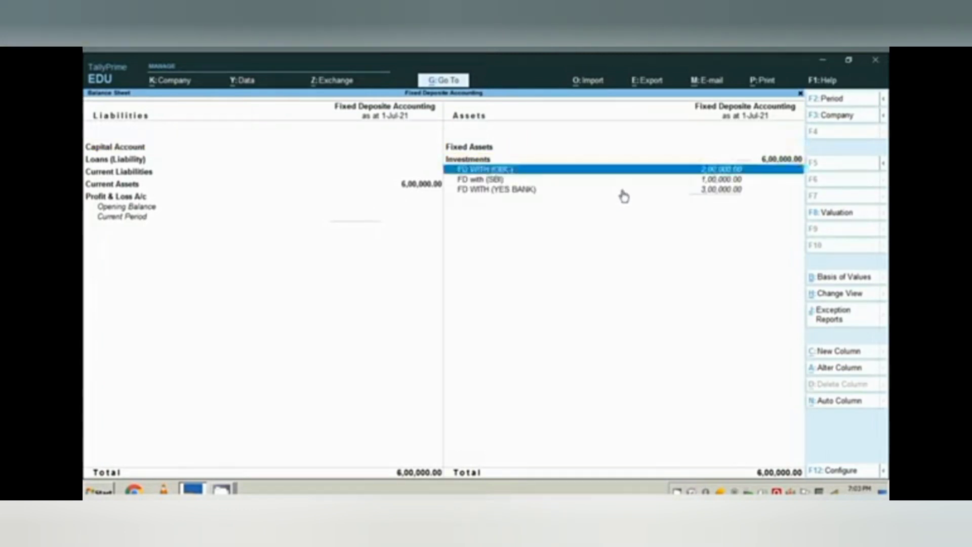
# Mark the FD with (SBI) and FD WITH (YES BANK) lines under Investments to examine their amounts
pyautogui.press('Down')
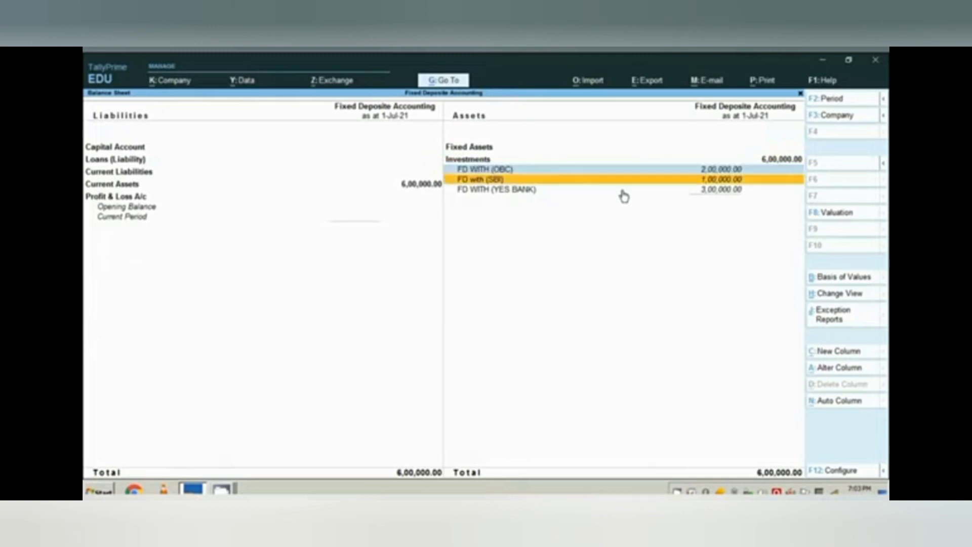
pyautogui.press('space')
pyautogui.press('Down')
pyautogui.press('space')
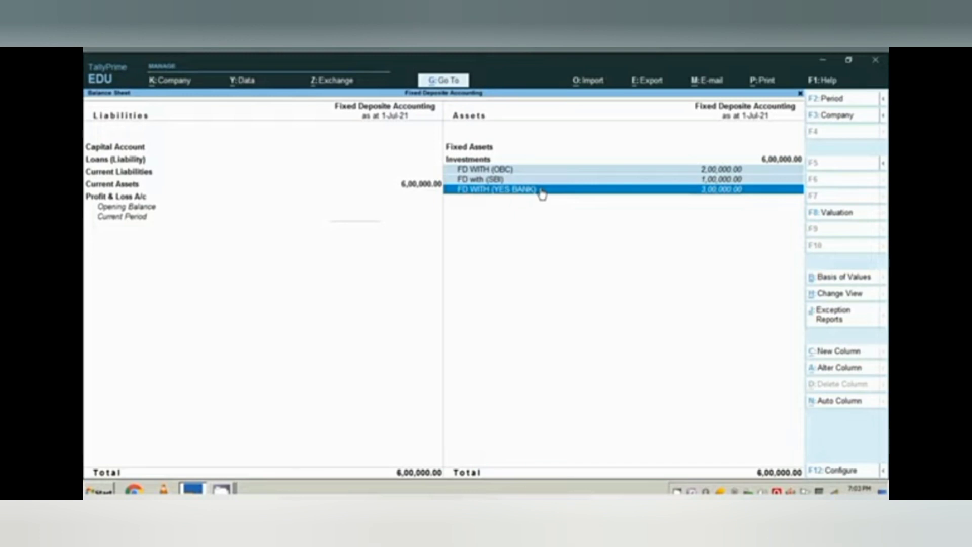
pyautogui.click(677, 492)
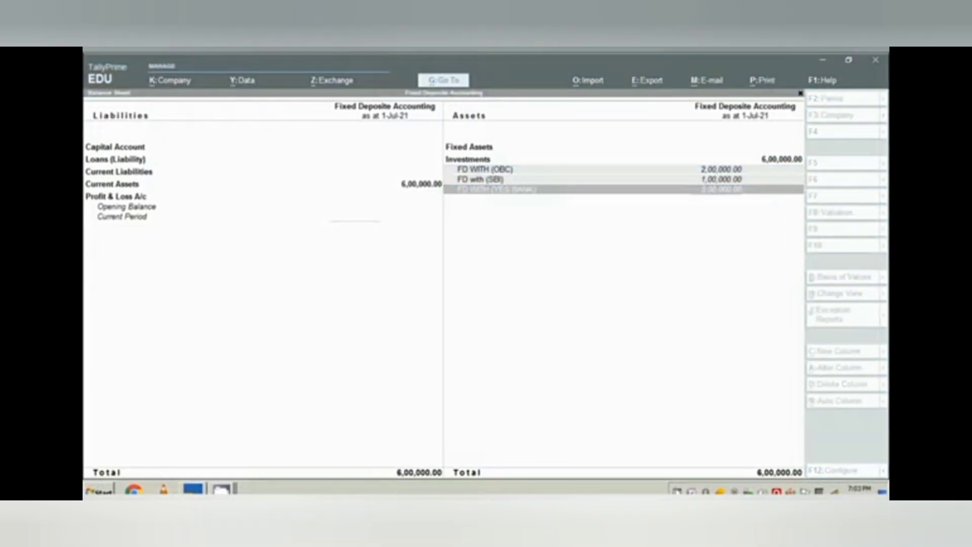
pyautogui.rightClick(678, 491)
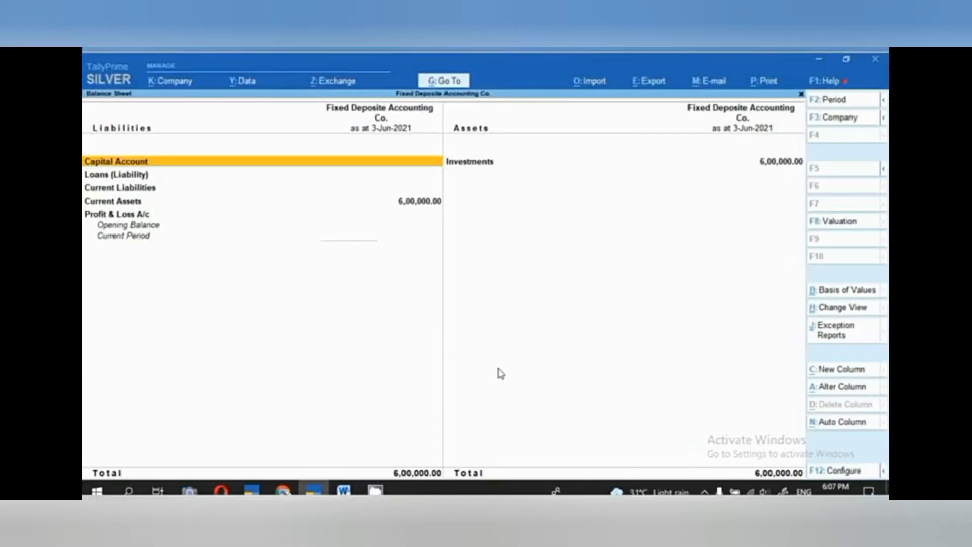
# Expand Investments, mark the fixed deposit lines for the three banks, and switch to Word to read the journal entries for interest
pyautogui.press('Right')
pyautogui.hotkey('shift', 'Return')
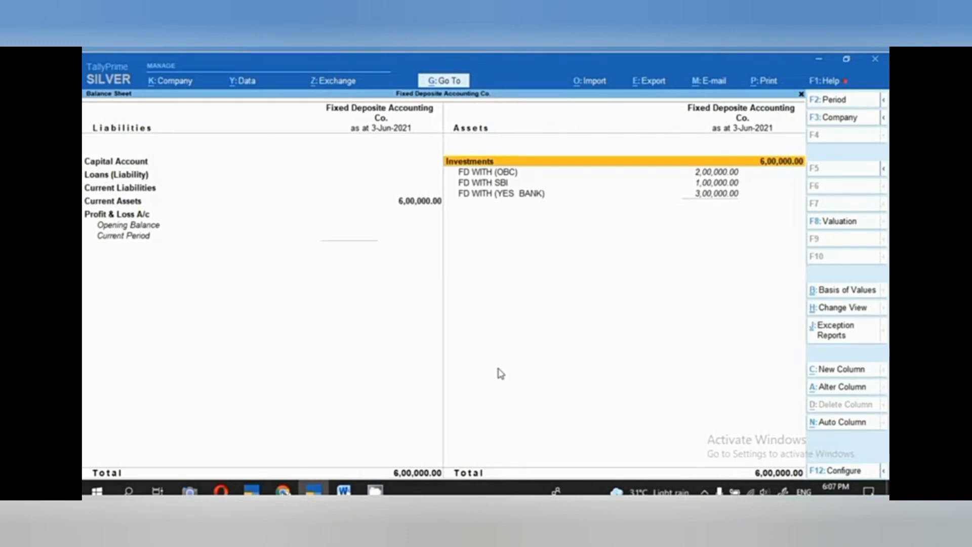
pyautogui.press('Down')
pyautogui.press('Return')
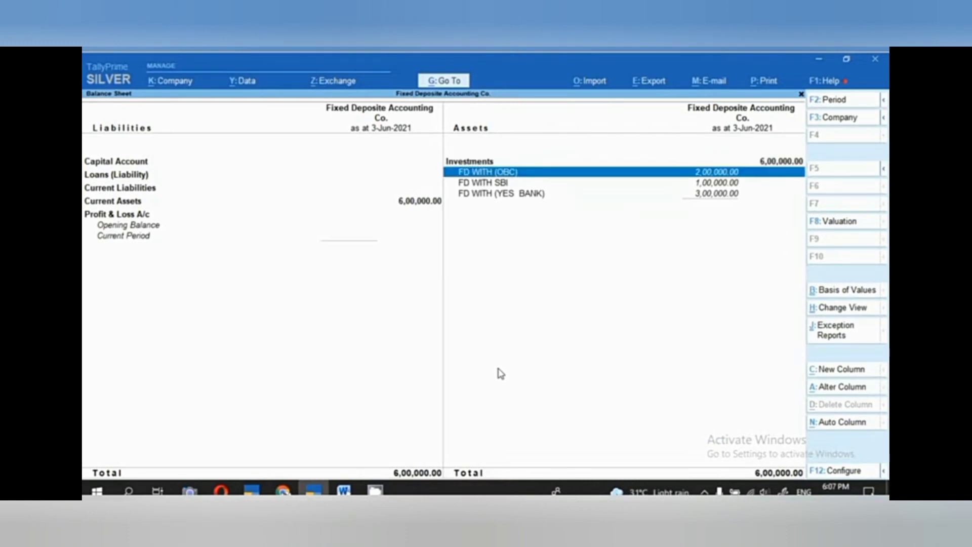
pyautogui.press('Down')
pyautogui.press('Down')
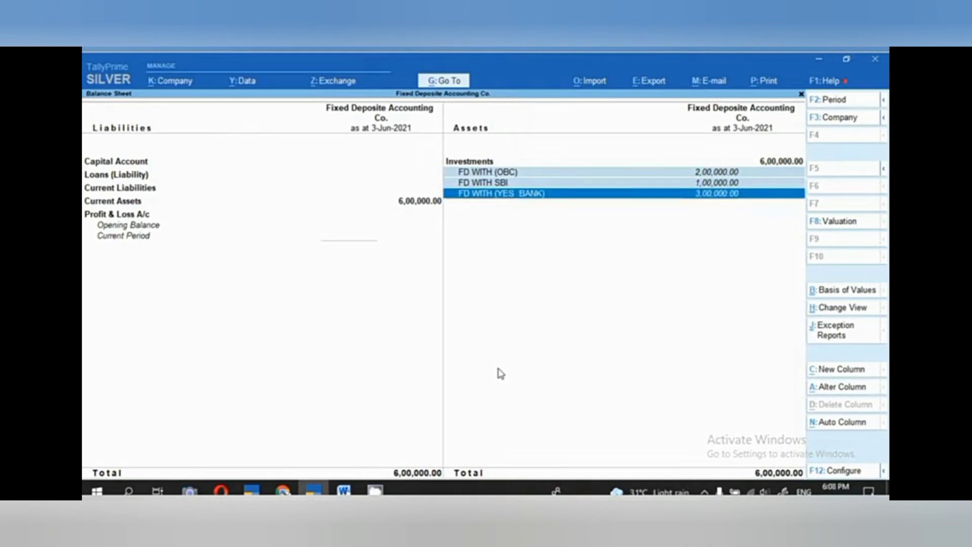
pyautogui.press('Up')
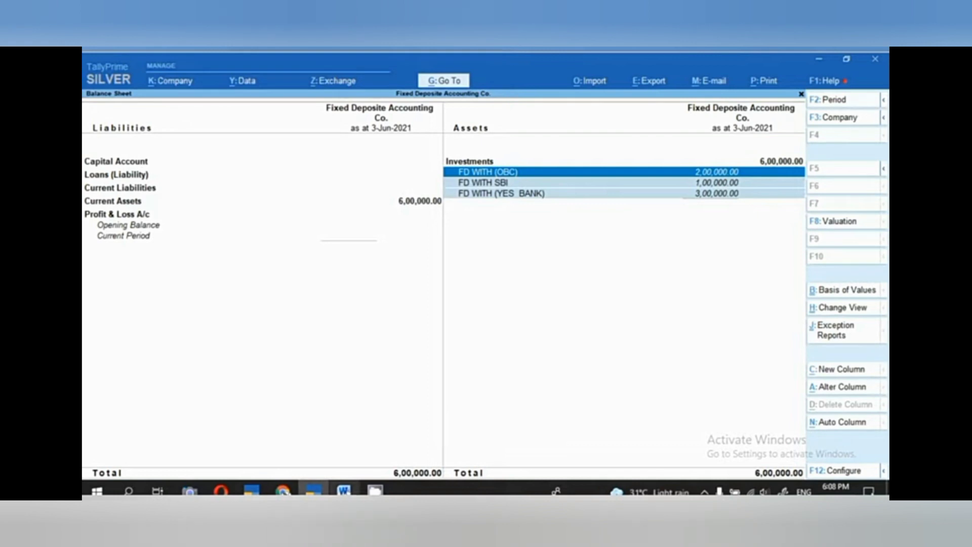
pyautogui.click(355, 489)
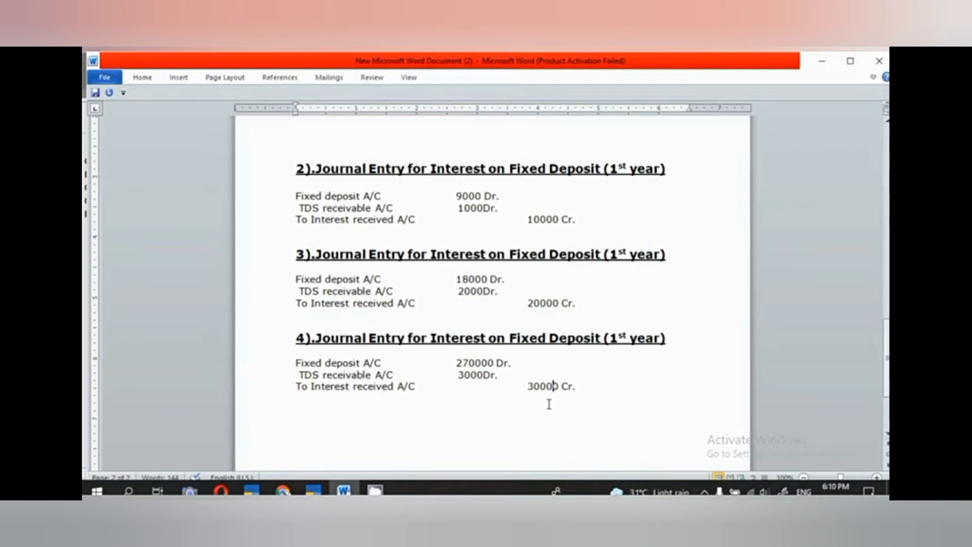
# Switch back to TallyPrime, leave the Balance Sheet, and open a journal voucher dated 31-3-2022
pyautogui.click(314, 490)
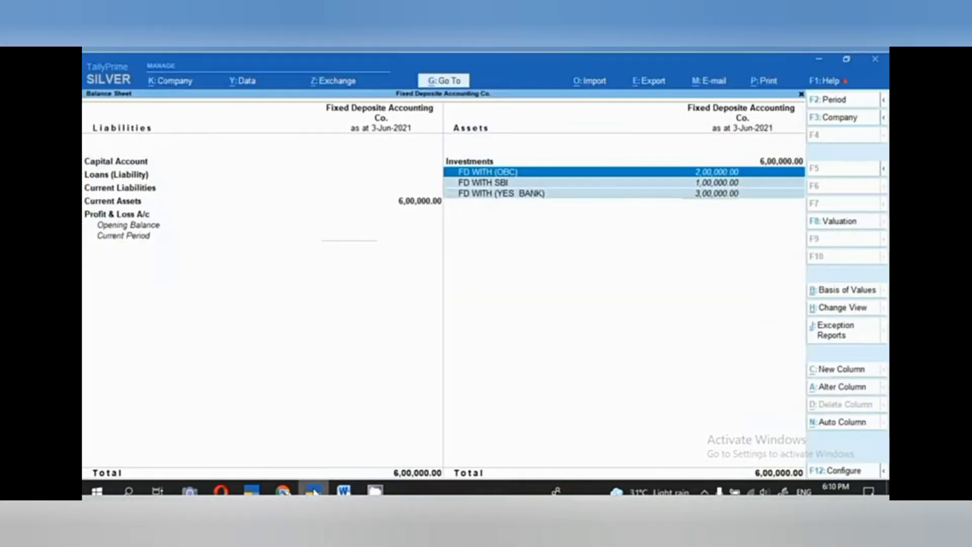
pyautogui.press('Escape')
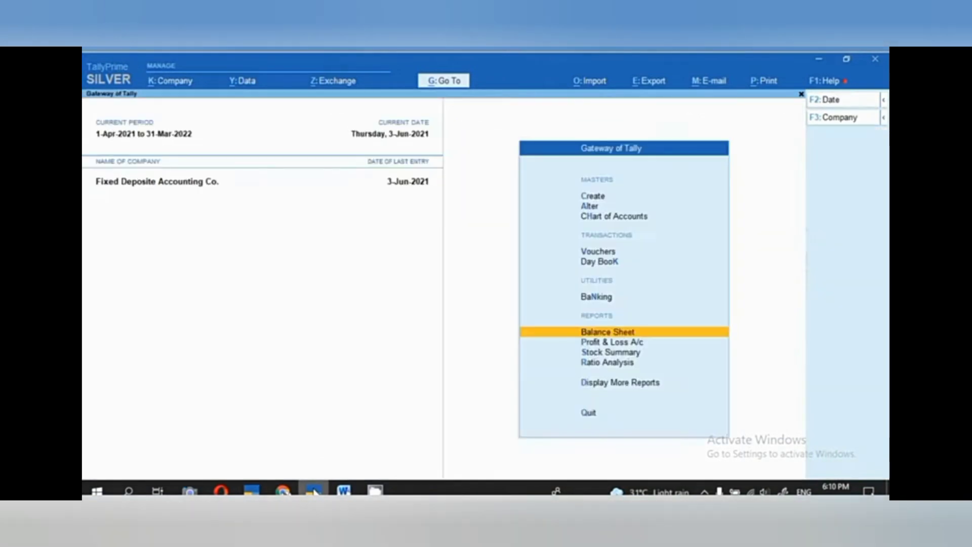
pyautogui.press('v')
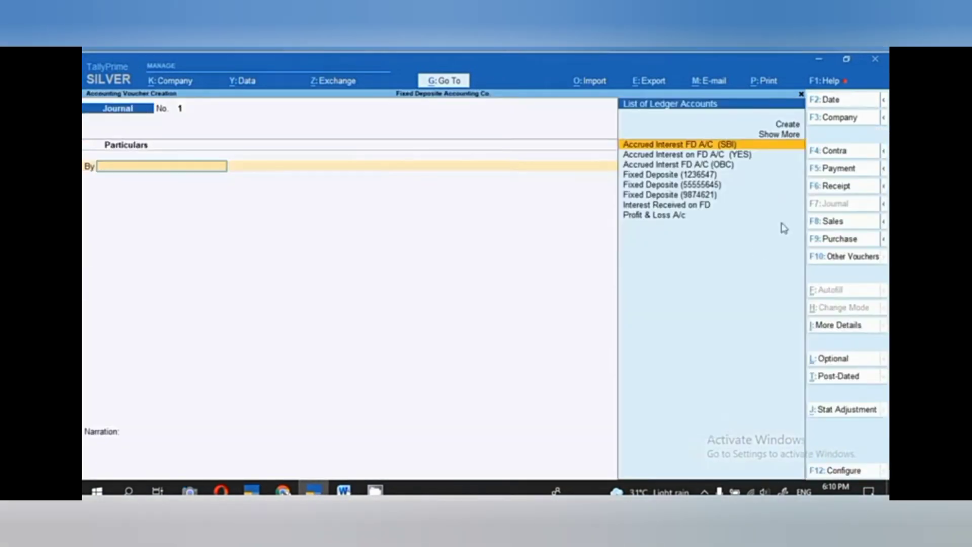
pyautogui.press('F2')
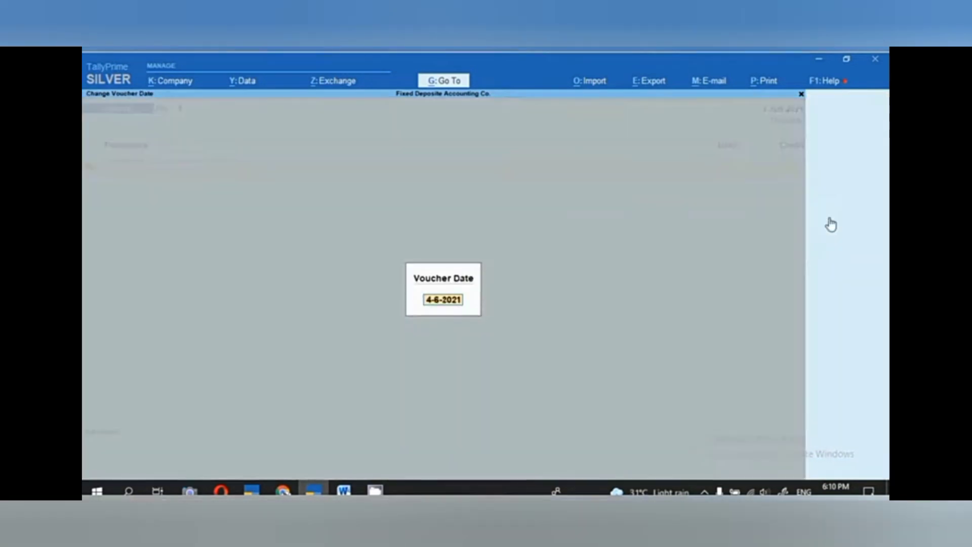
pyautogui.write('31.3.21')
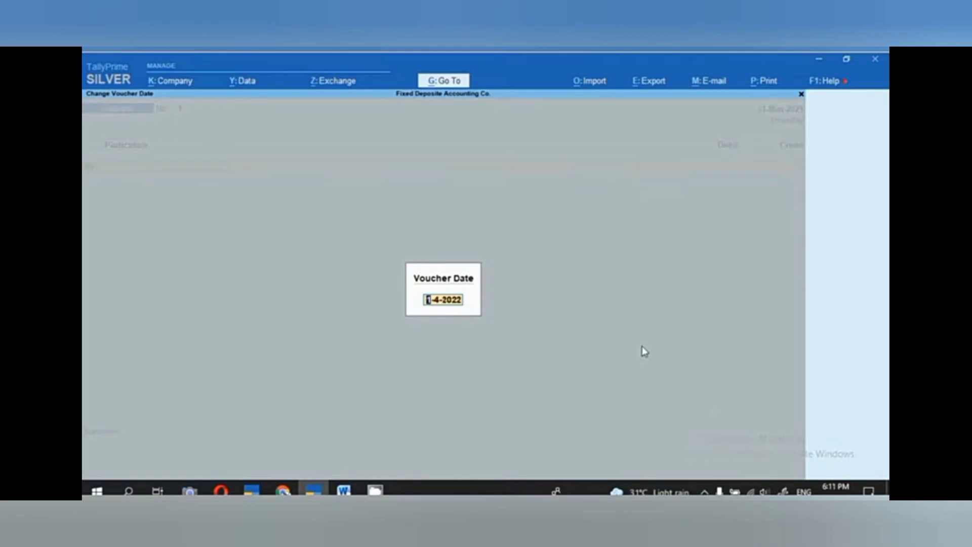
pyautogui.write('31.3.22')
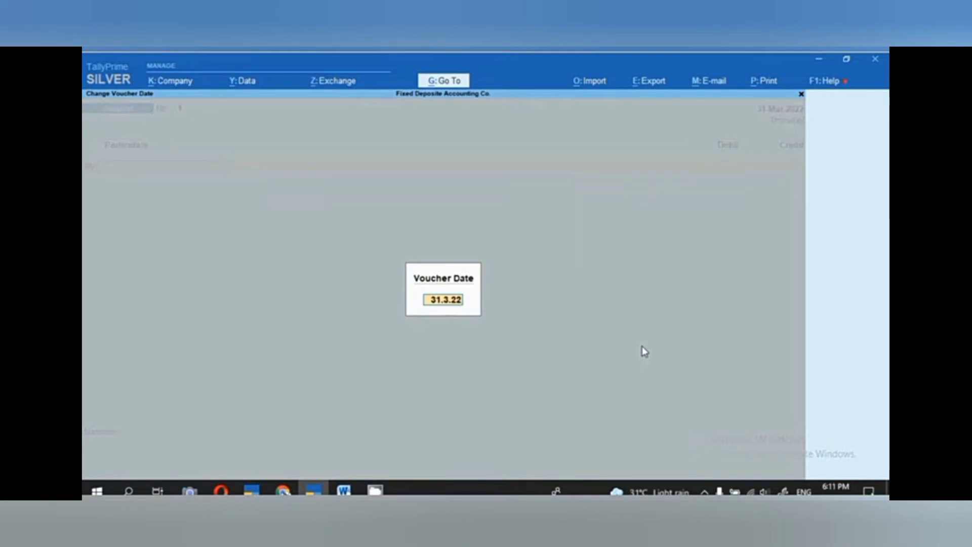
pyautogui.press('Return')
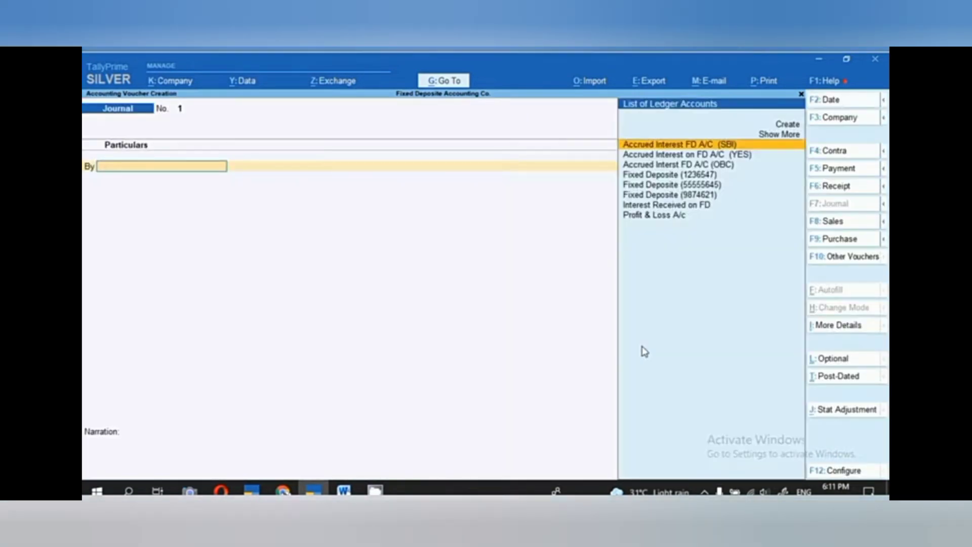
# Debit Accrued Interest FD A/C (SBI) with 9,000, checking the amount against the Word document
pyautogui.click(658, 147)
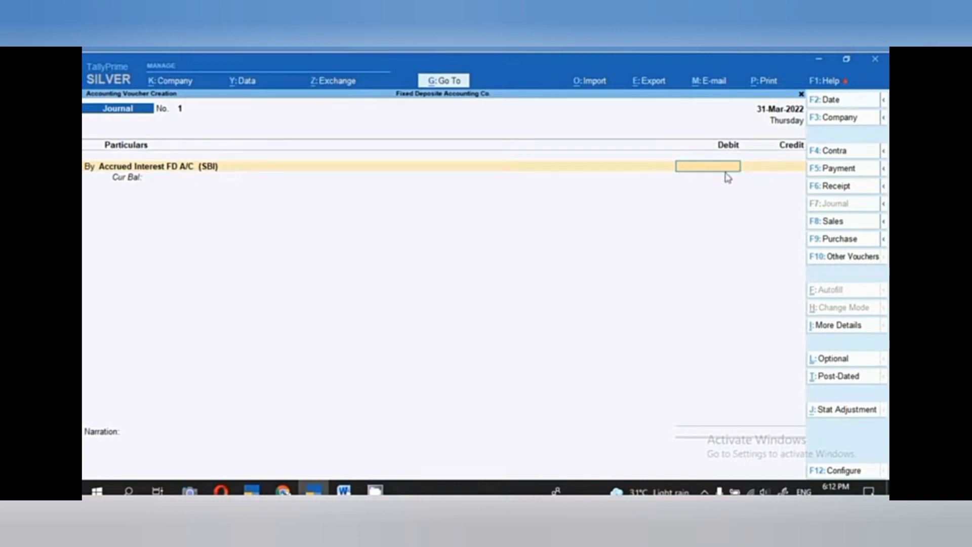
pyautogui.click(344, 490)
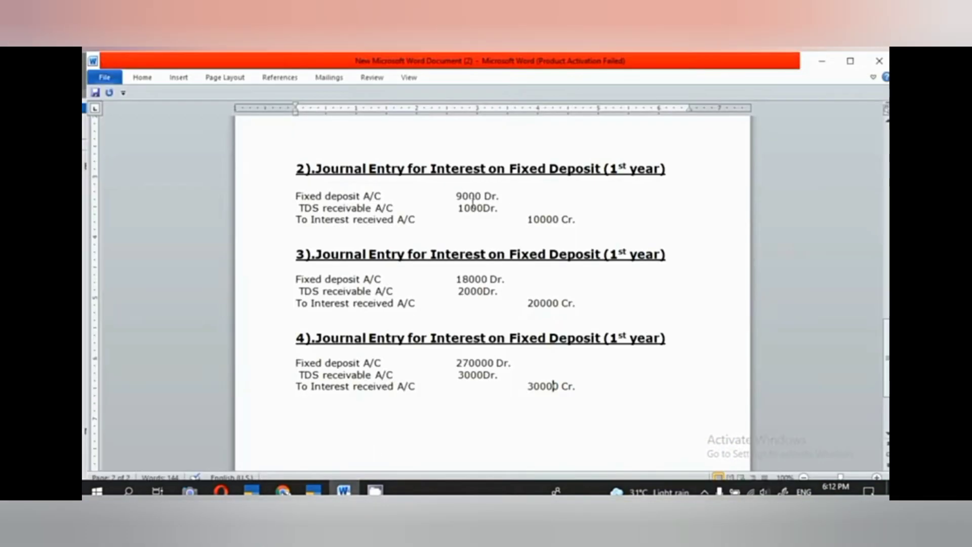
pyautogui.moveTo(313, 490)
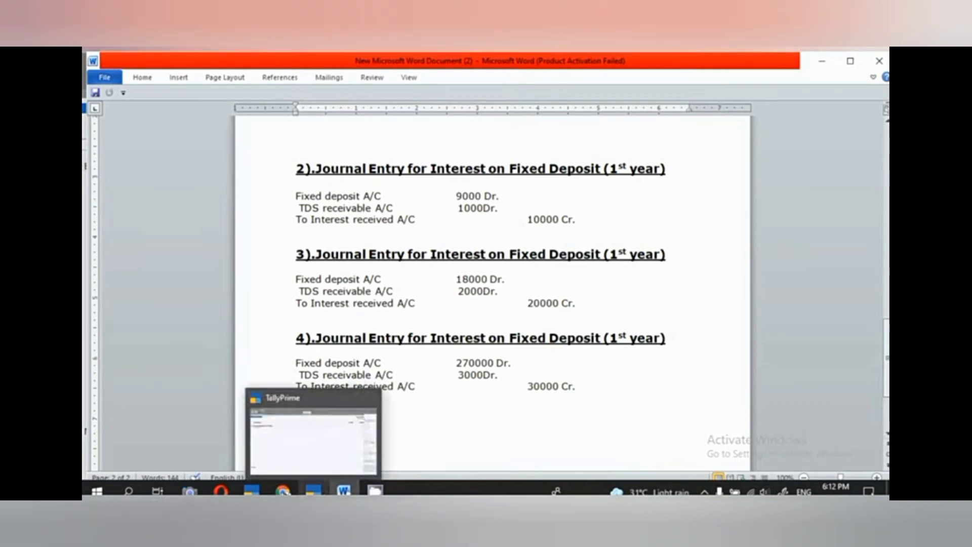
pyautogui.click(307, 460)
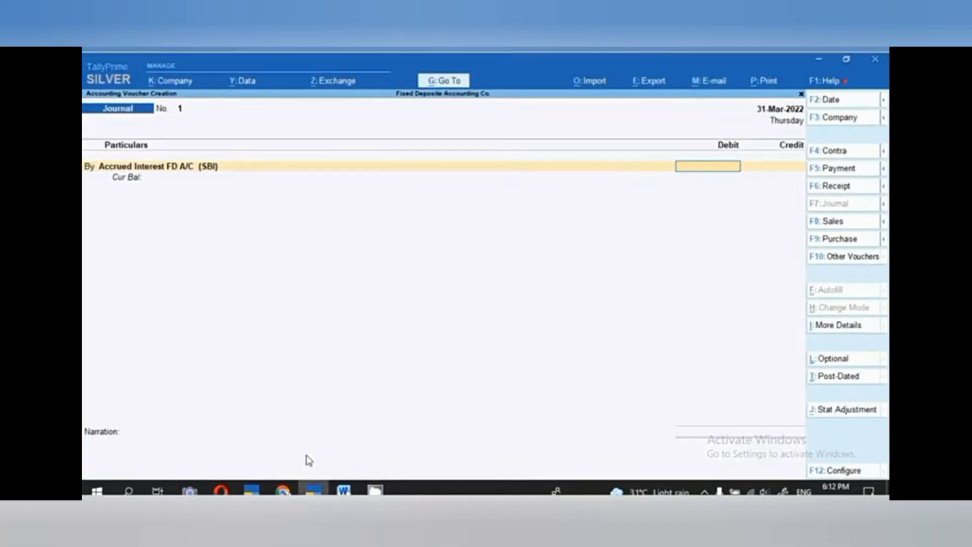
pyautogui.write('9000')
pyautogui.press('Return')
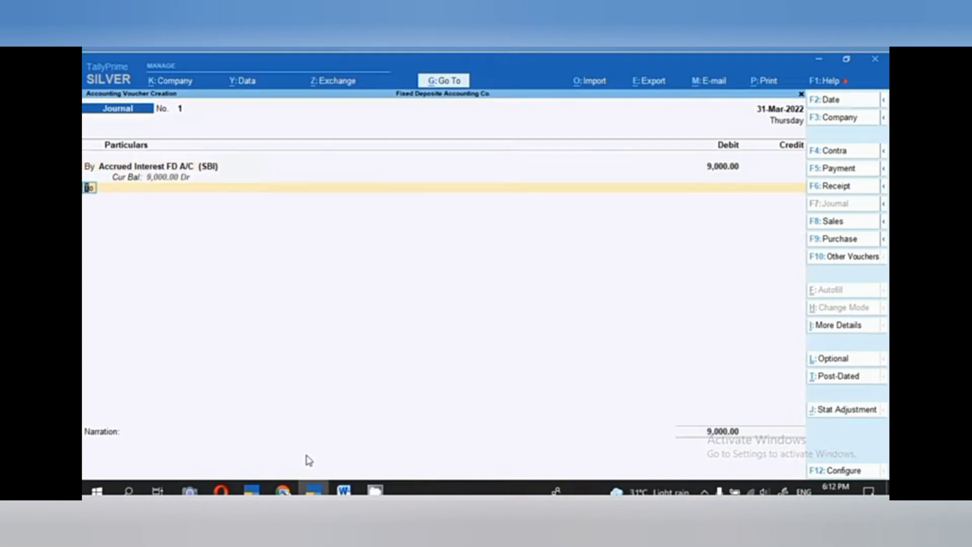
# Start a second debit line in the journal and create a new ledger for it named TDS receivable ON FD
pyautogui.press('b')
pyautogui.press('Return')
pyautogui.press('alt')
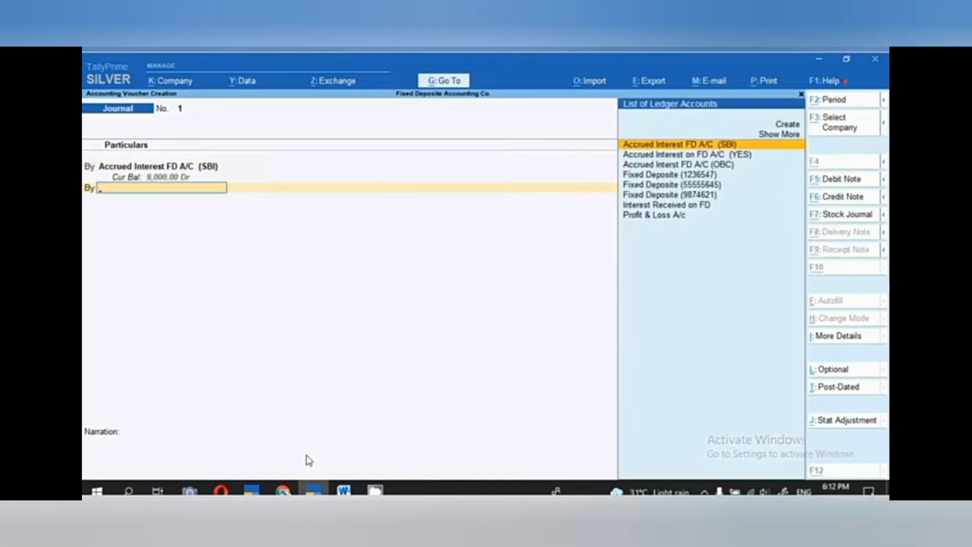
pyautogui.hotkey('alt', 'c')
pyautogui.write('TDS receivable')
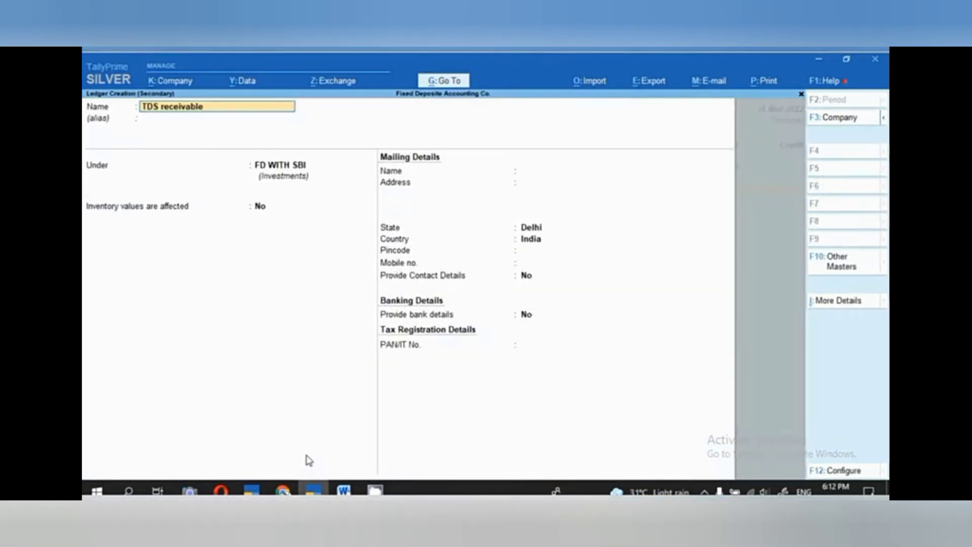
pyautogui.write(' ON FD')
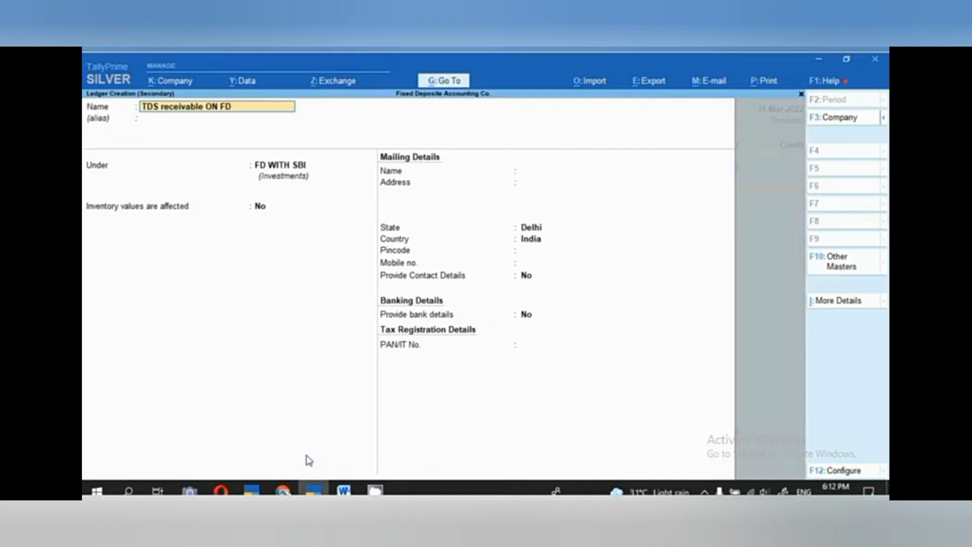
pyautogui.press('Return')
pyautogui.press('Return')
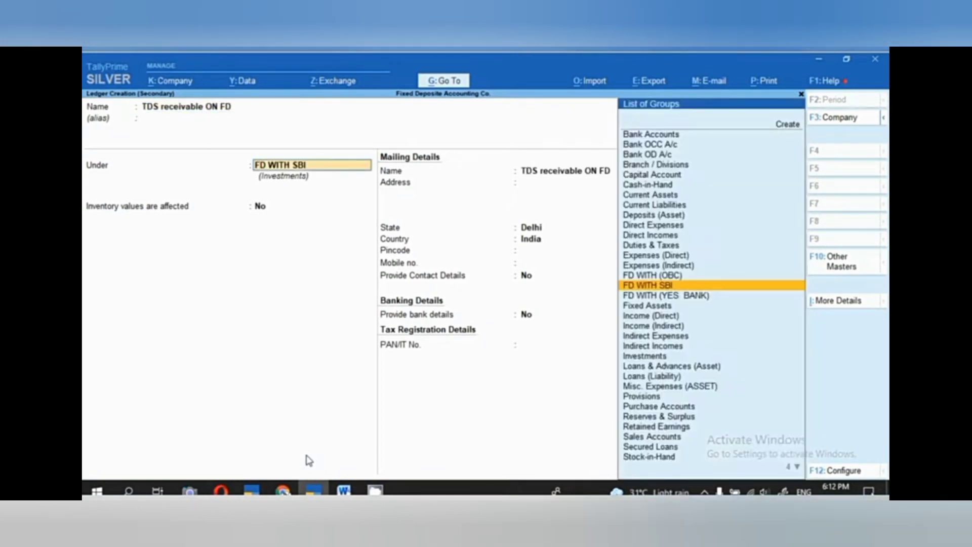
# Place the TDS receivable ON FD ledger under Current Assets, keep its remaining defaults, and save it
pyautogui.write('CU')
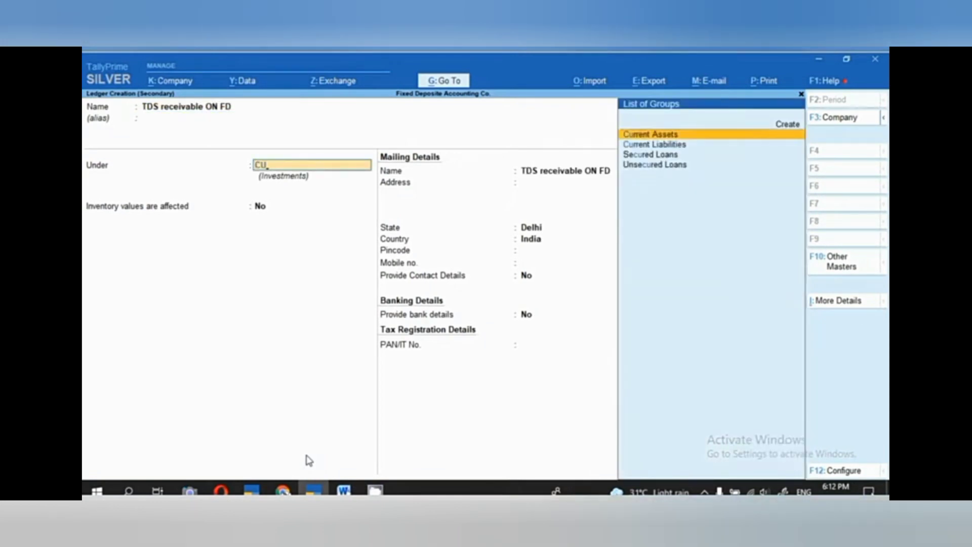
pyautogui.press('Return')
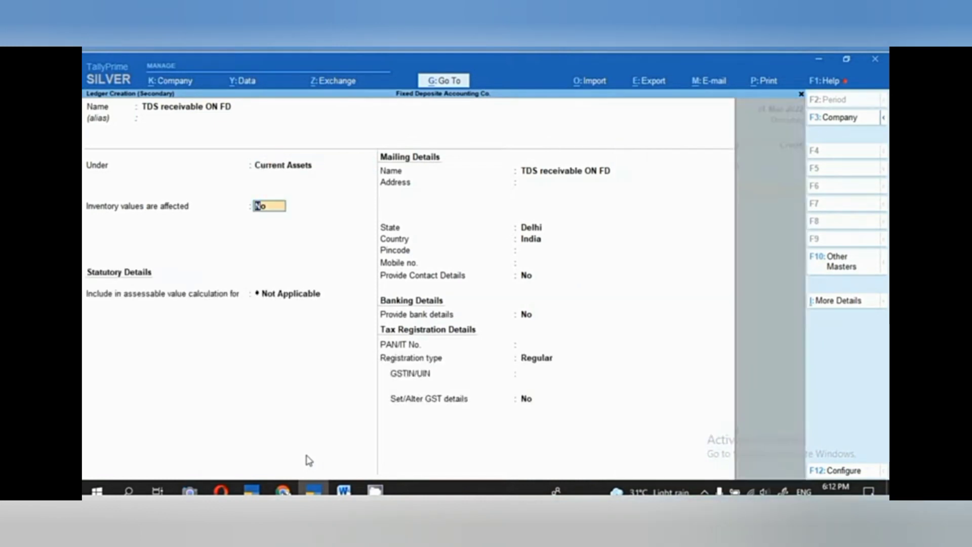
pyautogui.press('Return')
pyautogui.press('Return')
pyautogui.press('Return')
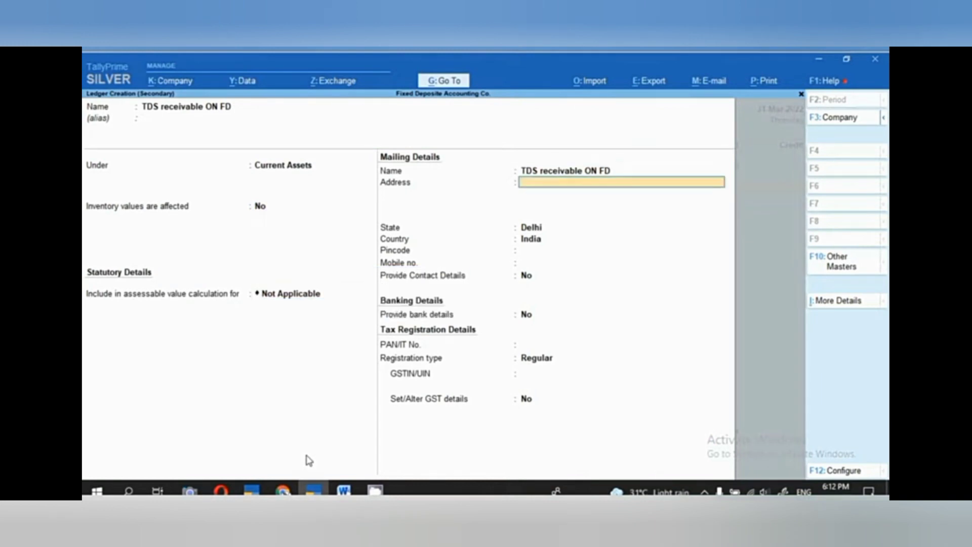
pyautogui.hotkey('ctrl', 'a')
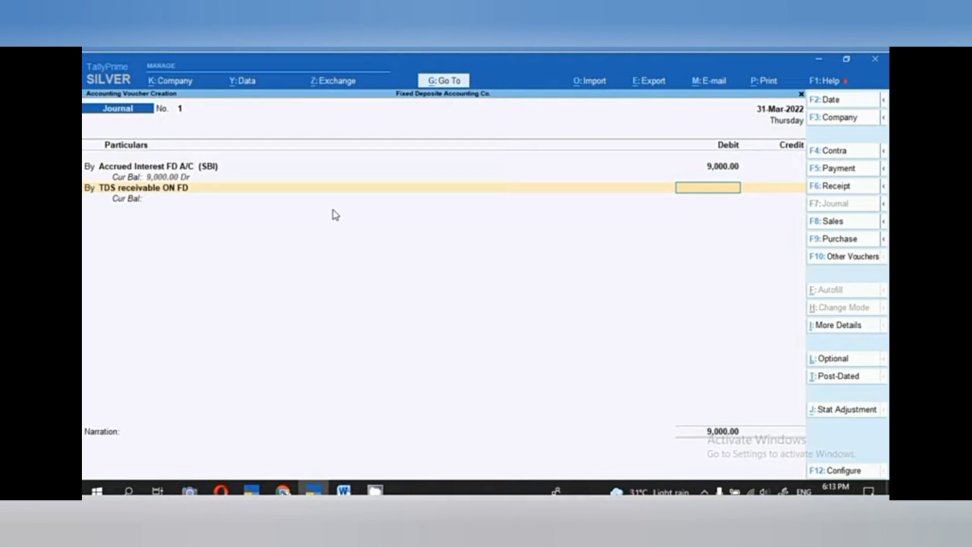
# Debit TDS receivable ON FD with 1,000, credit Interest Received on FD with 10,000, and save the journal voucher without a narration
pyautogui.write('1000')
pyautogui.press('Return')
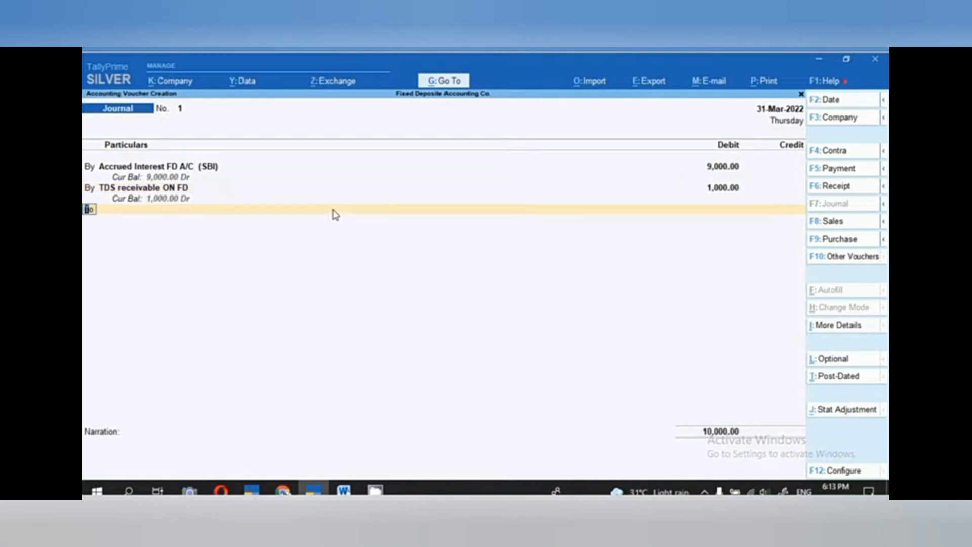
pyautogui.press('Return')
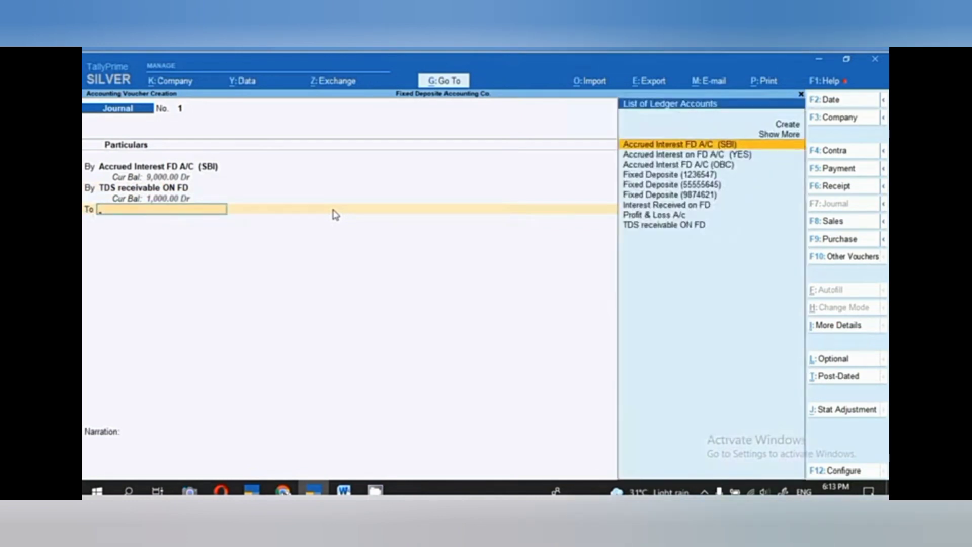
pyautogui.write('IN')
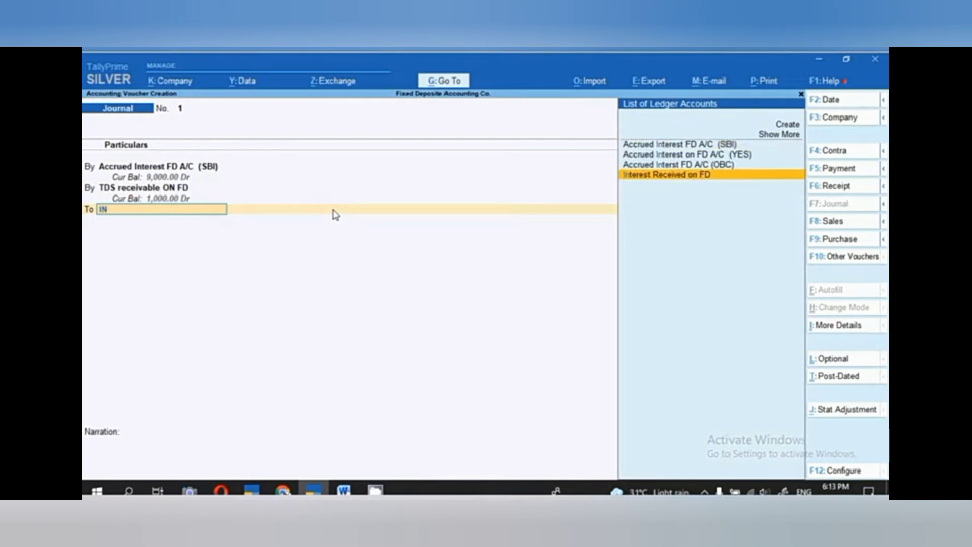
pyautogui.press('Return')
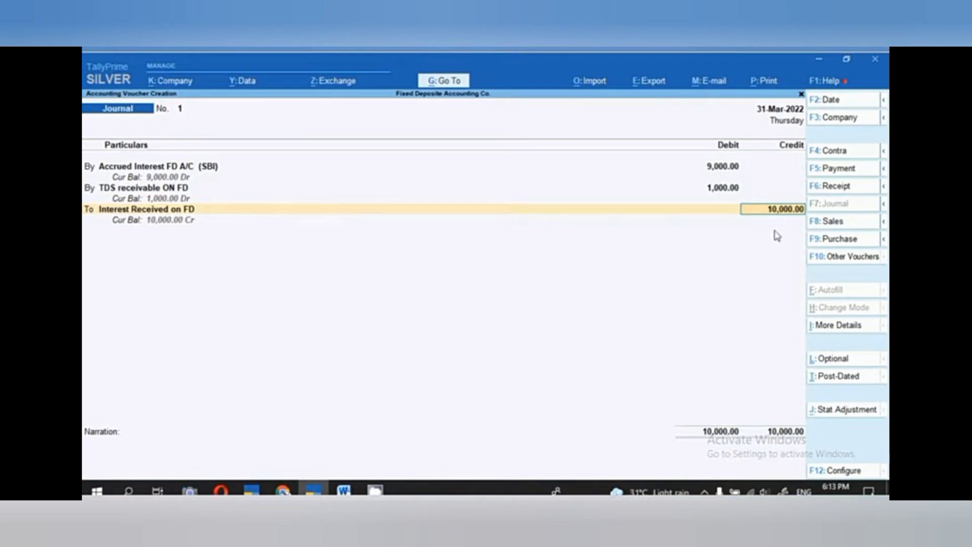
pyautogui.press('Return')
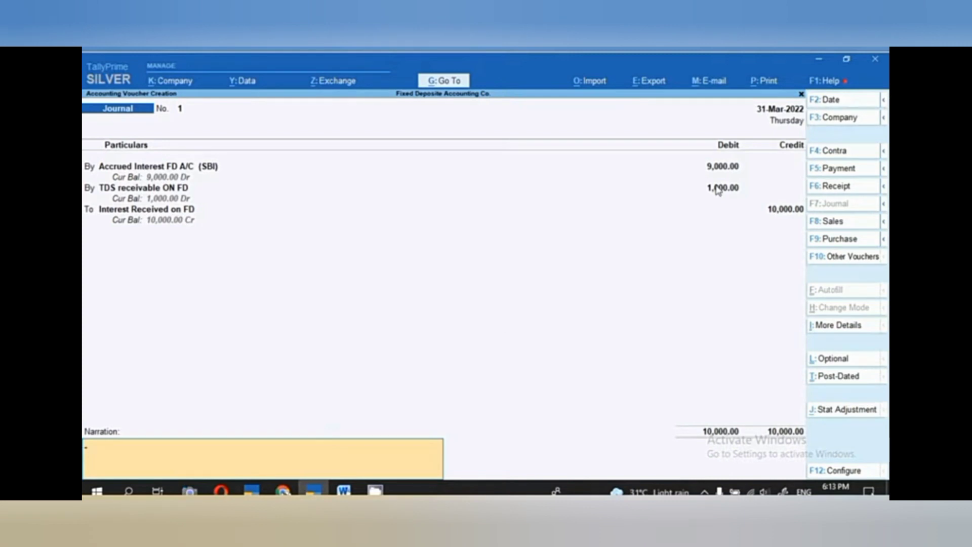
pyautogui.press('ctrl')
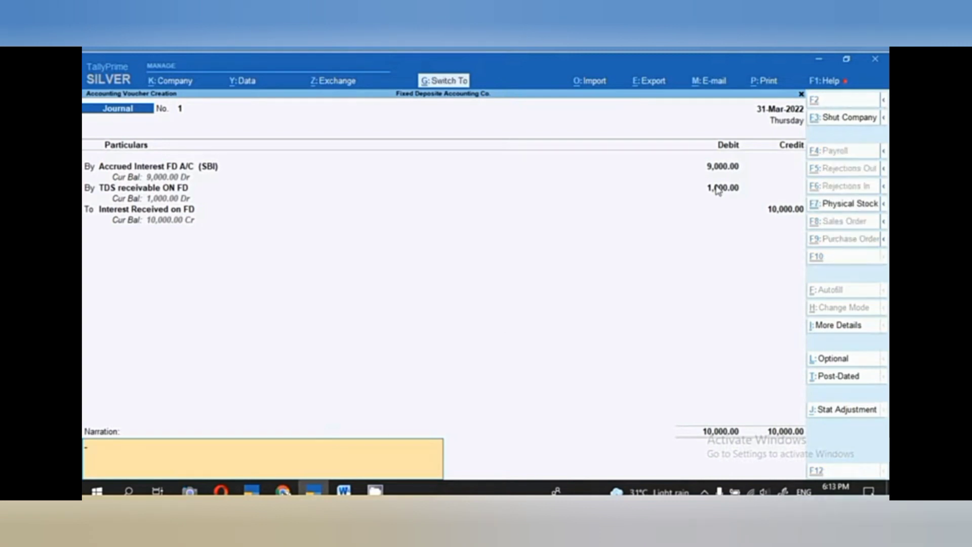
pyautogui.hotkey('ctrl', 'a')
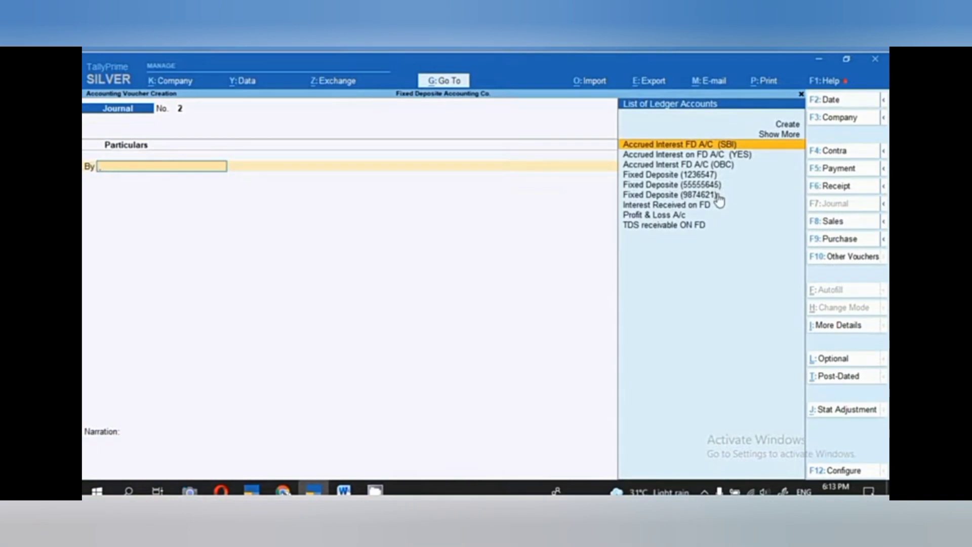
# Date the second journal voucher 31-3-2022 and debit Accrued Interst FD A/C (OBC) with 18,000
pyautogui.press('F2')
pyautogui.write('31.3.22')
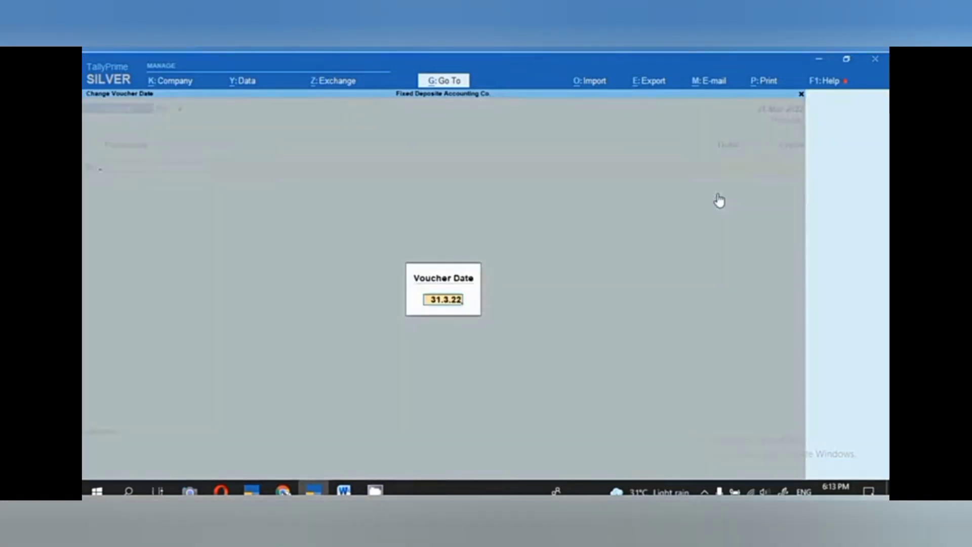
pyautogui.press('Return')
pyautogui.press('Down')
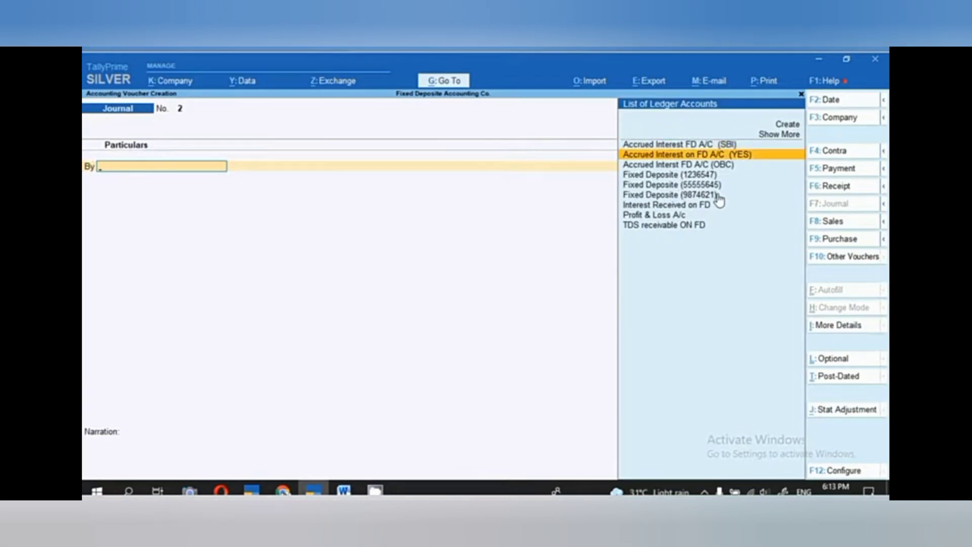
pyautogui.press('Down')
pyautogui.press('Return')
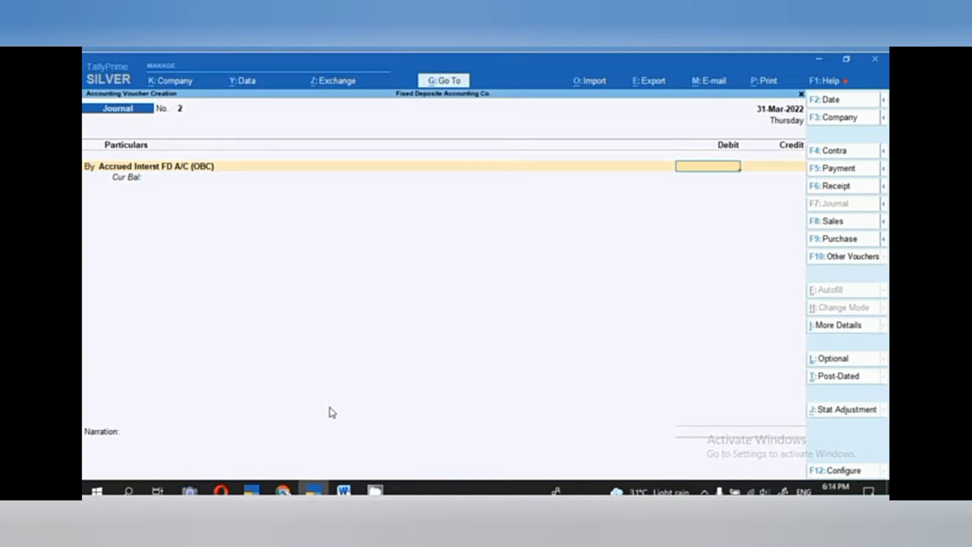
pyautogui.write('18,')
pyautogui.write('000')
pyautogui.press('Return')
# Add a second debit line to the OBC journal for TDS receivable ON FD with 2,000
pyautogui.write('b')
pyautogui.press('Return')
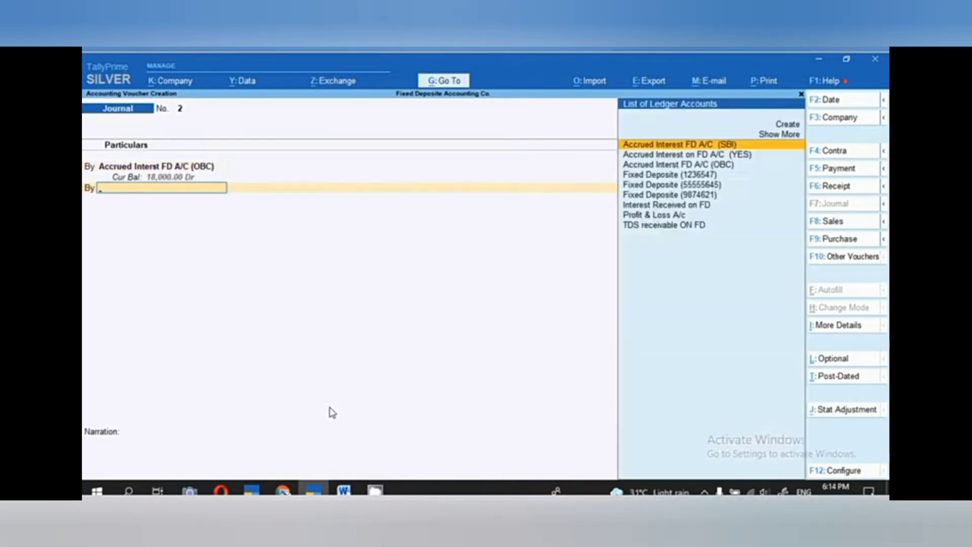
pyautogui.press('Down')
pyautogui.press('Down')
pyautogui.press('Down')
pyautogui.press('Down')
pyautogui.press('Down')
pyautogui.press('Down')
pyautogui.press('Down')
pyautogui.press('Down')
pyautogui.press('Return')
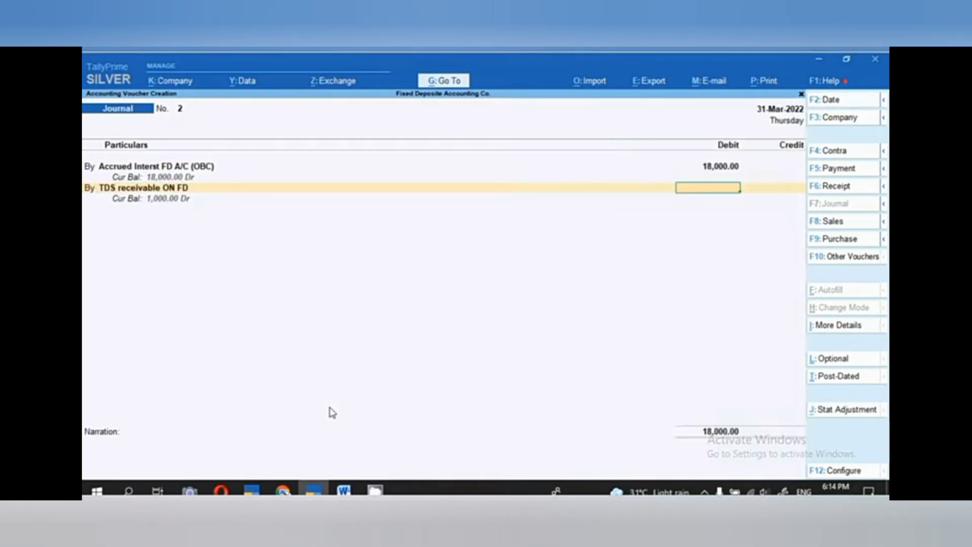
pyautogui.write('2000')
pyautogui.press('Return')
# Credit Interest Received on FD with 20,000 and save the OBC journal voucher
pyautogui.press('t')
pyautogui.press('Return')
pyautogui.write('in')
pyautogui.press('Return')
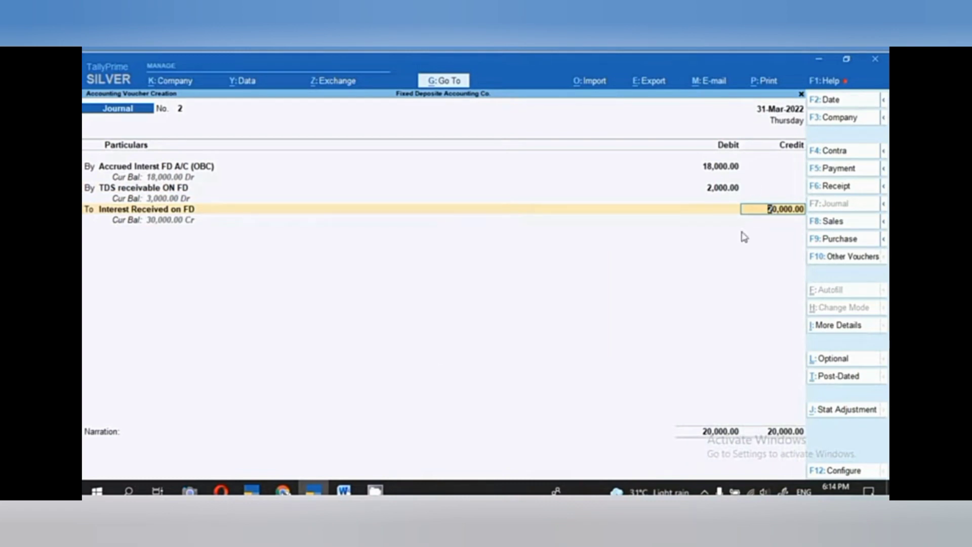
pyautogui.press('ctrl')
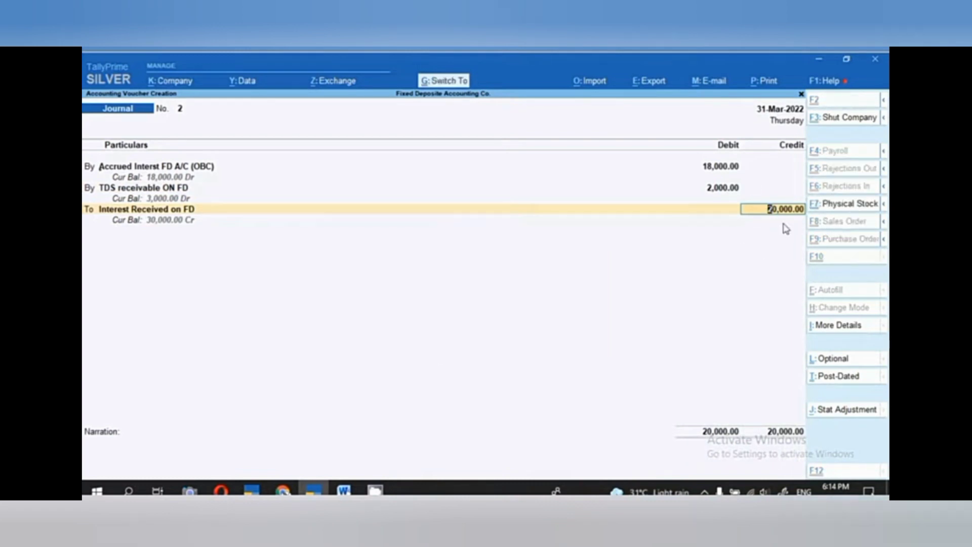
pyautogui.hotkey('ctrl', 'a')
# Date the third journal voucher 31-3-2022 and debit Accrued Interest on FD A/C (YES) with 27,000
pyautogui.press('F2')
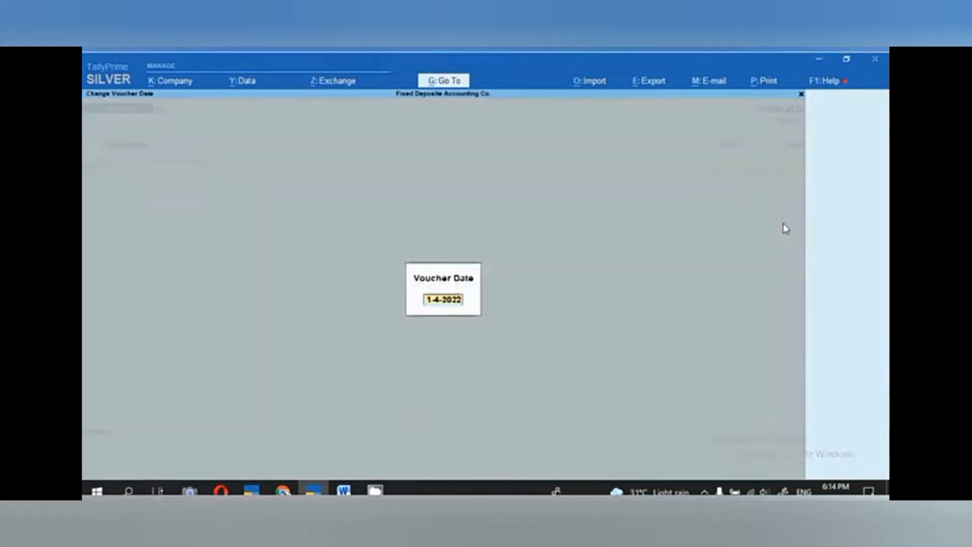
pyautogui.write('31.3.22')
pyautogui.press('Return')
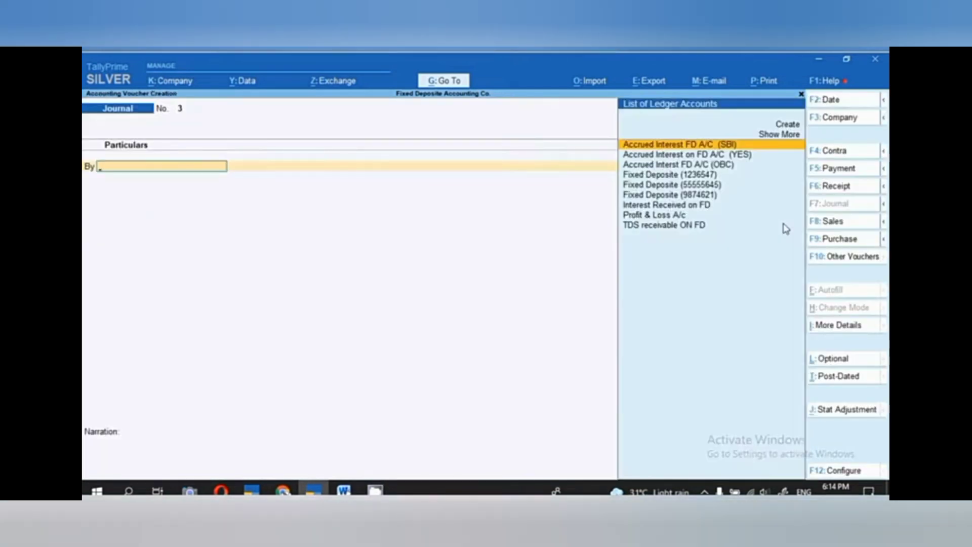
pyautogui.press('Down')
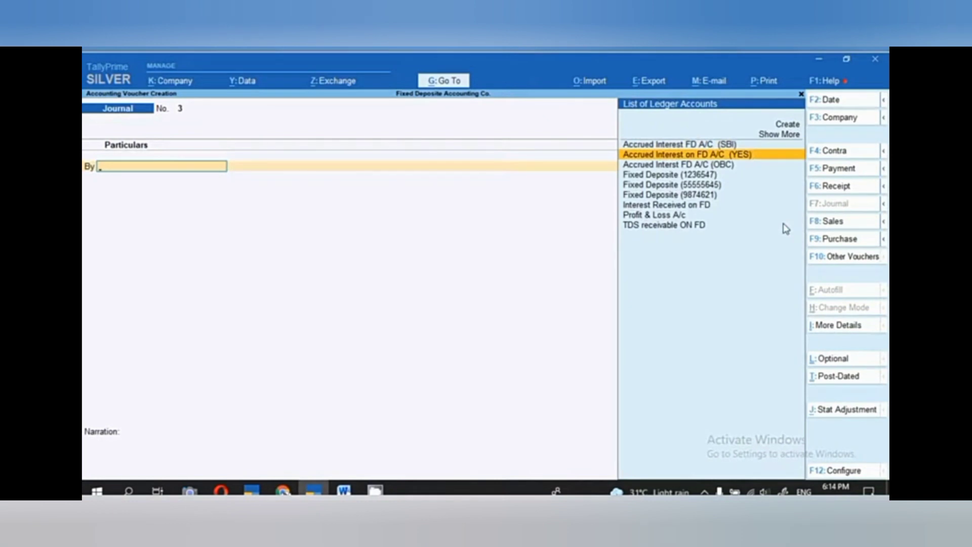
pyautogui.press('Return')
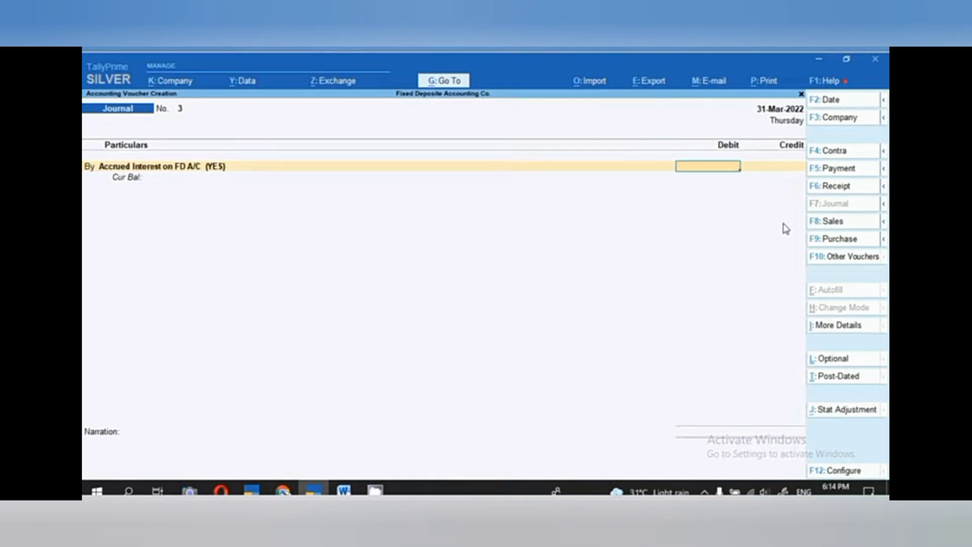
pyautogui.write('27000')
pyautogui.press('Return')
# Add a second debit line to the YES Bank journal for TDS receivable ON FD with 3,000
pyautogui.write('b')
pyautogui.press('Return')
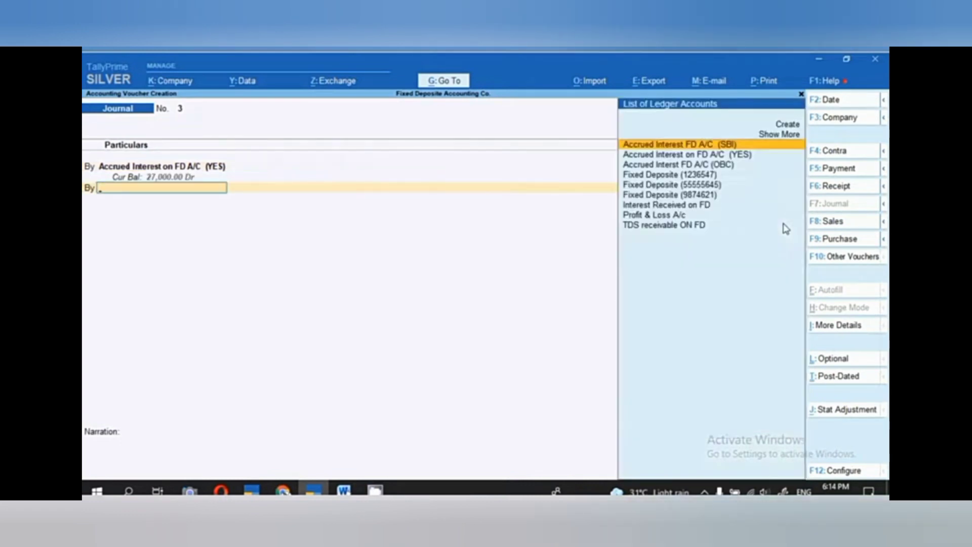
pyautogui.press('Down')
pyautogui.press('Down')
pyautogui.press('Down')
pyautogui.press('Down')
pyautogui.press('Down')
pyautogui.press('Down')
pyautogui.press('Down')
pyautogui.press('Down')
pyautogui.press('Return')
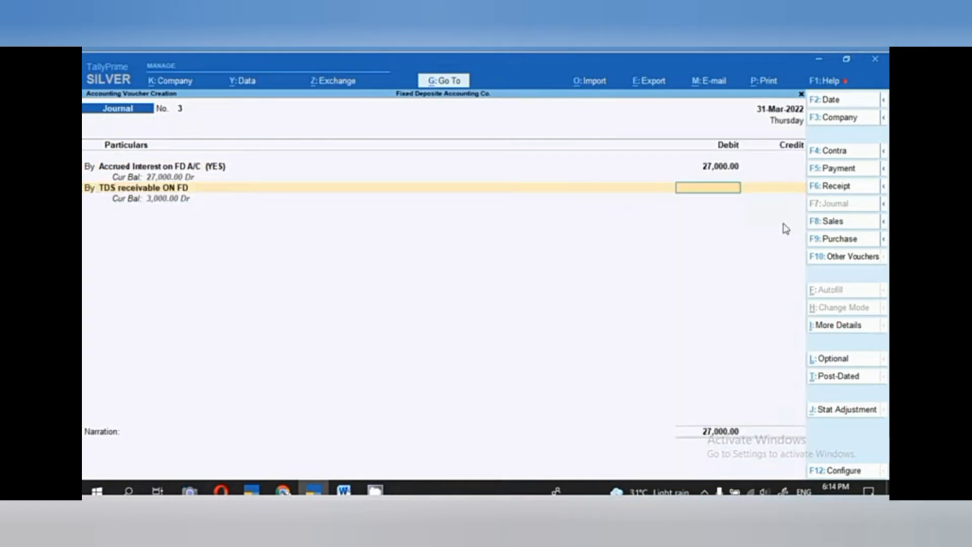
pyautogui.write('3000')
pyautogui.press('Return')
# Credit Interest Received on FD with 30,000 and save the YES Bank journal voucher
pyautogui.press('Return')
pyautogui.write('IN')
pyautogui.press('Return')
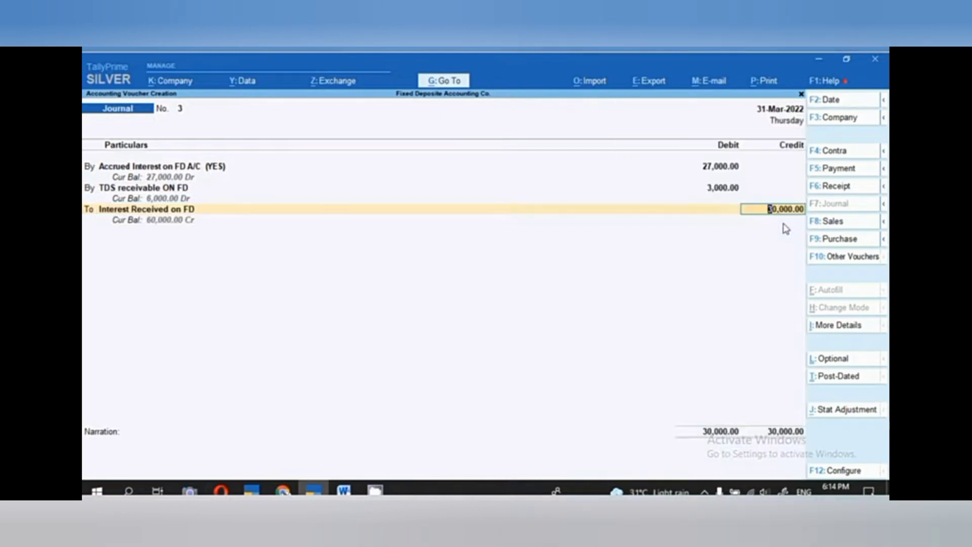
pyautogui.hotkey('ctrl', 'a')
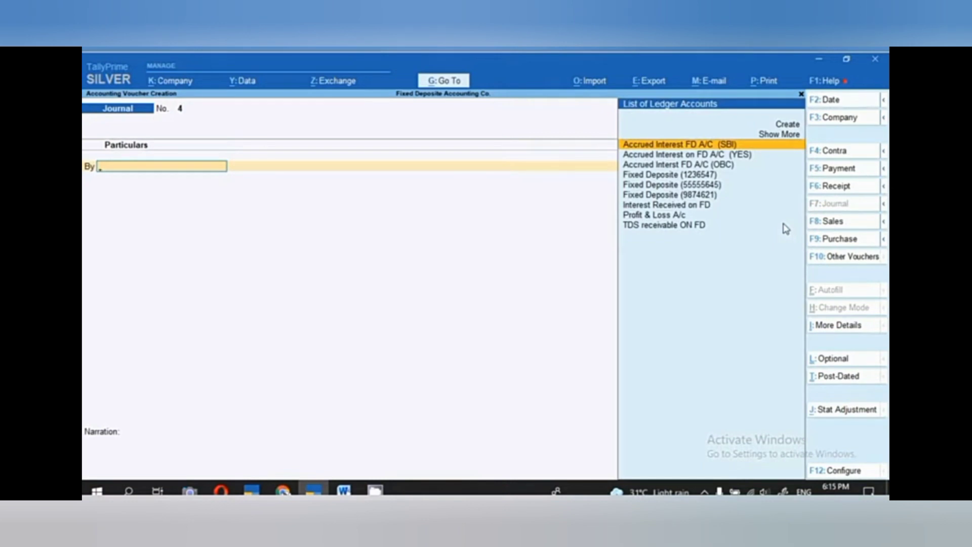
# Open the Balance Sheet and expand Investments to show its bank-wise FD groups
pyautogui.click(459, 85)
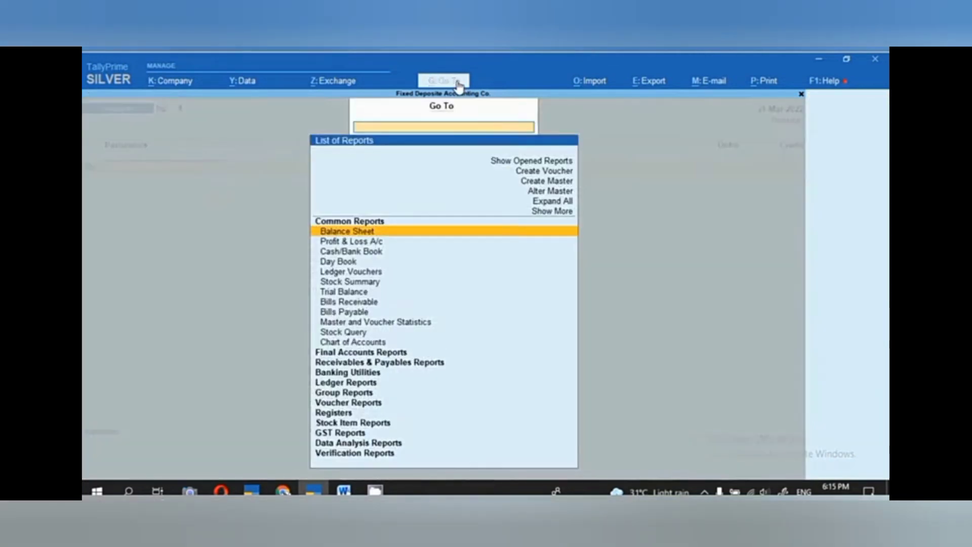
pyautogui.press('Return')
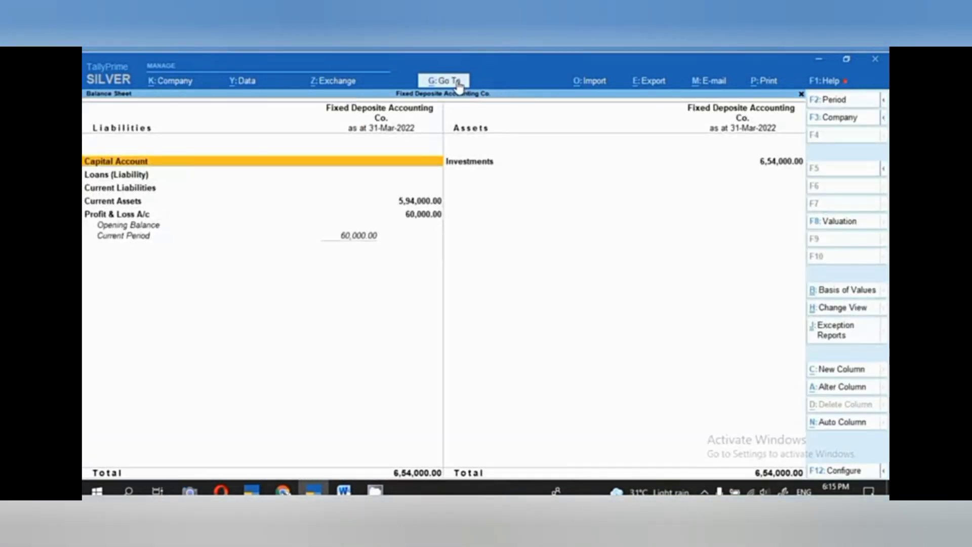
pyautogui.press('Right')
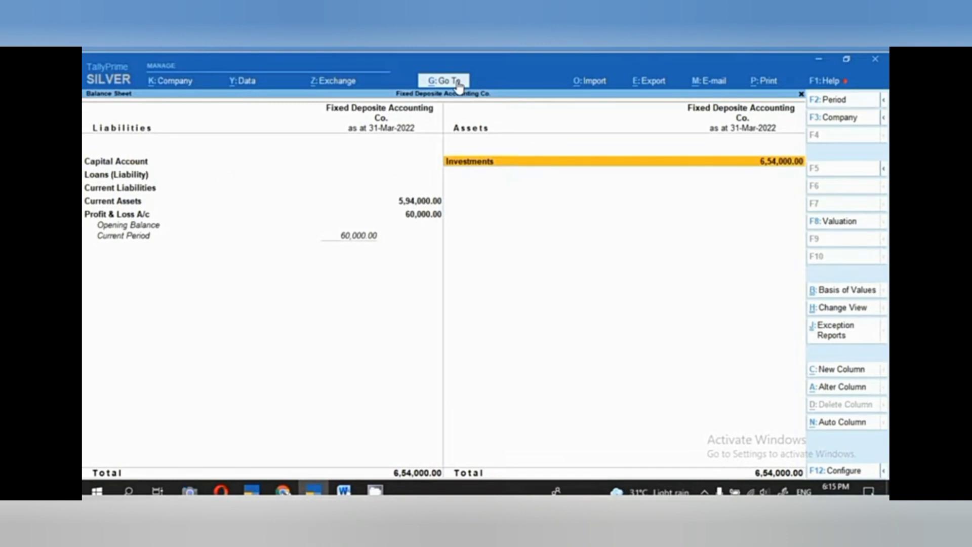
pyautogui.hotkey('shift', 'Return')
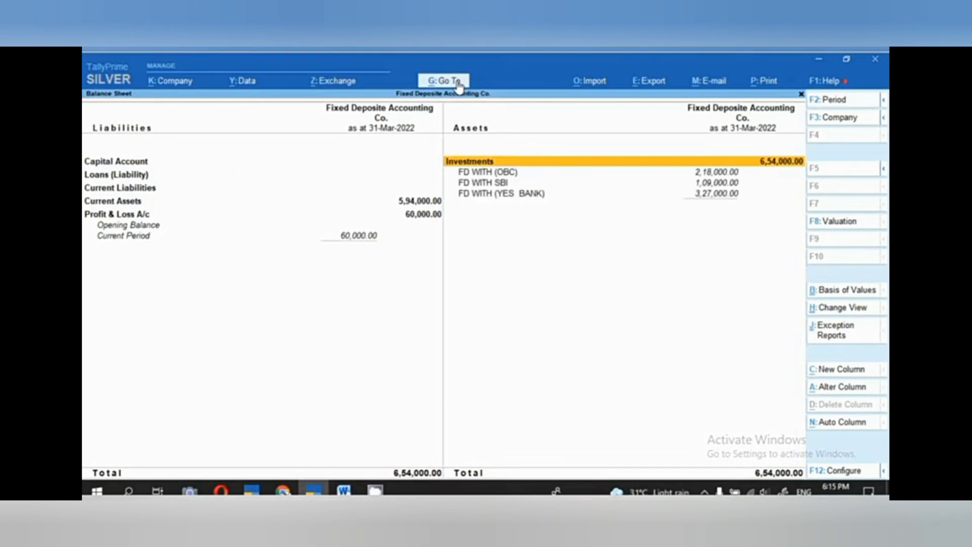
# Examine the accrued interest and fixed deposit balances in the FD WITH (OBC) group summary, and return to the Balance Sheet
pyautogui.press('Down')
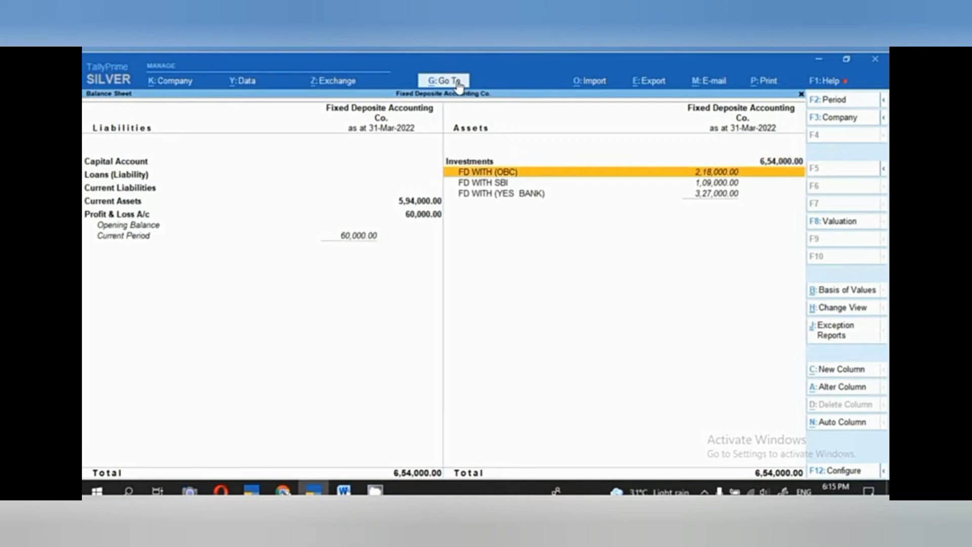
pyautogui.press('Return')
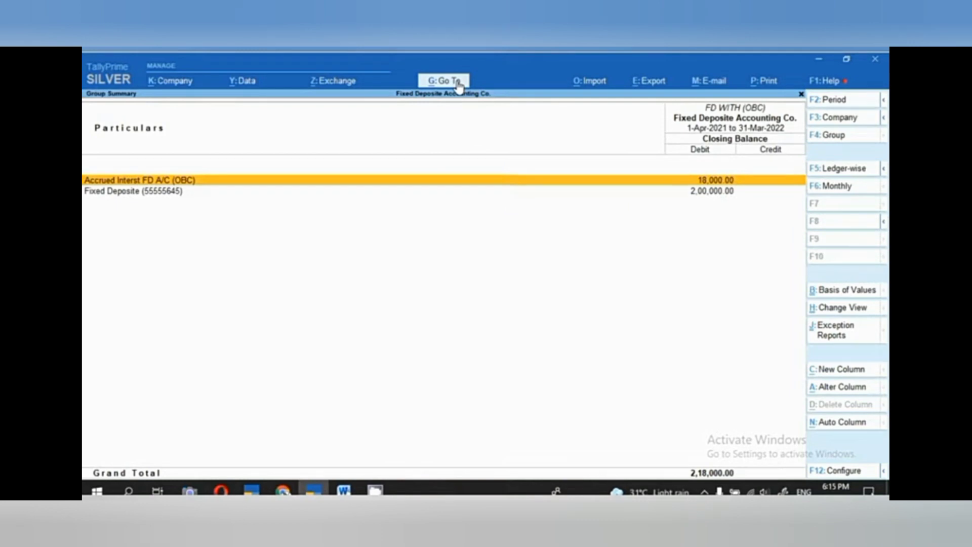
pyautogui.press('Down')
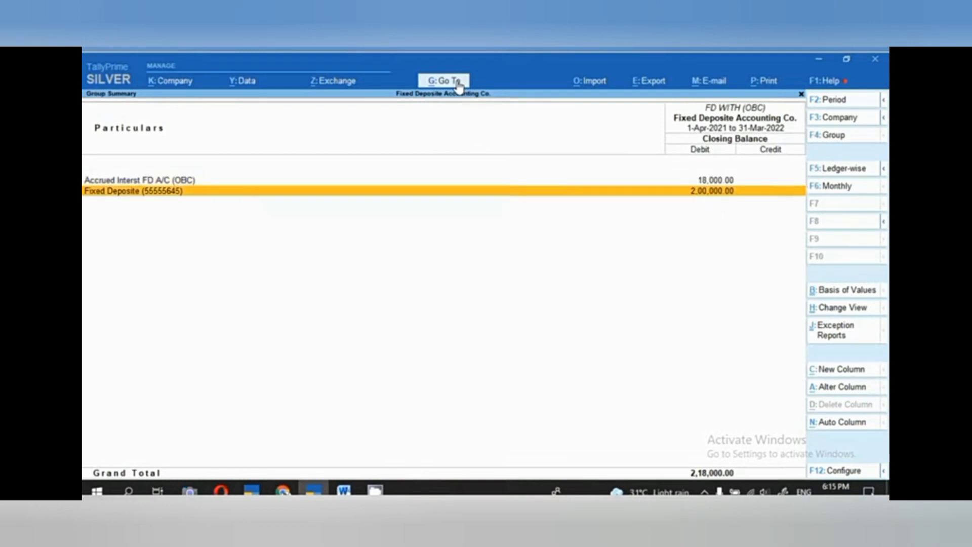
pyautogui.press('Return')
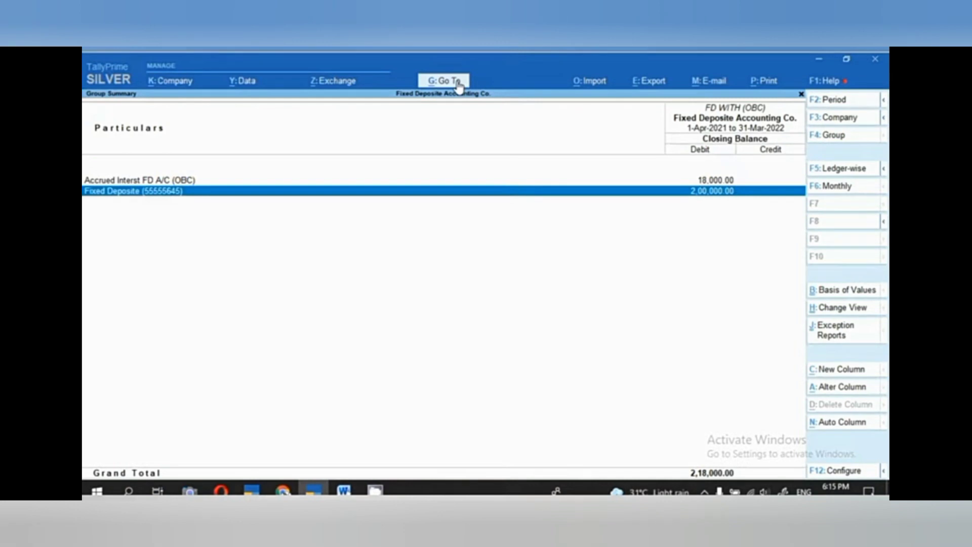
pyautogui.press('Up')
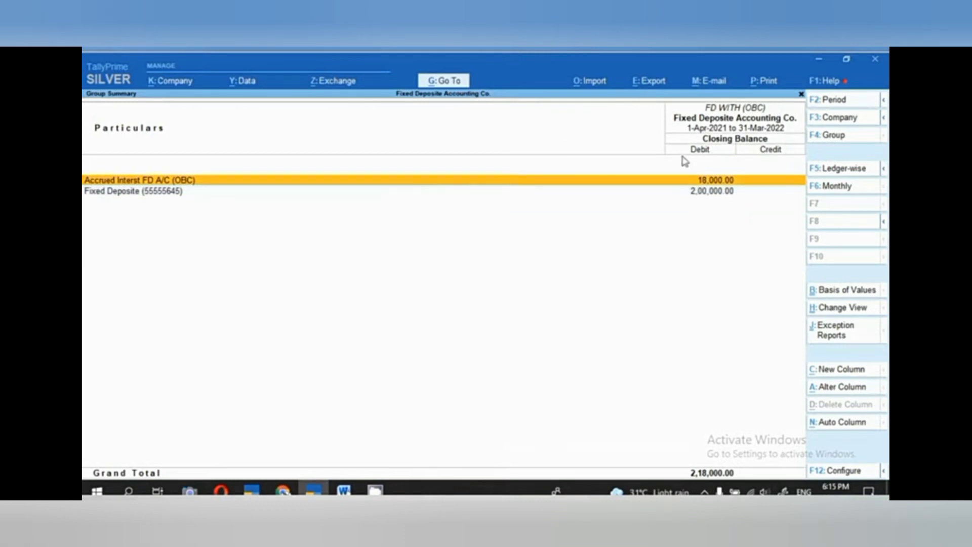
pyautogui.press('Escape')
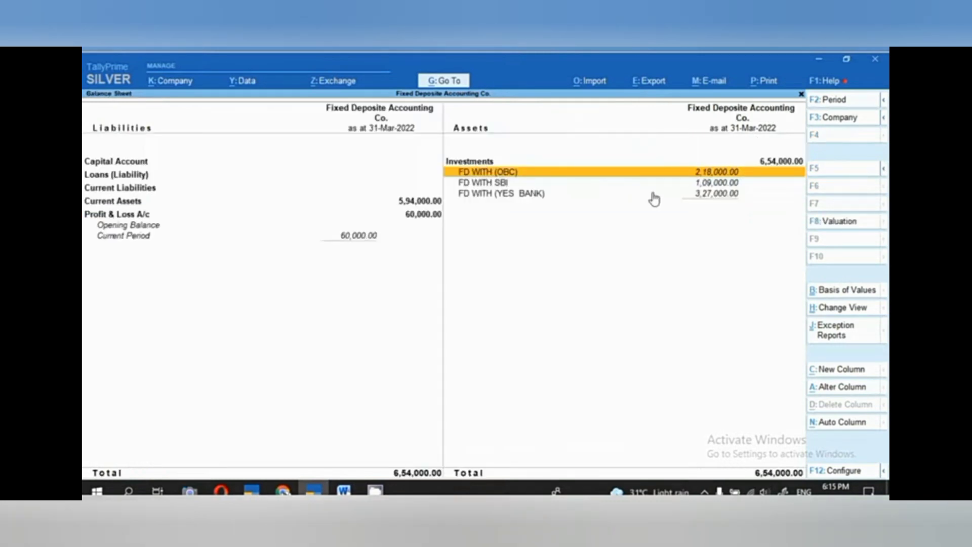
# Check the FD WITH SBI balance and open the FD WITH (YES BANK) group summary
pyautogui.click(708, 186)
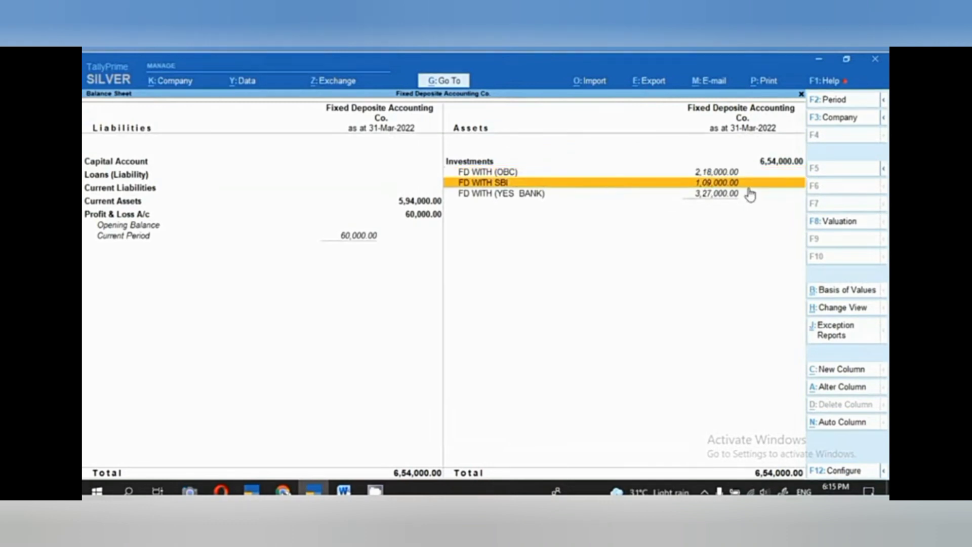
pyautogui.click(724, 196)
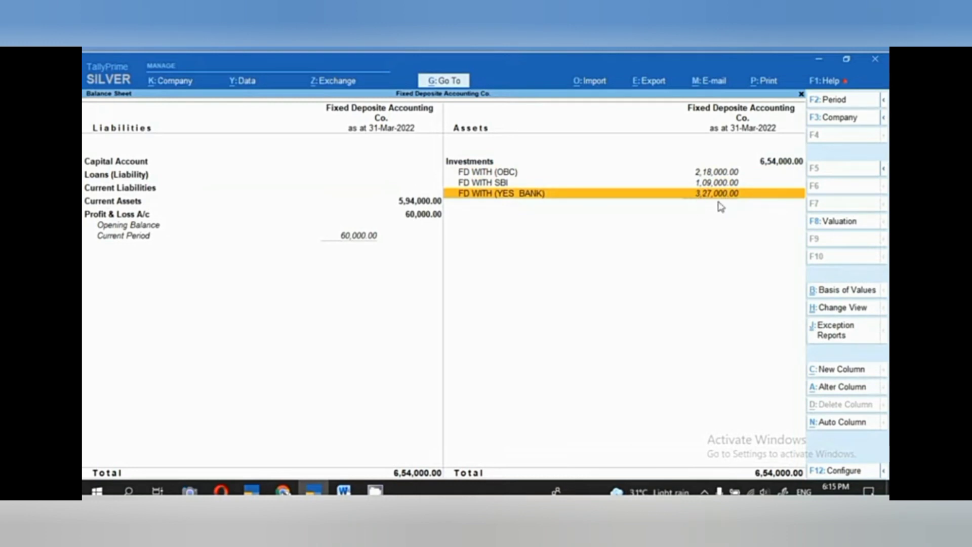
pyautogui.press('Return')
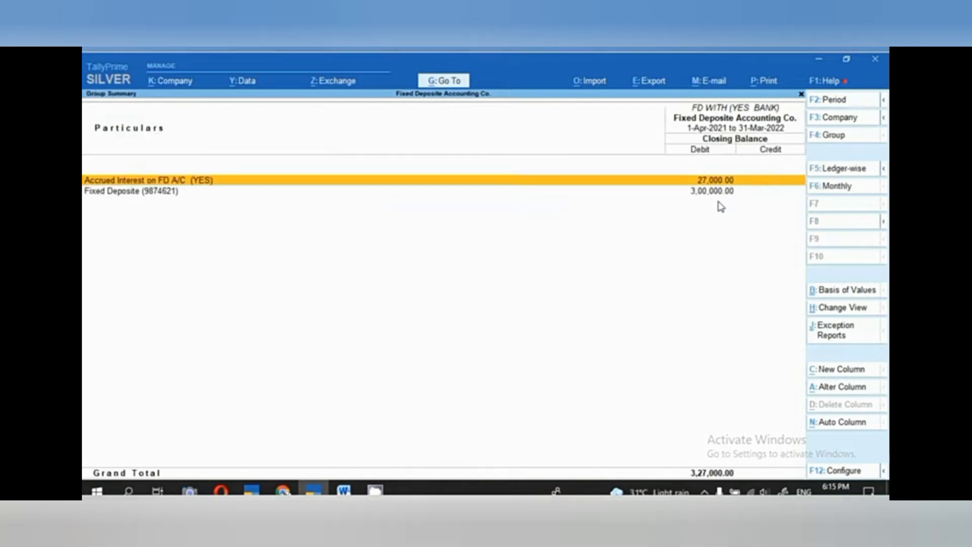
# Examine the accrued interest and fixed deposit lines in the YES BANK group summary, and return to the Balance Sheet
pyautogui.press('Down')
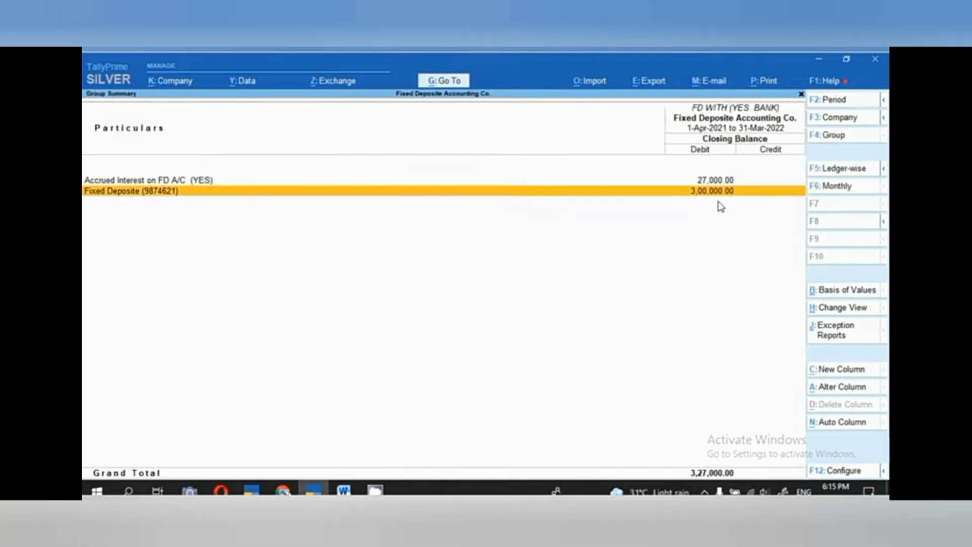
pyautogui.press('Return')
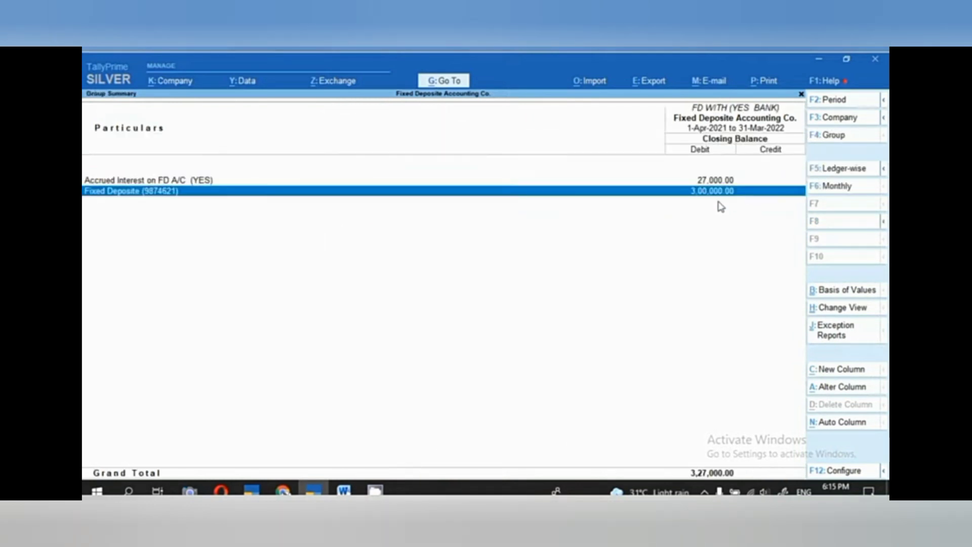
pyautogui.press('Up')
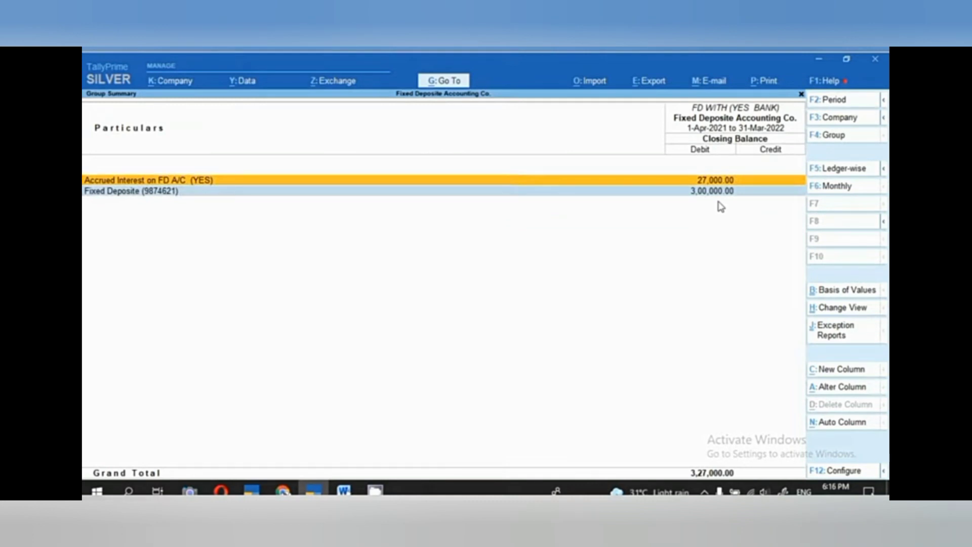
pyautogui.press('Return')
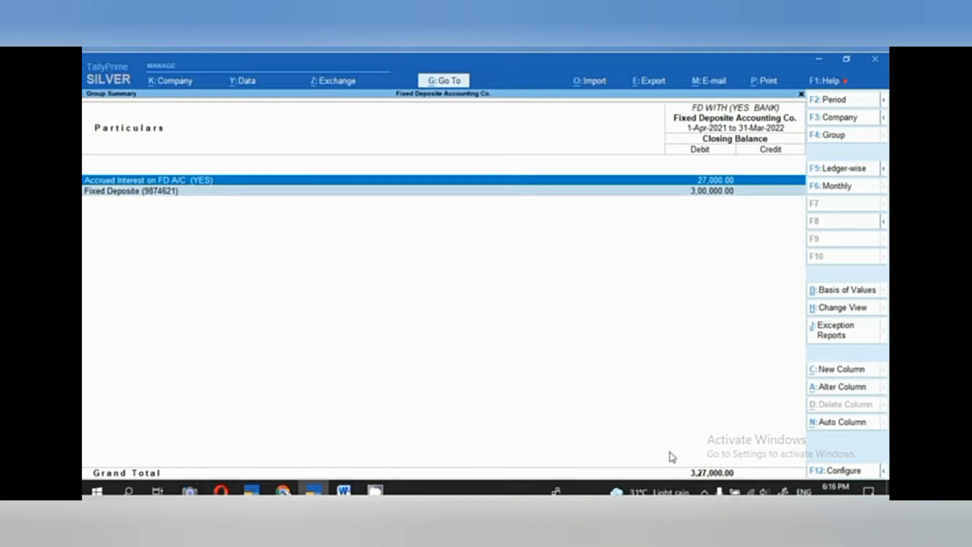
pyautogui.hotkey('ctrl', 'space')
pyautogui.press('Escape')
# Open the FD WITH SBI group summary, examine its accrued interest and fixed deposit lines, and return to the Balance Sheet
pyautogui.press('Up')
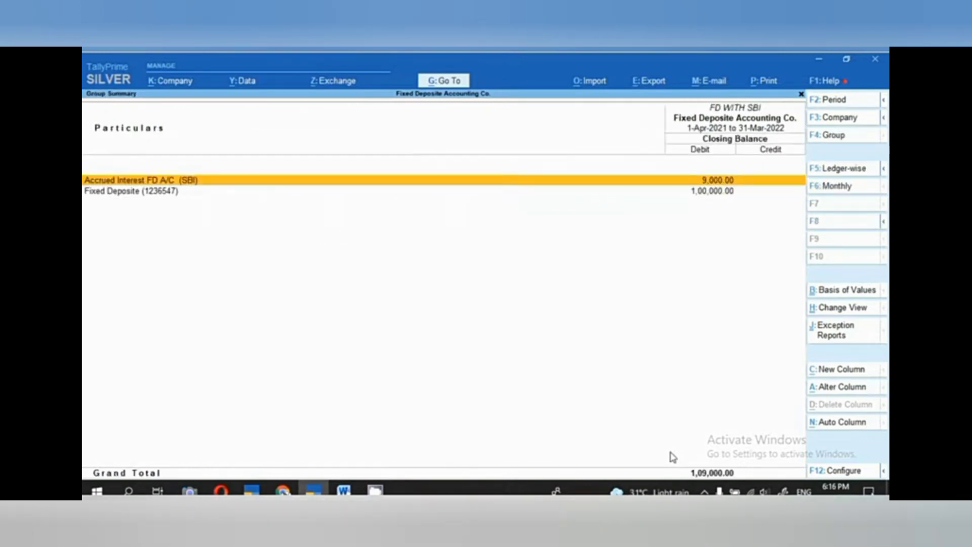
pyautogui.press('Down')
pyautogui.press('space')
pyautogui.press('Up')
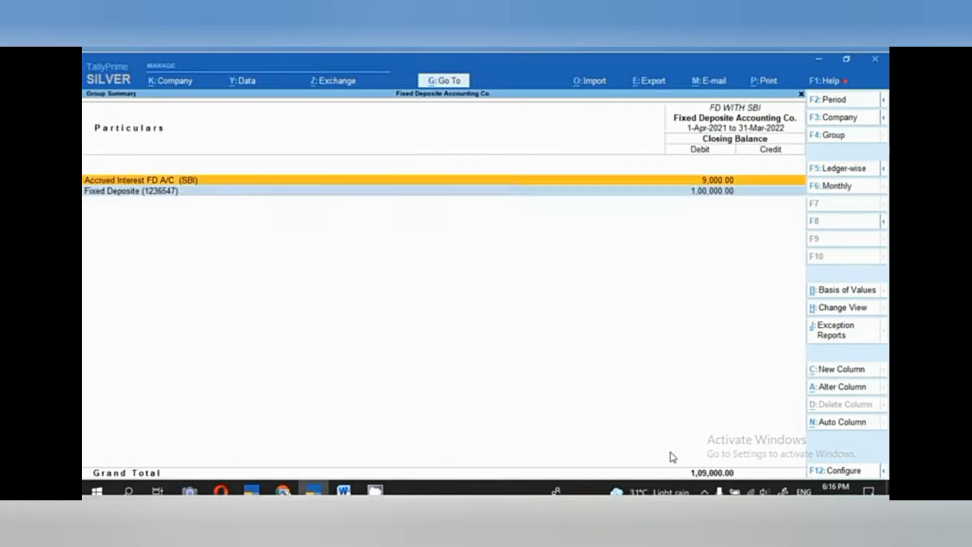
pyautogui.press('space')
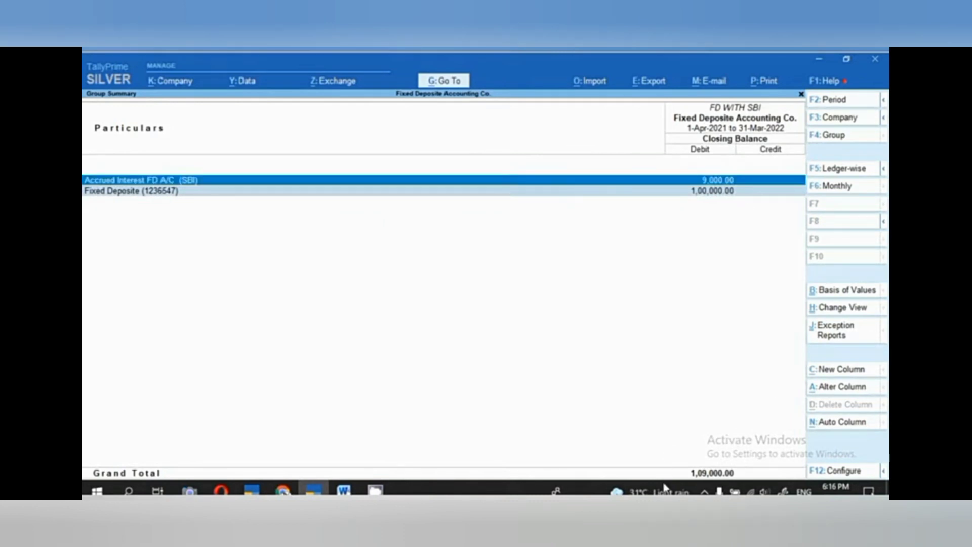
pyautogui.press('space')
pyautogui.press('Escape')
# Review the ledger balances in the FD WITH (OBC) group summary again and close the Balance Sheet
pyautogui.press('Up')
pyautogui.press('Return')
pyautogui.press('Down')
pyautogui.press('space')
pyautogui.press('Up')
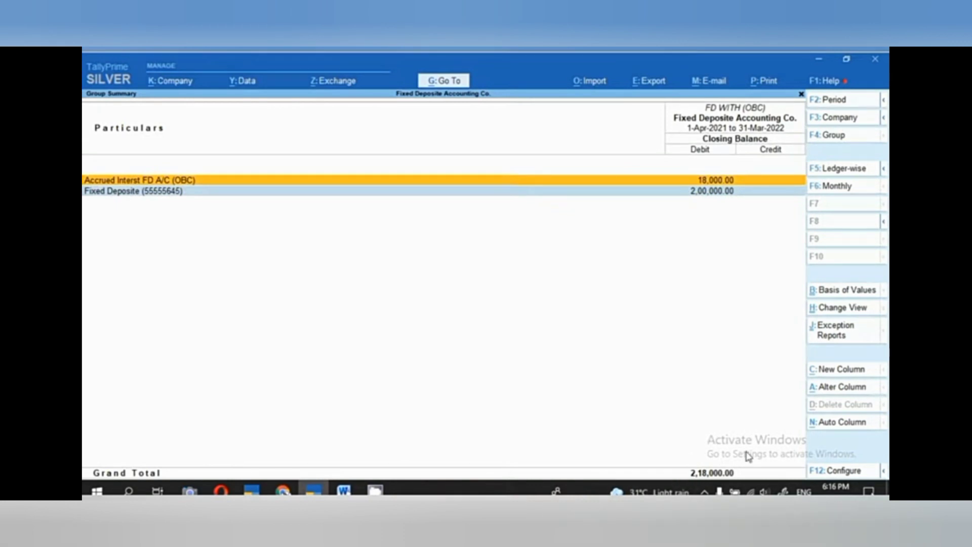
pyautogui.press('Escape')
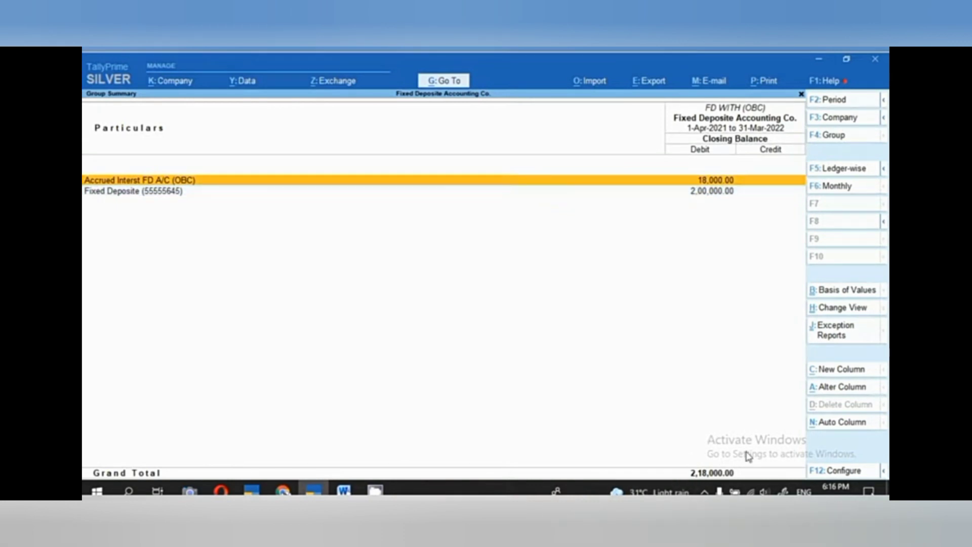
pyautogui.press('Escape')
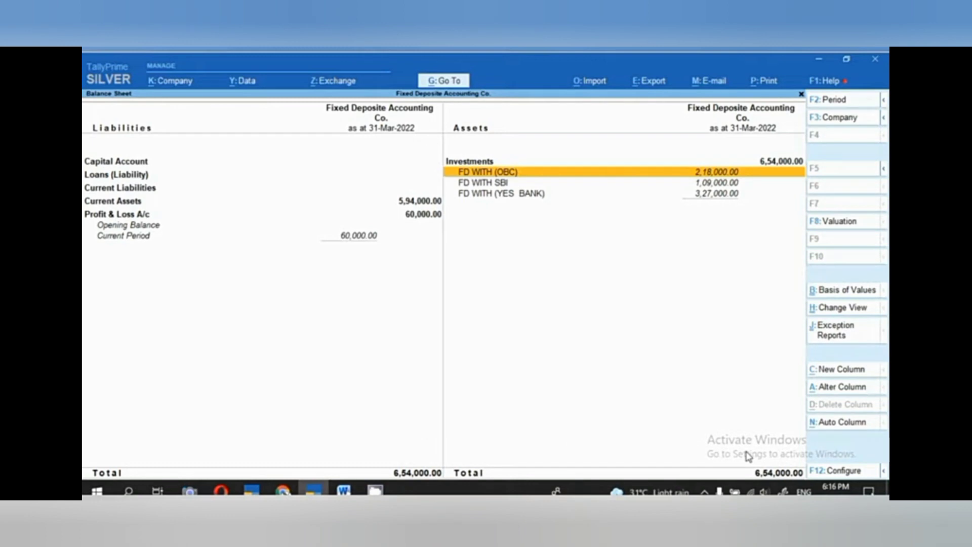
pyautogui.press('Escape')
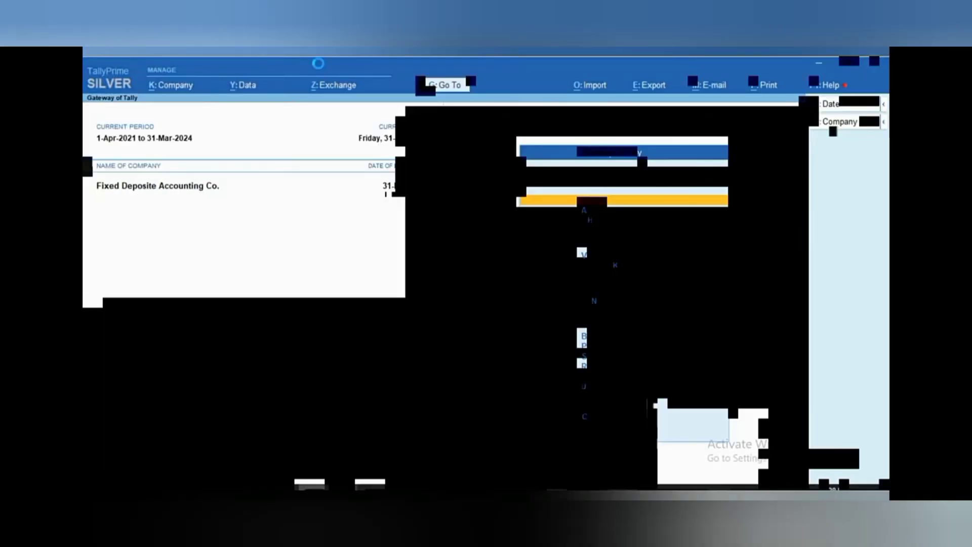
# Start a receipt voucher dated 31-Mar-2022
pyautogui.press('v')
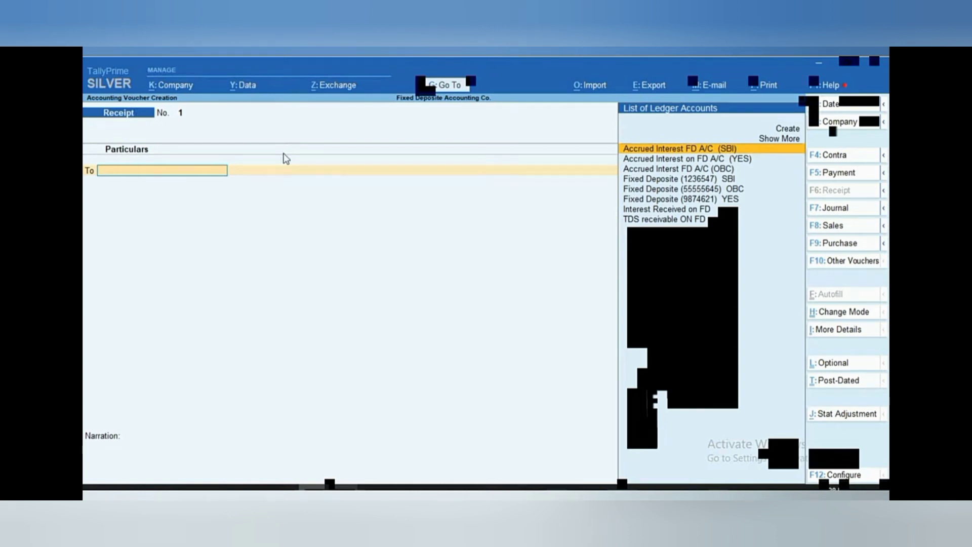
pyautogui.press('F2')
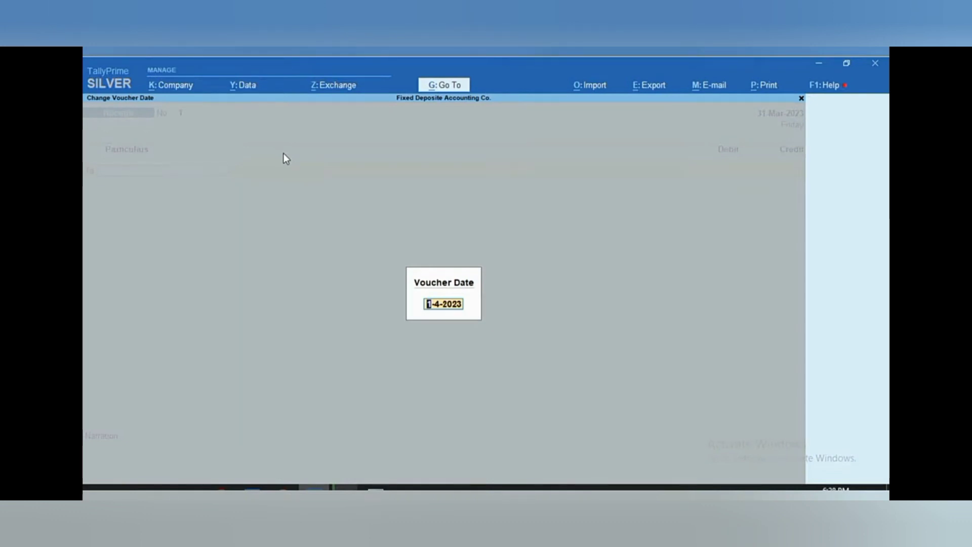
pyautogui.write('31.3.23')
pyautogui.press('Return')
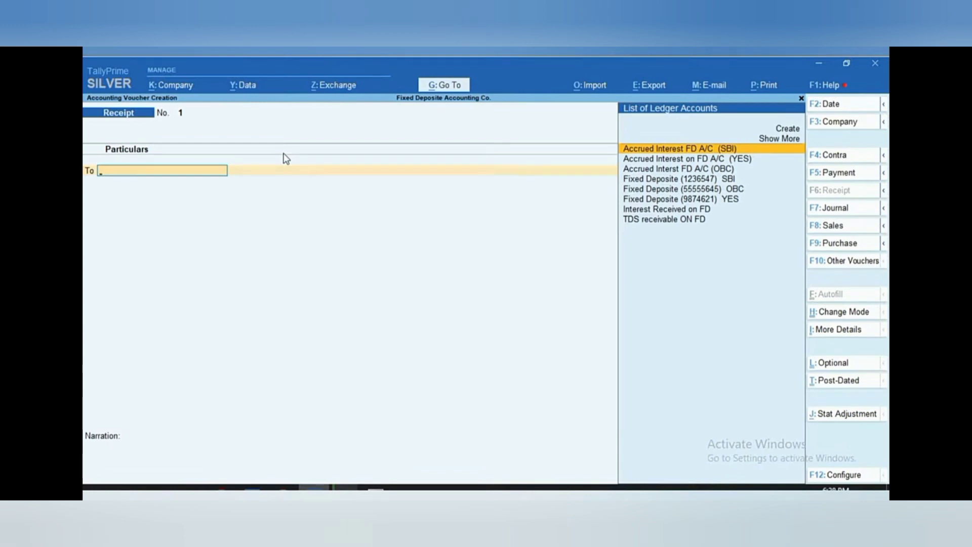
# Credit the SBI Fixed Deposit ledger with 1,00,000 in the receipt voucher
pyautogui.press('Down')
pyautogui.press('Down')
pyautogui.press('Down')
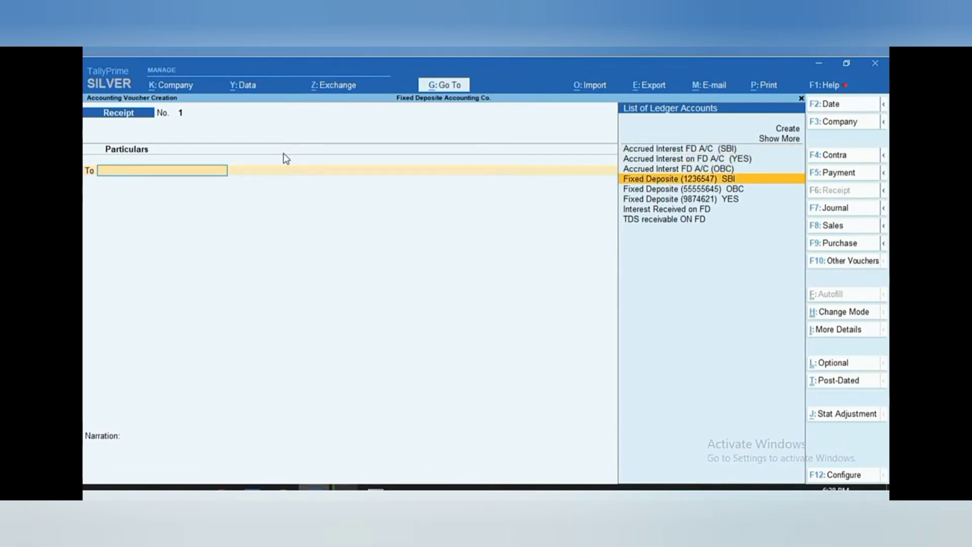
pyautogui.press('Return')
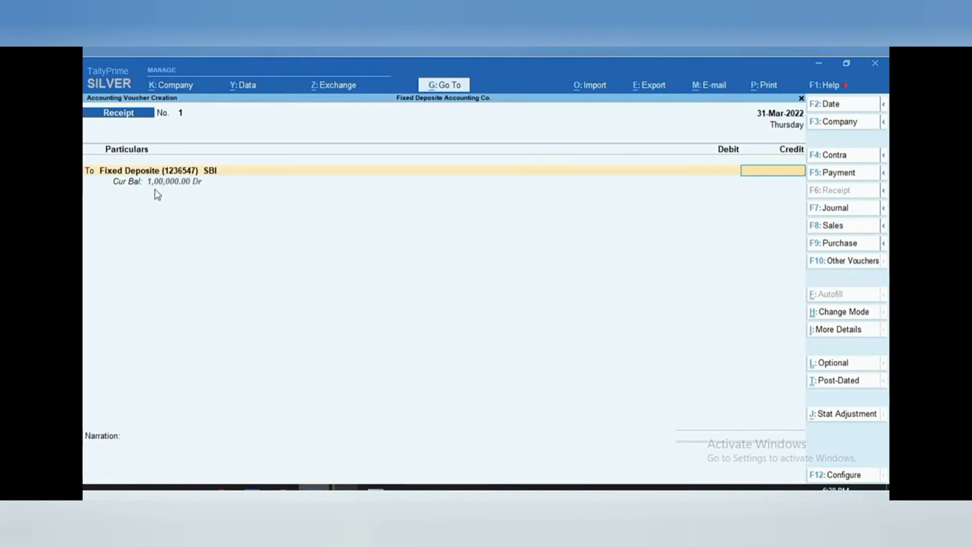
pyautogui.write('00000')
pyautogui.press('Return')
# Credit Accrued Interest FD A/C (SBI) with 9,000 as the second line of the receipt voucher
pyautogui.press('t')
pyautogui.press('Return')
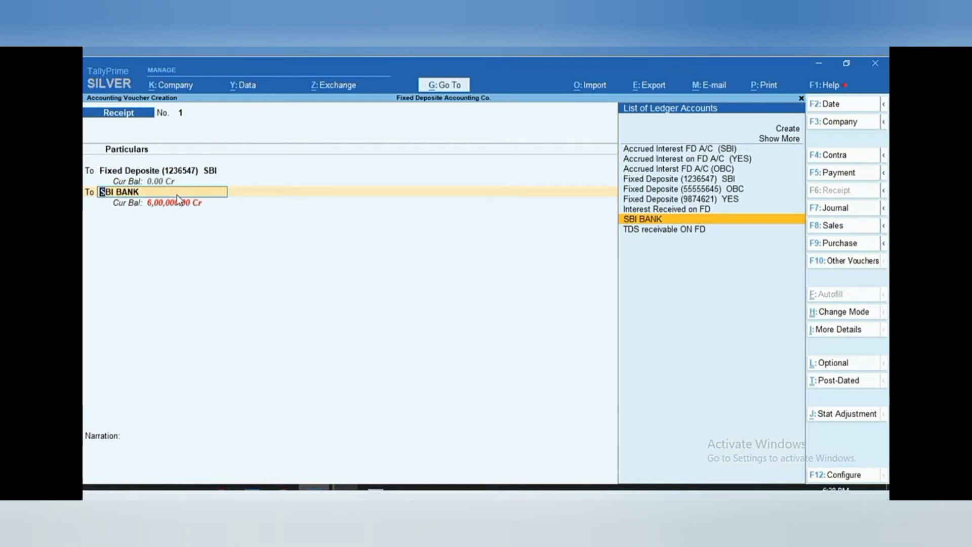
pyautogui.press('Up')
pyautogui.press('Up')
pyautogui.press('Up')
pyautogui.press('Up')
pyautogui.press('Up')
pyautogui.press('Up')
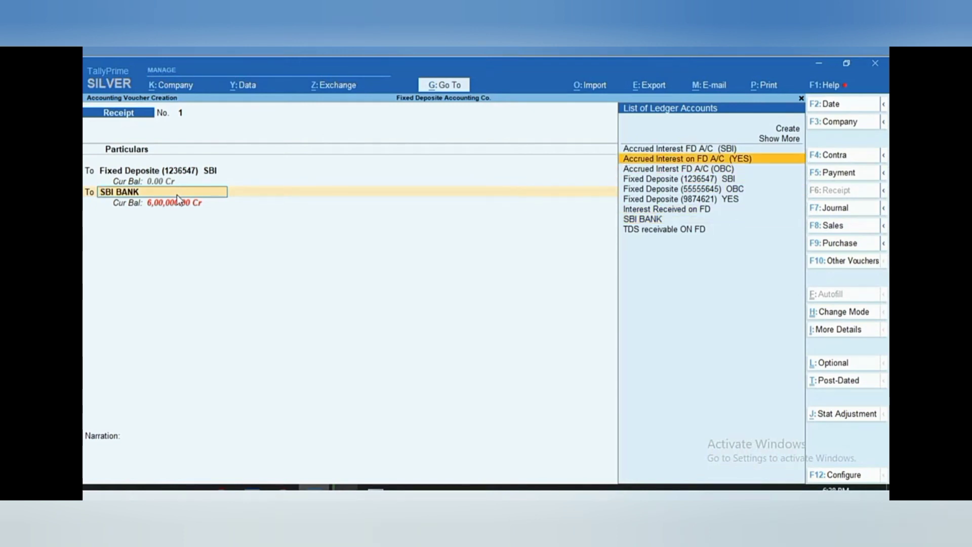
pyautogui.press('Up')
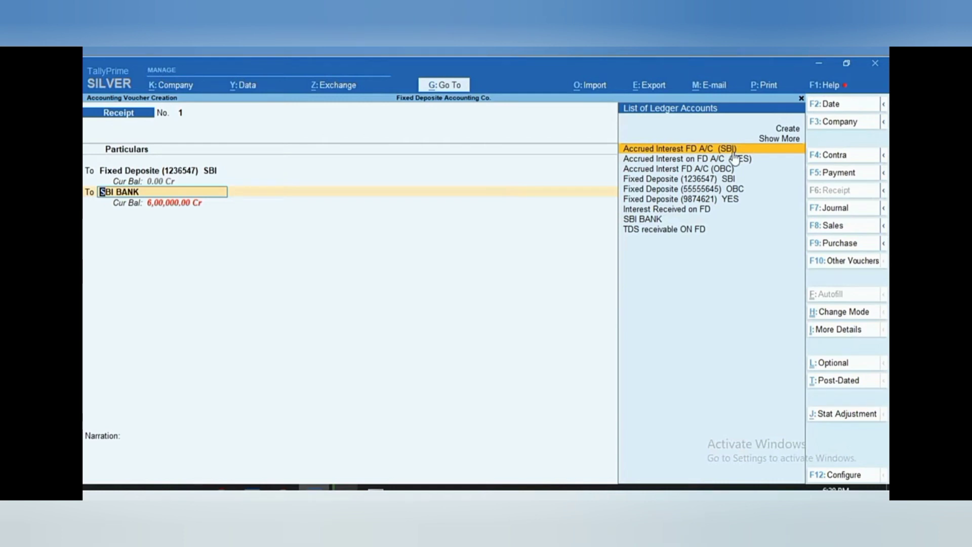
pyautogui.press('Return')
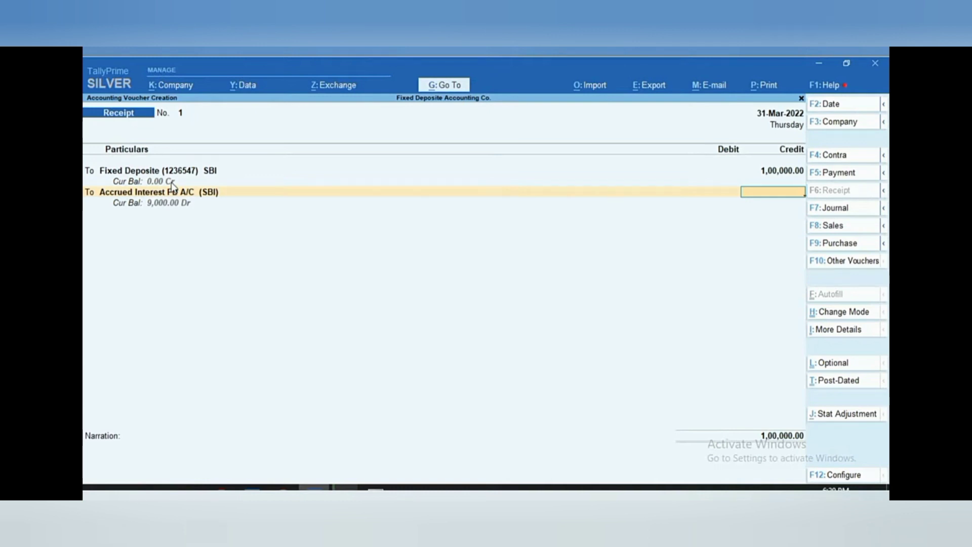
pyautogui.write('9000')
pyautogui.press('Return')
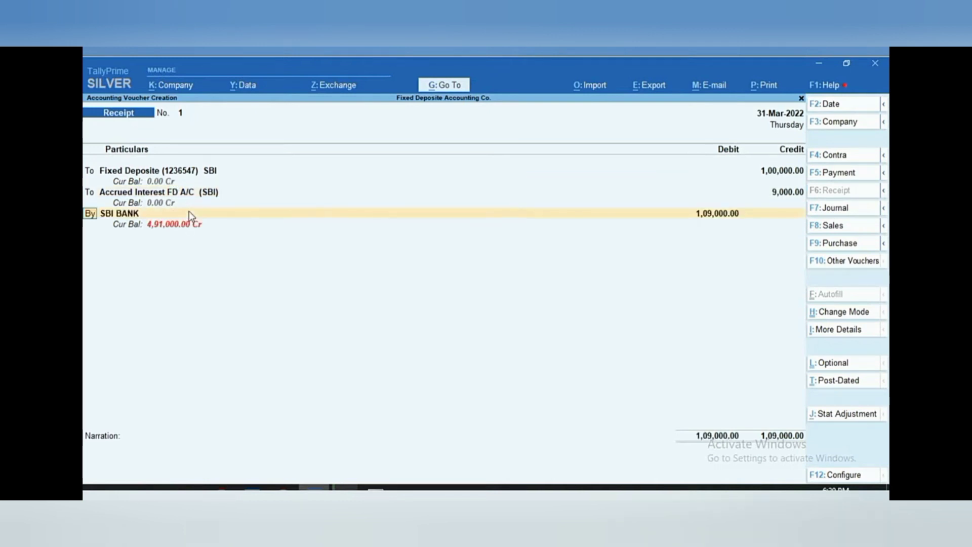
# Debit SBI BANK with 1,09,000 and accept its bank allocation with the Cheque/DD transaction type
pyautogui.press('Return')
pyautogui.press('Return')
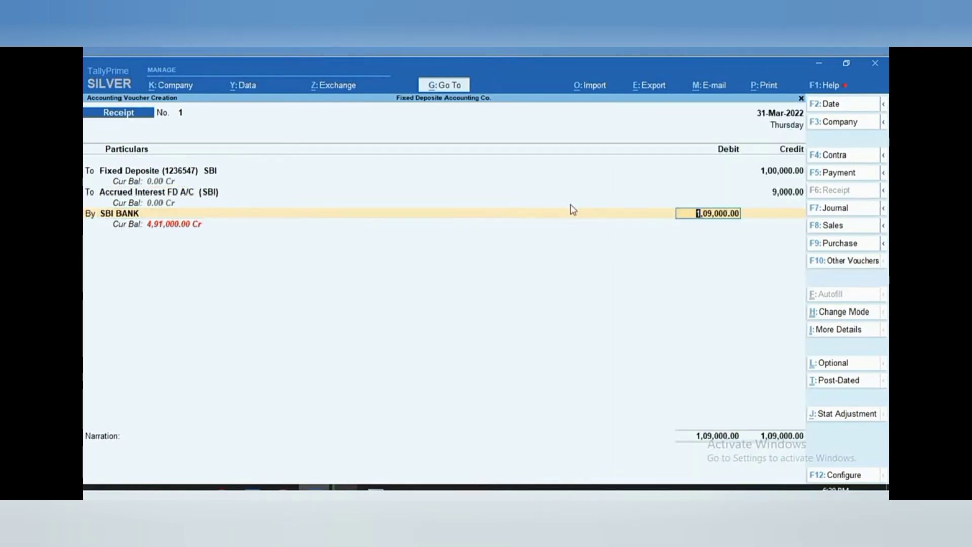
pyautogui.press('Return')
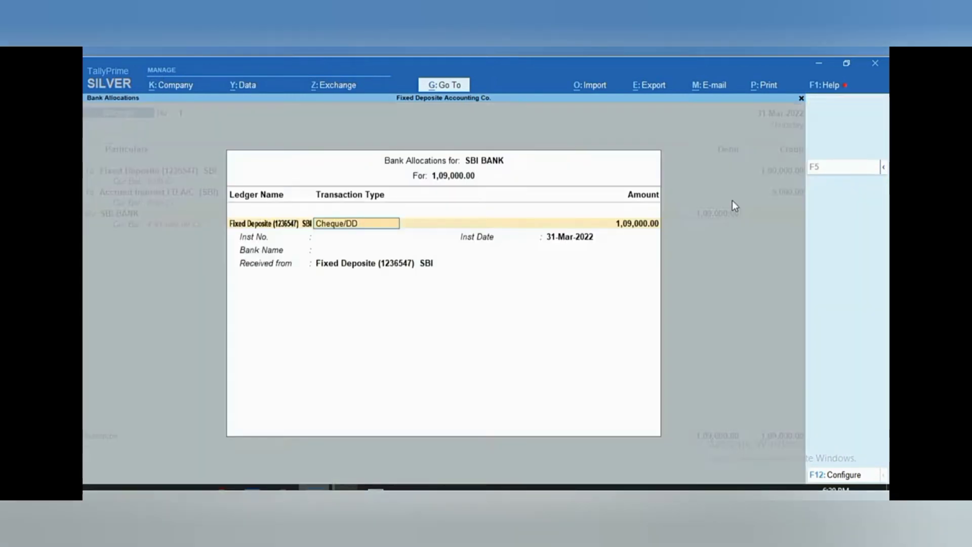
pyautogui.press('Return')
pyautogui.press('Return')
pyautogui.press('Return')
pyautogui.press('Return')
pyautogui.press('Return')
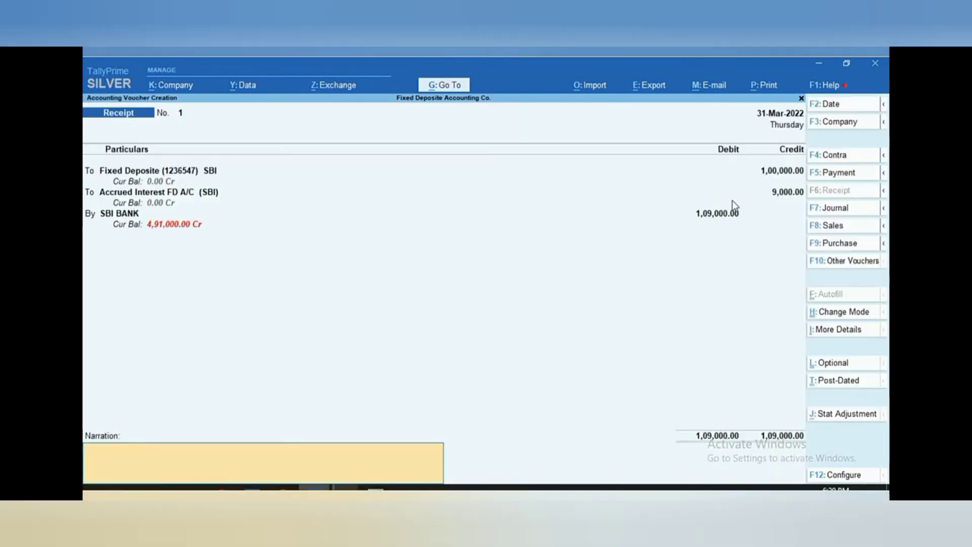
# Add the narration "FD HAS BEEN MATURED FOR 1 YERS OF 1 LAC @ 10 %" and save the receipt voucher
pyautogui.write('FD HAS BEEN MATURED FOR 1 YEE')
pyautogui.press('BackSpace')
pyautogui.write('RS')
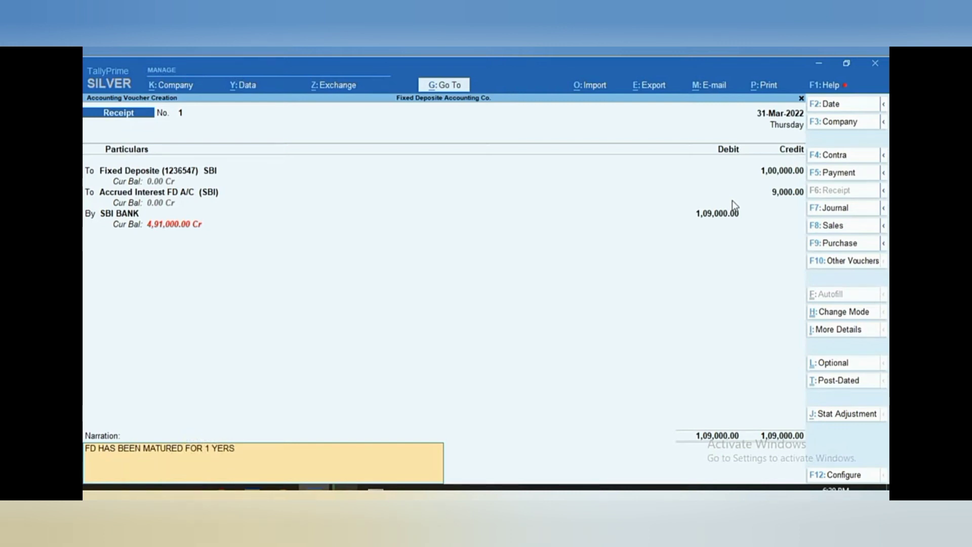
pyautogui.write(' O')
pyautogui.press('BackSpace')
pyautogui.write('OF 1 LAC @ 10 %')
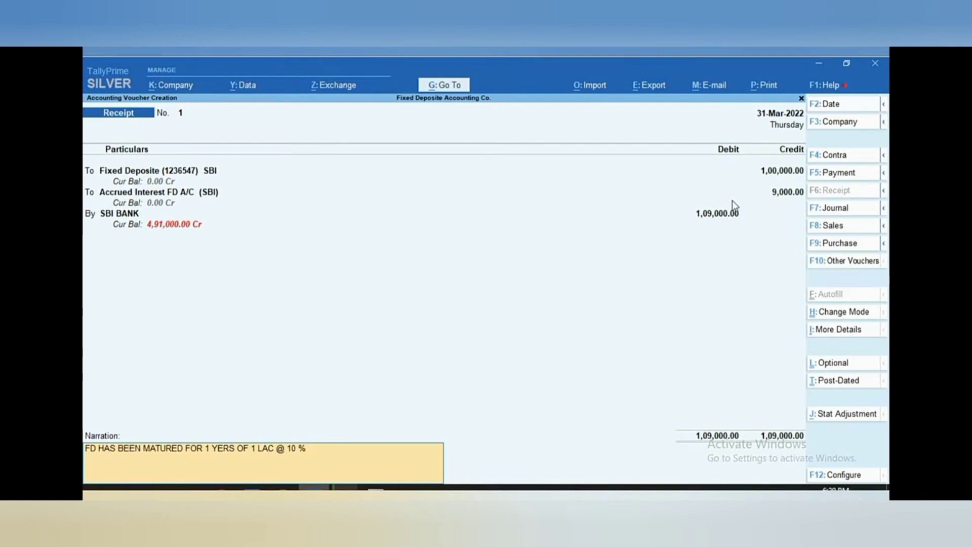
pyautogui.press('Return')
pyautogui.press('Return')
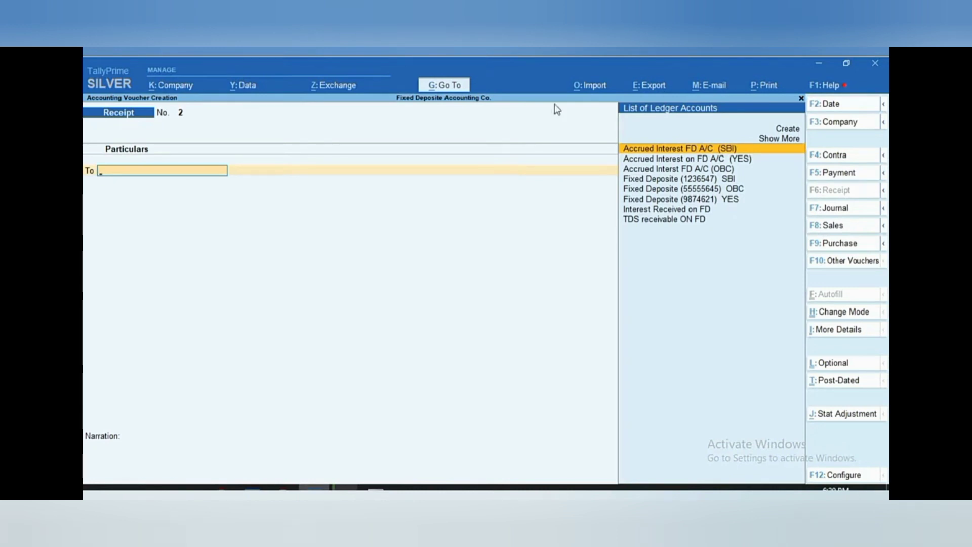
# Check the FD WITH SBI group under the Balance Sheet's Investments, and return to receipt voucher creation
pyautogui.click(452, 86)
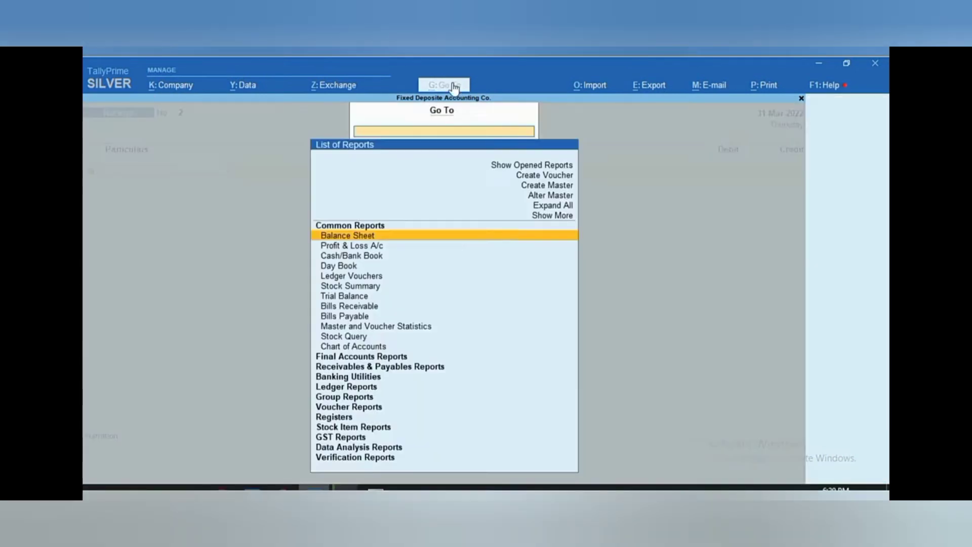
pyautogui.press('Return')
pyautogui.press('Right')
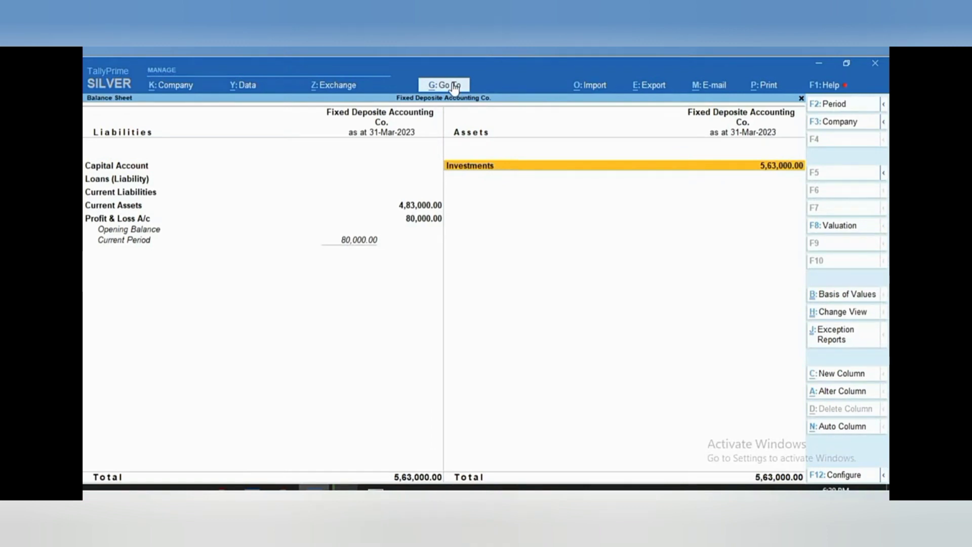
pyautogui.press('Return')
pyautogui.press('Down')
pyautogui.press('space')
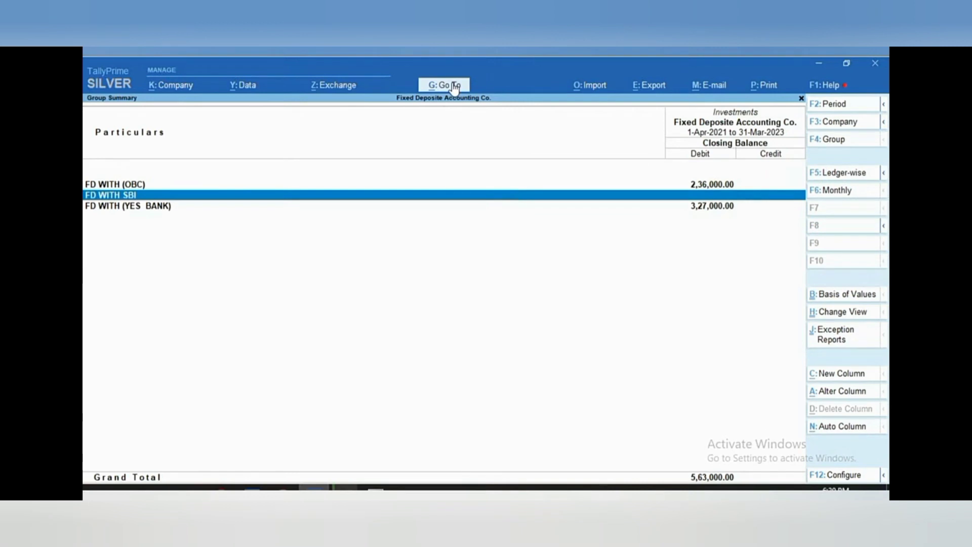
pyautogui.press('Return')
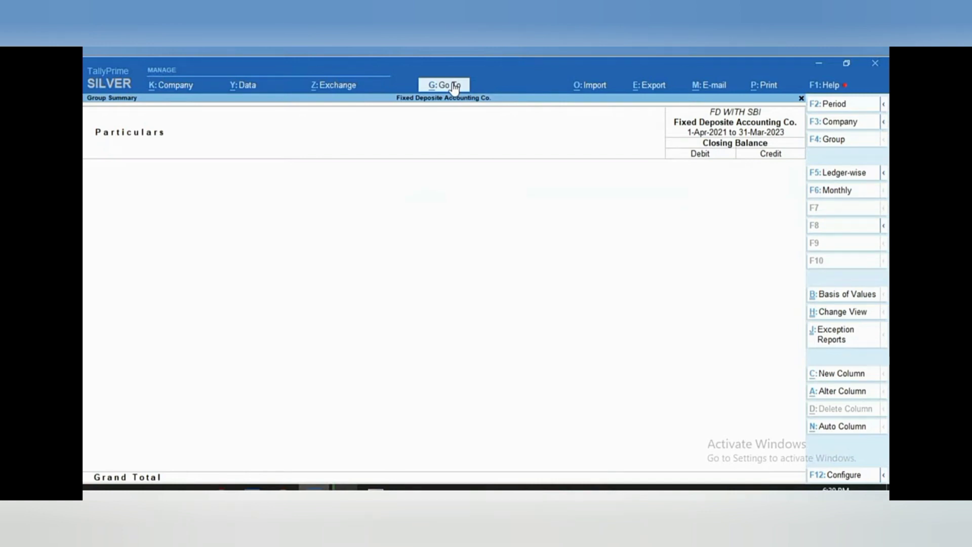
pyautogui.press('Escape')
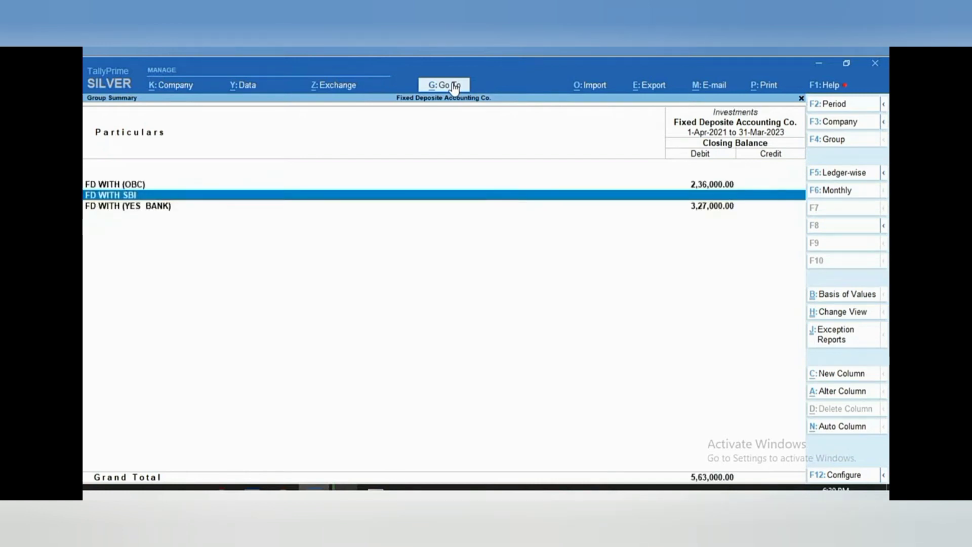
pyautogui.press('Escape')
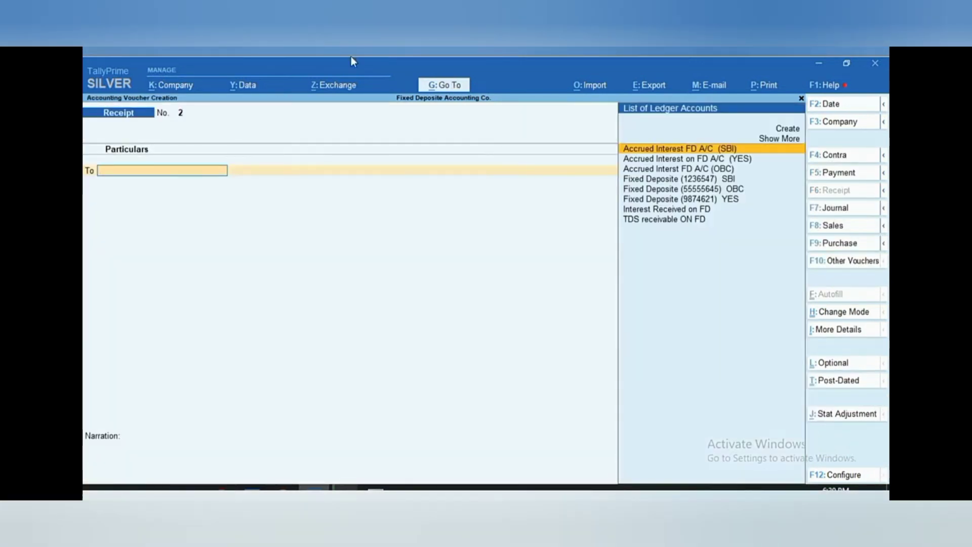
# Date the receipt voucher 31.3.22 and credit the Fixed Deposite OBC ledger with 2,00,000
pyautogui.press('F2')
pyautogui.write('31.3.22')
pyautogui.press('Return')
pyautogui.press('Down')
pyautogui.press('Down')
pyautogui.press('Down')
pyautogui.press('Down')
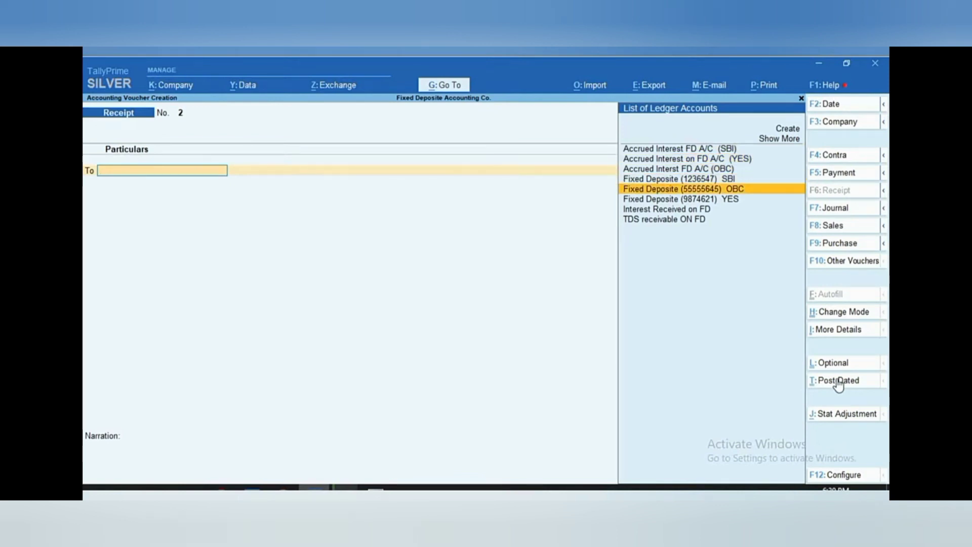
pyautogui.press('Return')
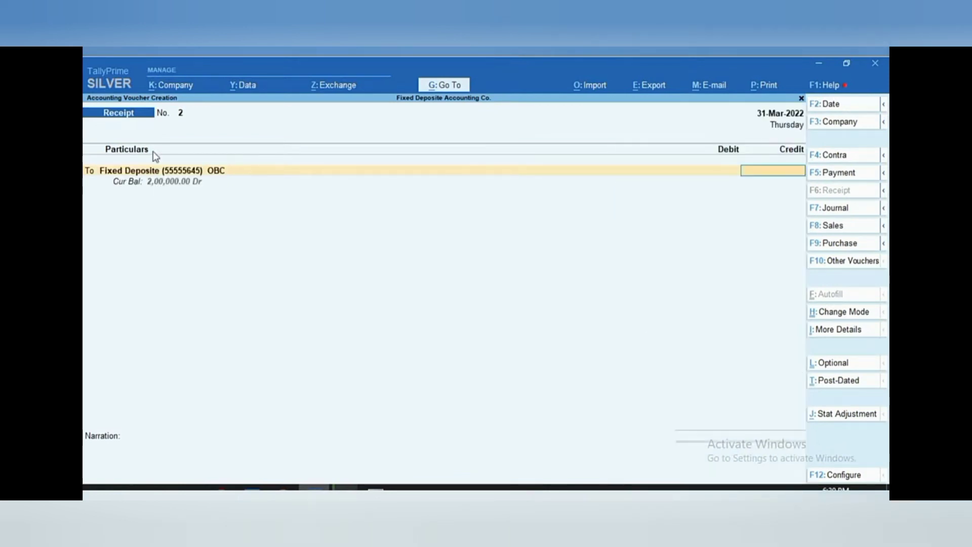
pyautogui.write('200000')
pyautogui.press('Return')
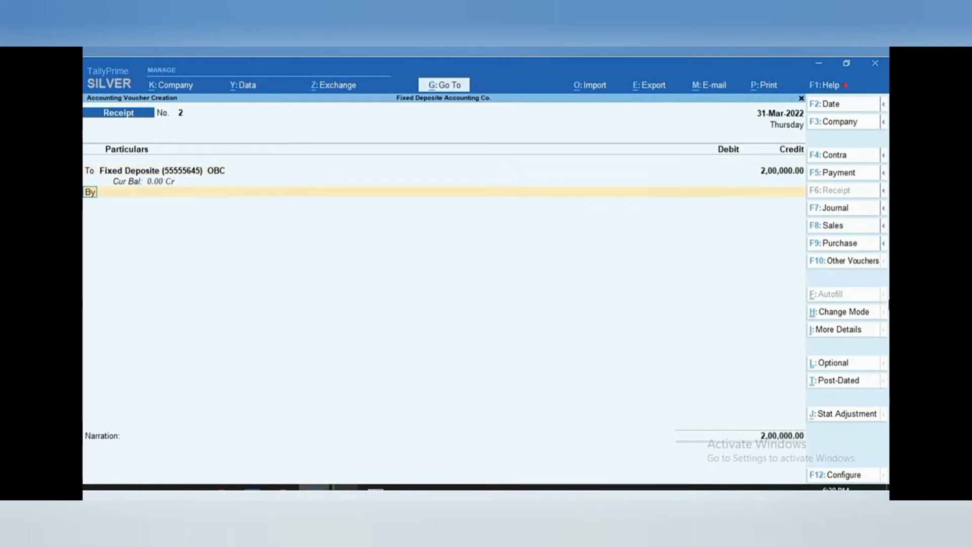
# Credit Accrued Interst FD A/C (OBC) with 36,000 as the second line of the receipt voucher
pyautogui.press('Return')
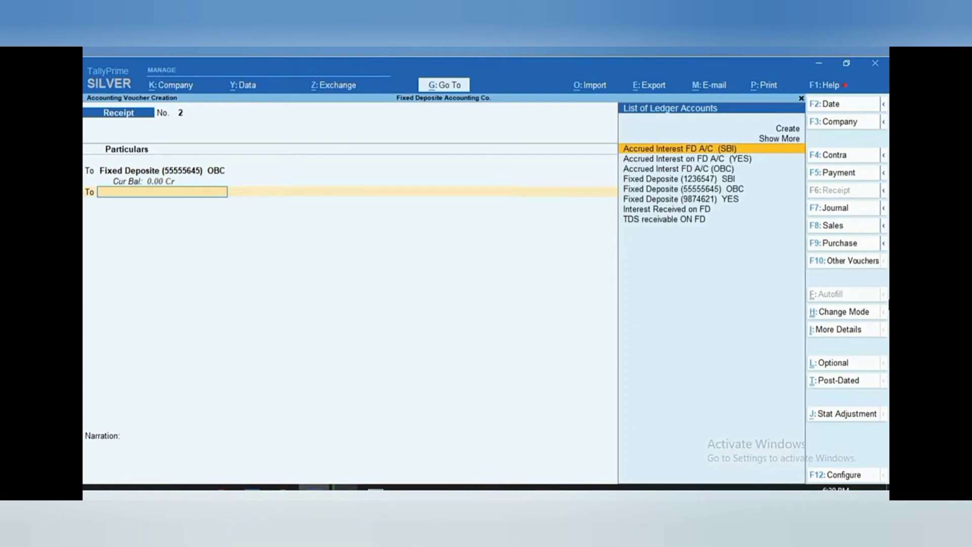
pyautogui.press('Down')
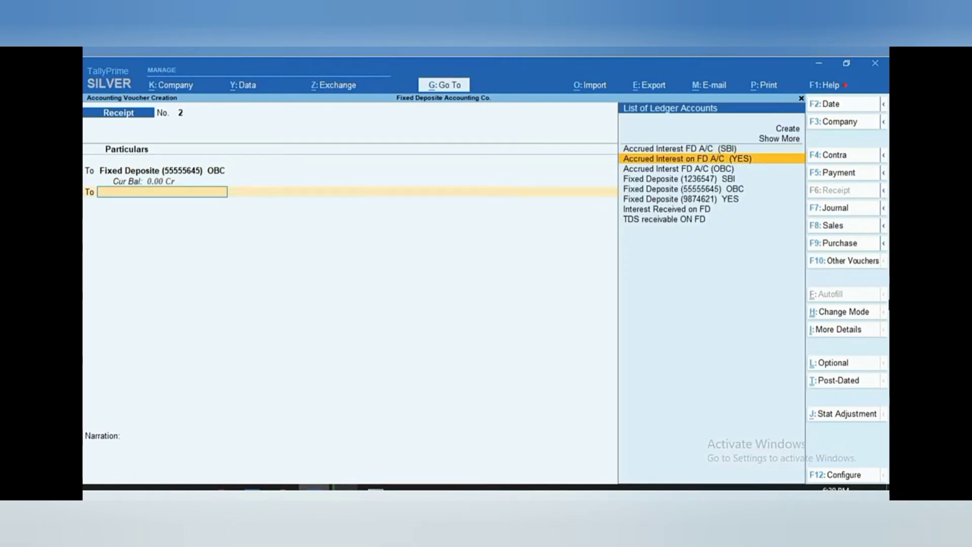
pyautogui.press('Down')
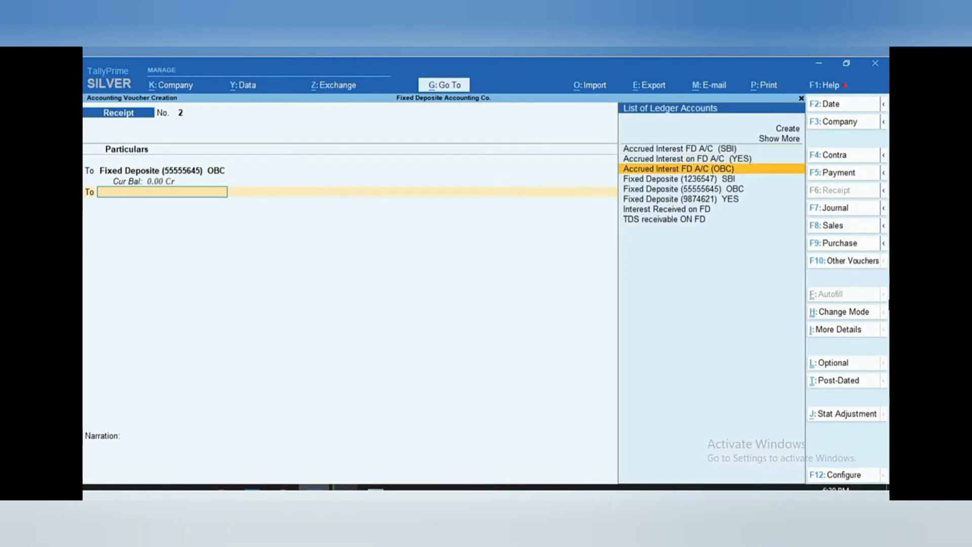
pyautogui.press('Return')
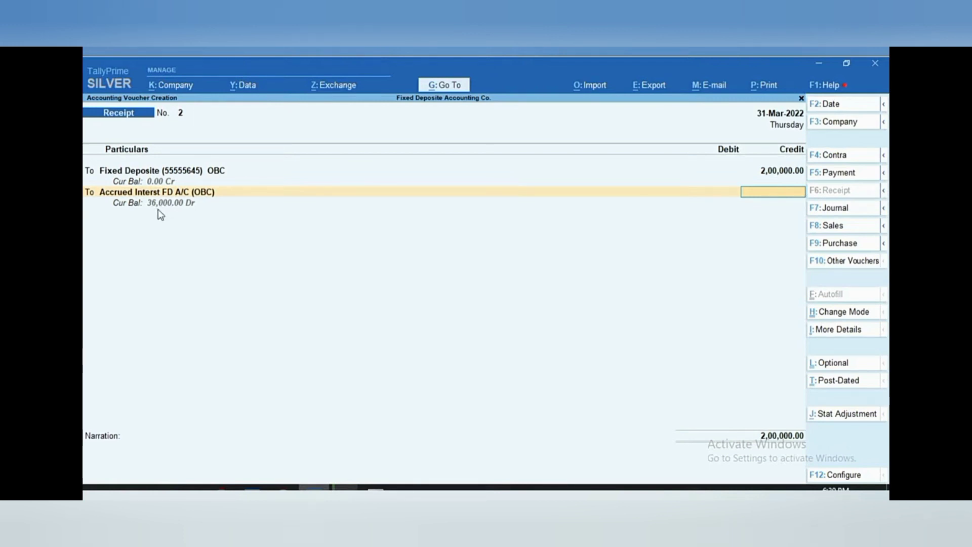
pyautogui.write('36000')
pyautogui.press('Return')
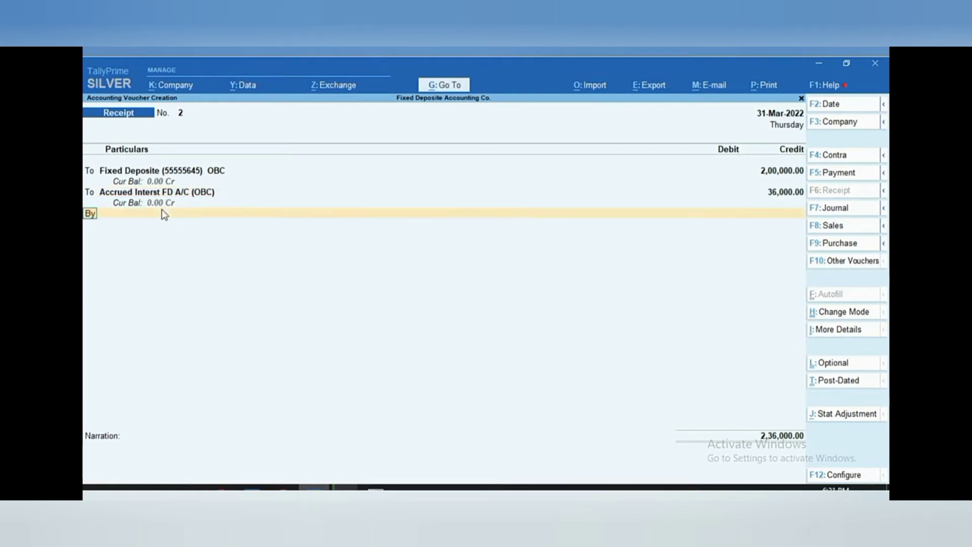
# Add SBI BANK as the debit line of the receipt voucher for 2,36,000
pyautogui.press('Return')
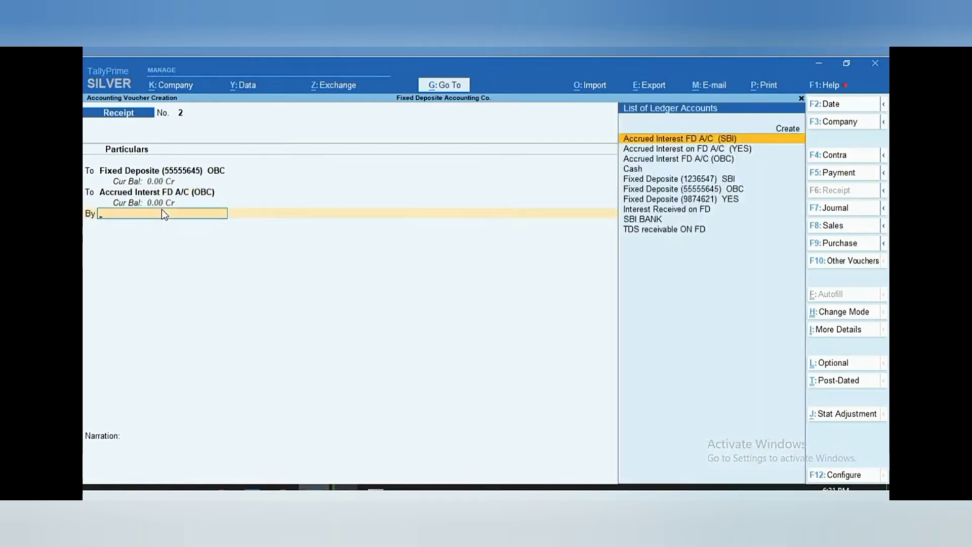
pyautogui.press('Down')
pyautogui.press('Down')
pyautogui.press('Down')
pyautogui.press('Down')
pyautogui.press('Down')
pyautogui.press('Down')
pyautogui.press('Down')
pyautogui.press('Down')
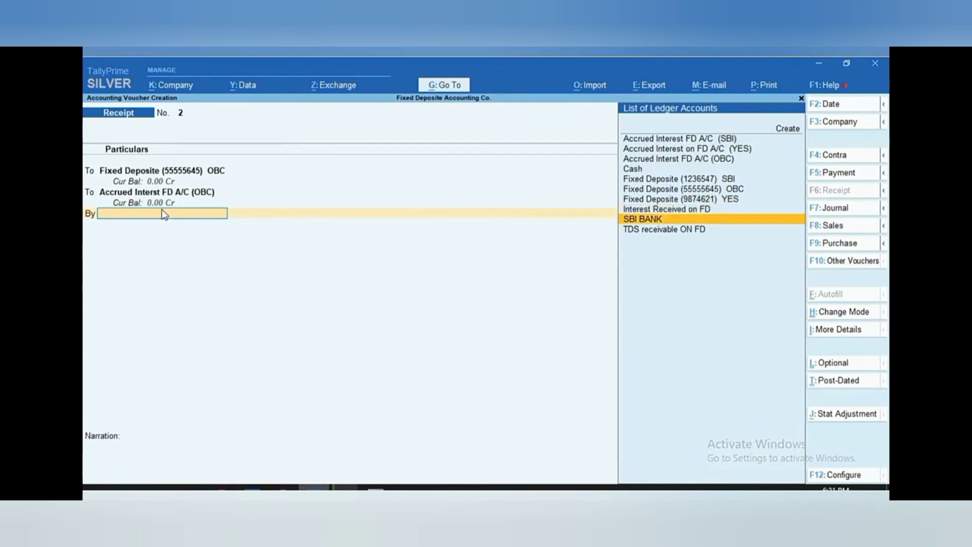
pyautogui.press('Return')
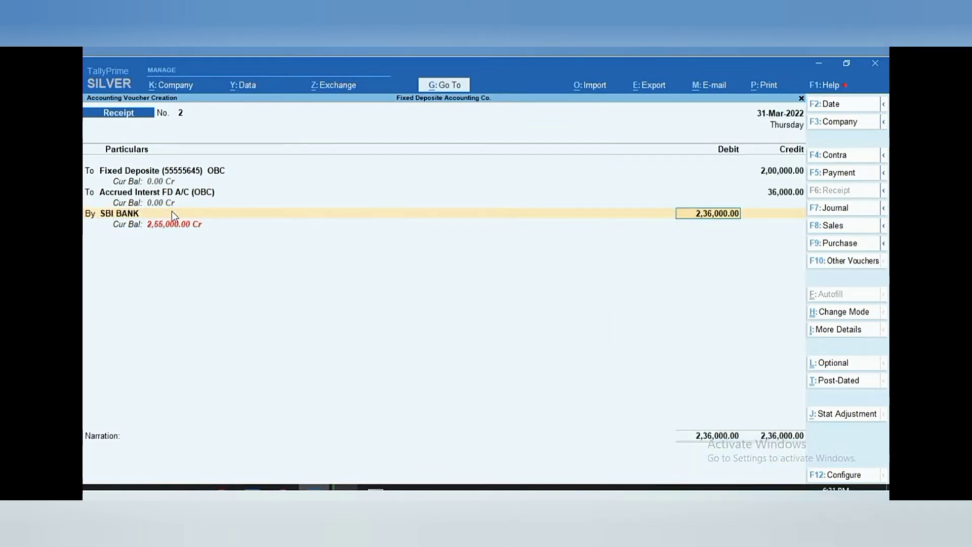
# Accept the Cheque/DD bank allocation and save the receipt with the narration "FD HAS BEEN MATURED FOR 1 YERS OF 1 LAC @ 10 %"
pyautogui.press('Return')
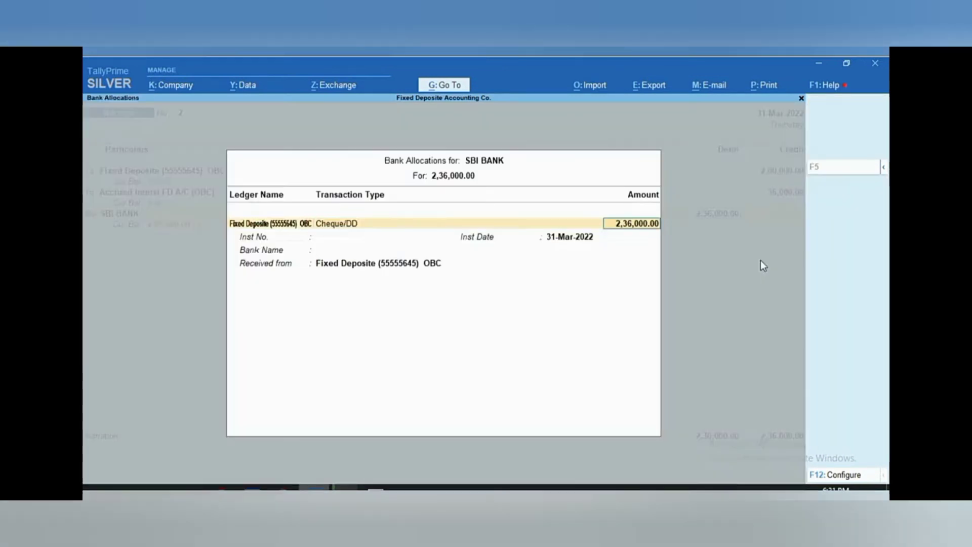
pyautogui.press('Return')
pyautogui.press('Return')
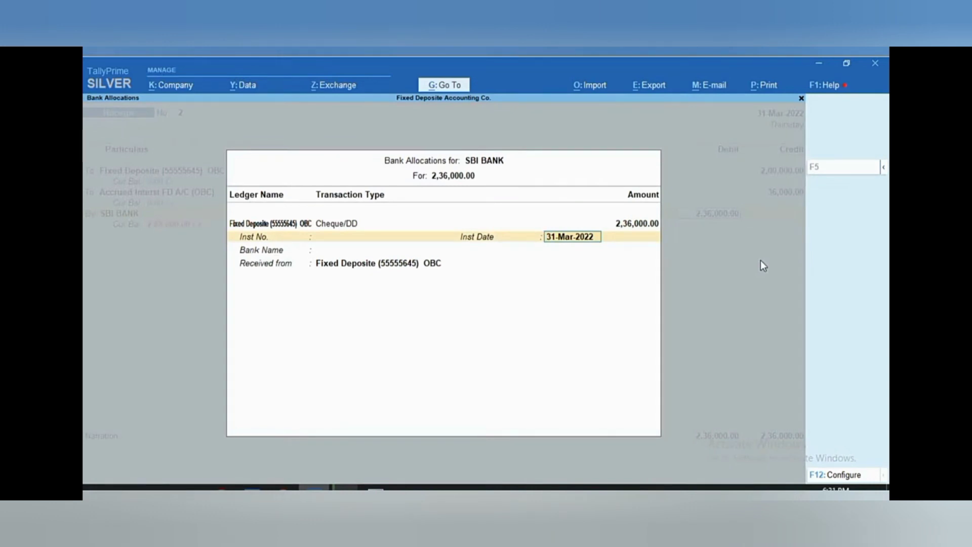
pyautogui.press('Return')
pyautogui.press('Return')
pyautogui.press('Return')
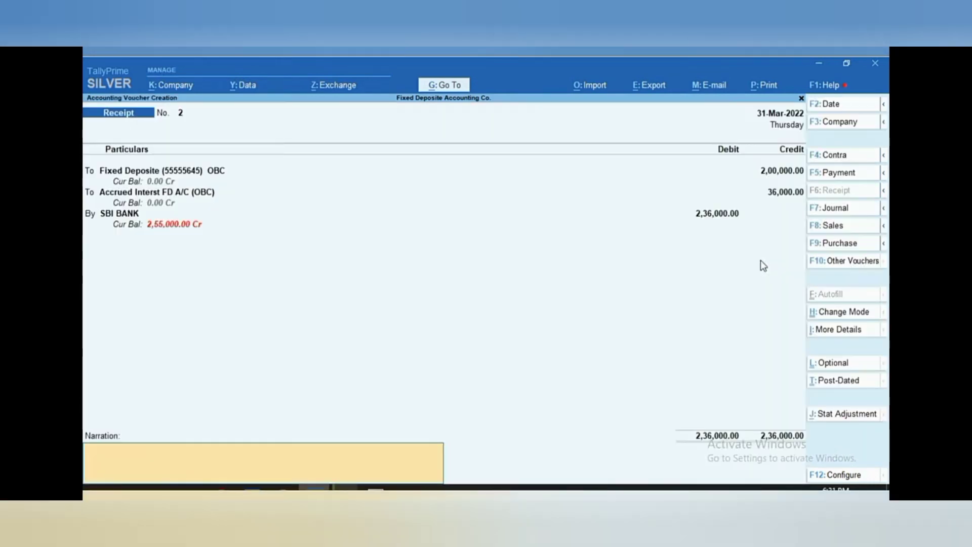
pyautogui.write('FD HAS BEEN MATURED FOR 1 YERS OF 1 LAC @ 10 %')
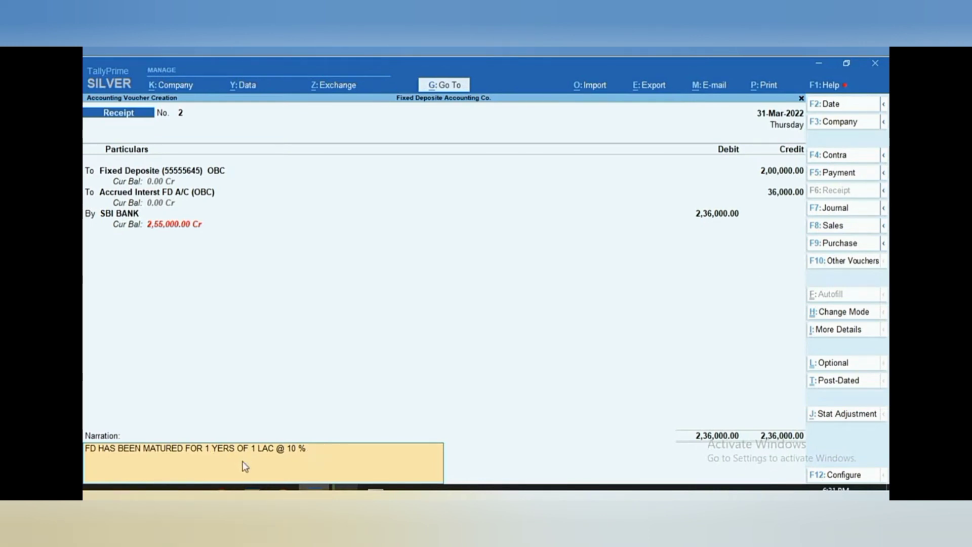
pyautogui.hotkey('ctrl', 'a')
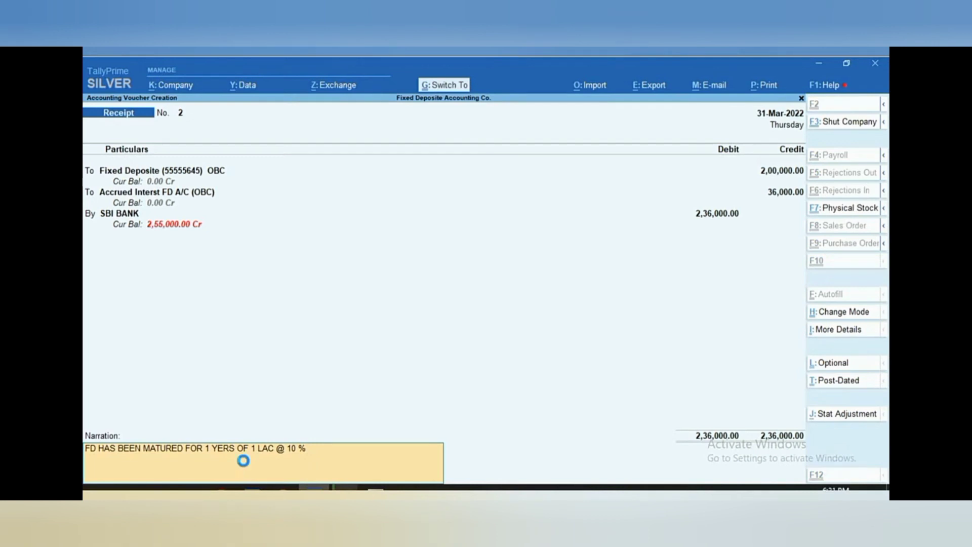
# Check the OBC, SBI and YES BANK FD groups under the Balance Sheet's Investments, and return to receipt voucher creation
pyautogui.click(433, 87)
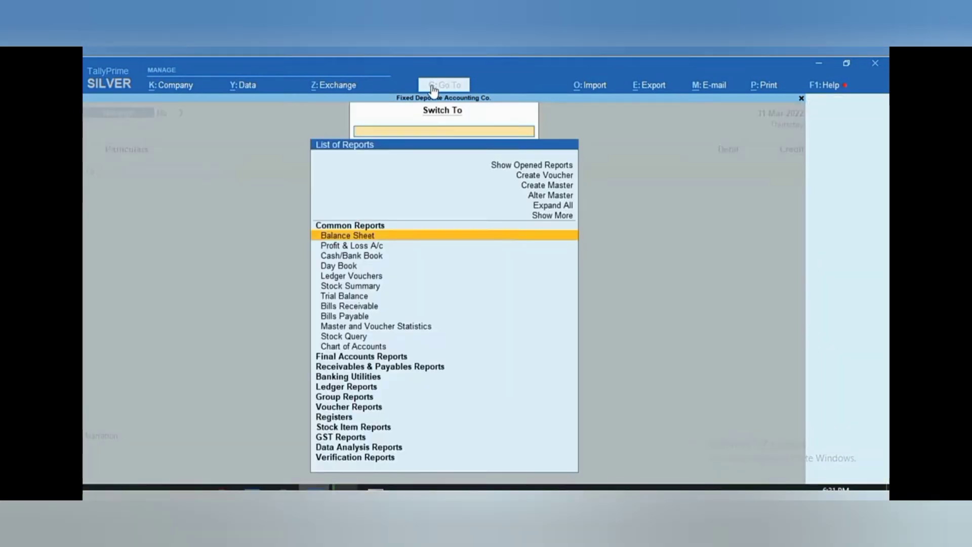
pyautogui.press('Return')
pyautogui.press('Right')
pyautogui.press('Return')
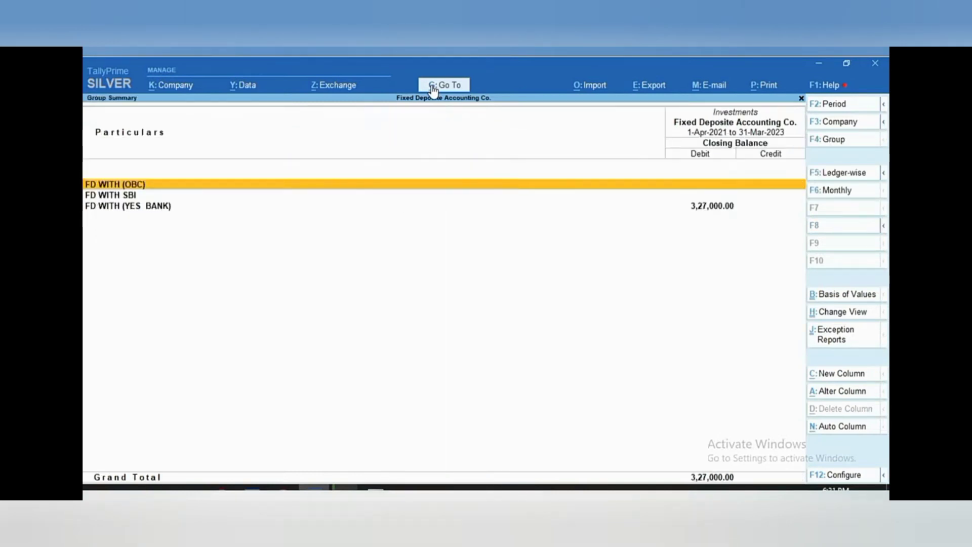
pyautogui.press('Down')
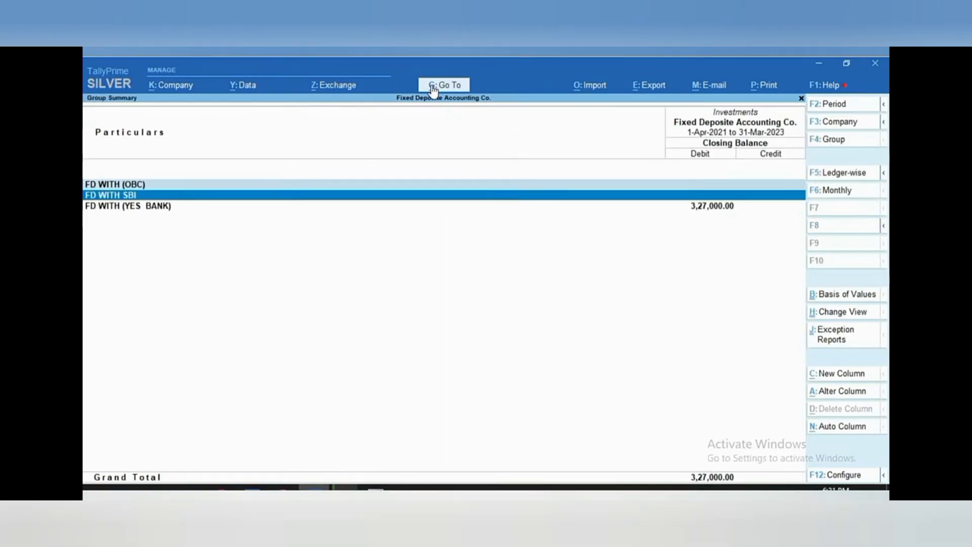
pyautogui.press('Down')
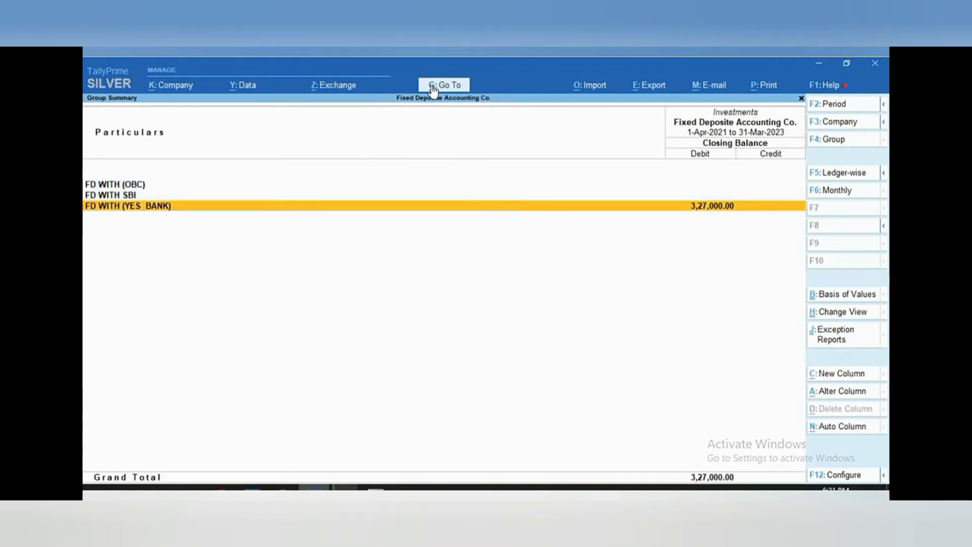
pyautogui.press('Escape')
pyautogui.press('Escape')
pyautogui.press('Escape')
pyautogui.press('Escape')
pyautogui.press('v')
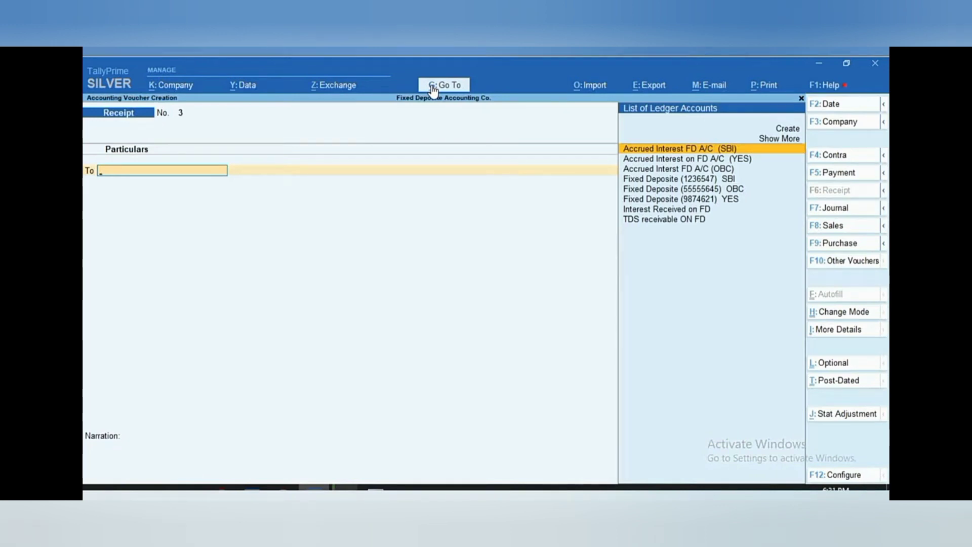
# Date the new receipt voucher 31.3.22 and choose the Fixed Deposite YES ledger for its credit line
pyautogui.press('F2')
pyautogui.write('31.3')
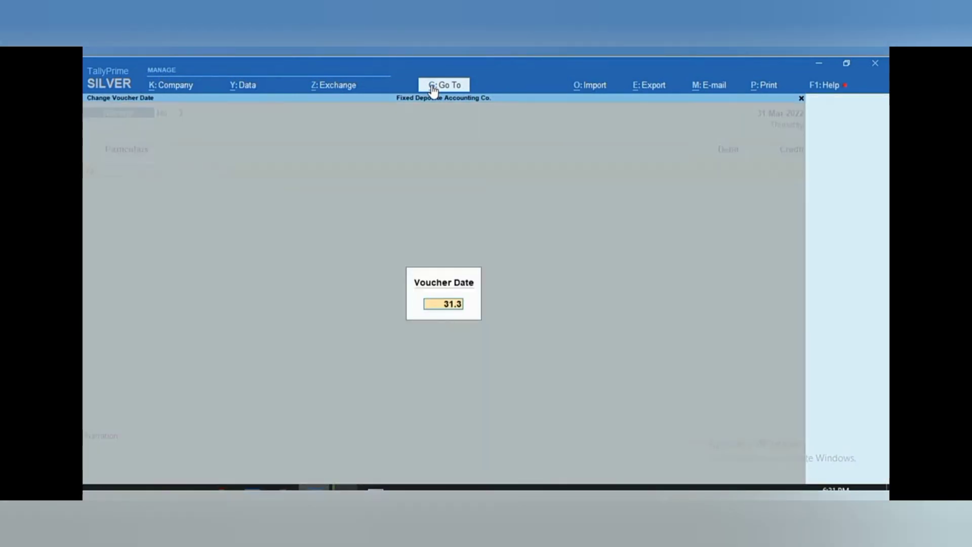
pyautogui.write('.22')
pyautogui.press('Return')
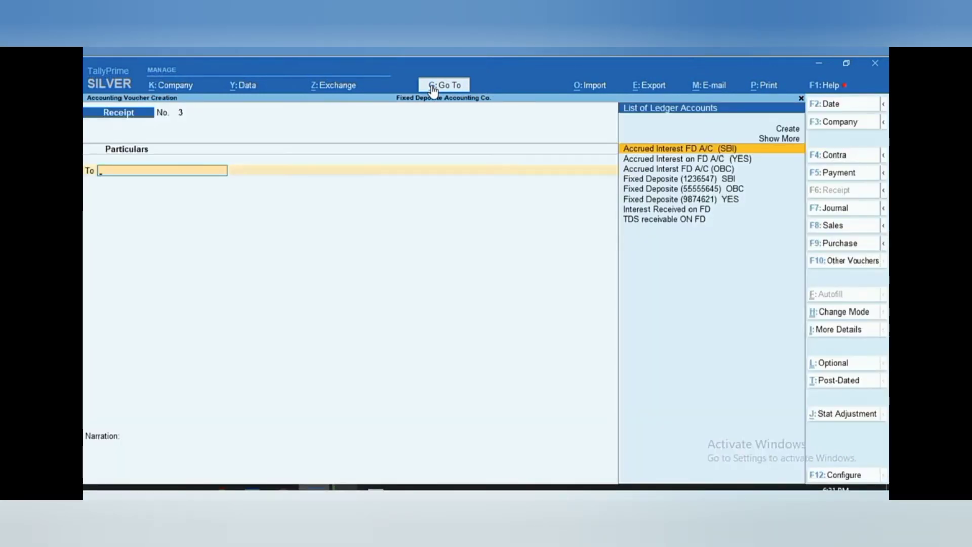
pyautogui.press('Down')
pyautogui.press('Down')
pyautogui.press('Down')
pyautogui.press('Down')
pyautogui.press('Down')
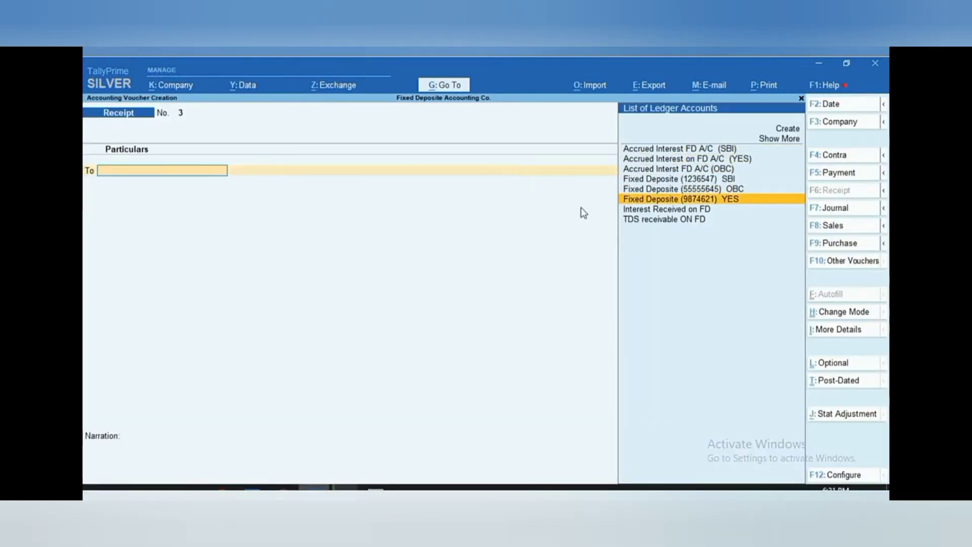
pyautogui.press('Return')
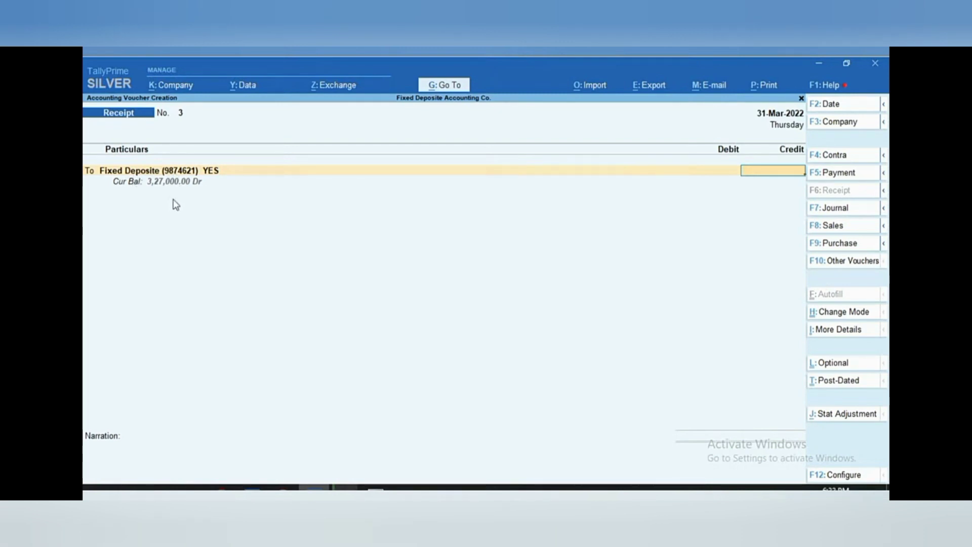
# View the Fixed Deposite YES ledger's monthly summary through FD WITH (YES BANK) under the Balance Sheet's Investments
pyautogui.click(439, 86)
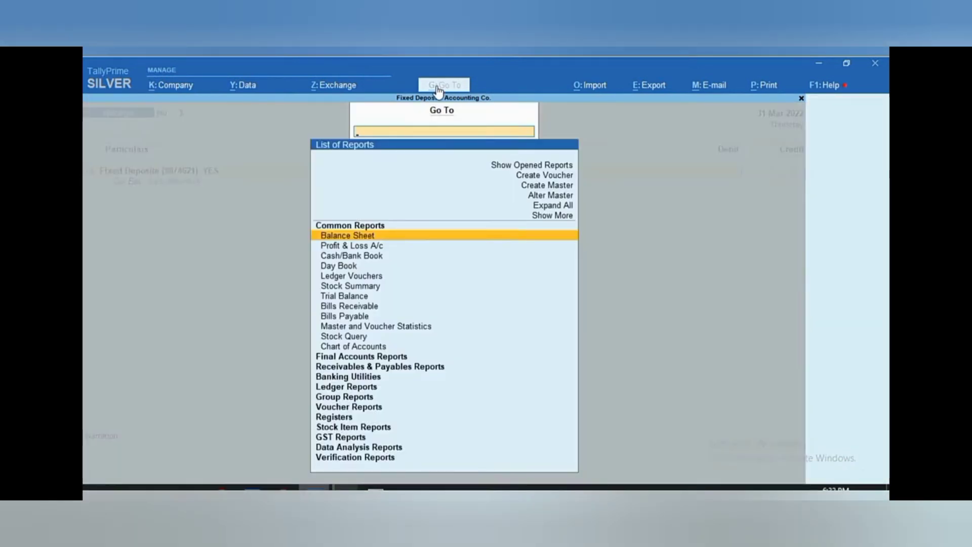
pyautogui.press('Return')
pyautogui.press('Return')
pyautogui.press('Down')
pyautogui.press('Down')
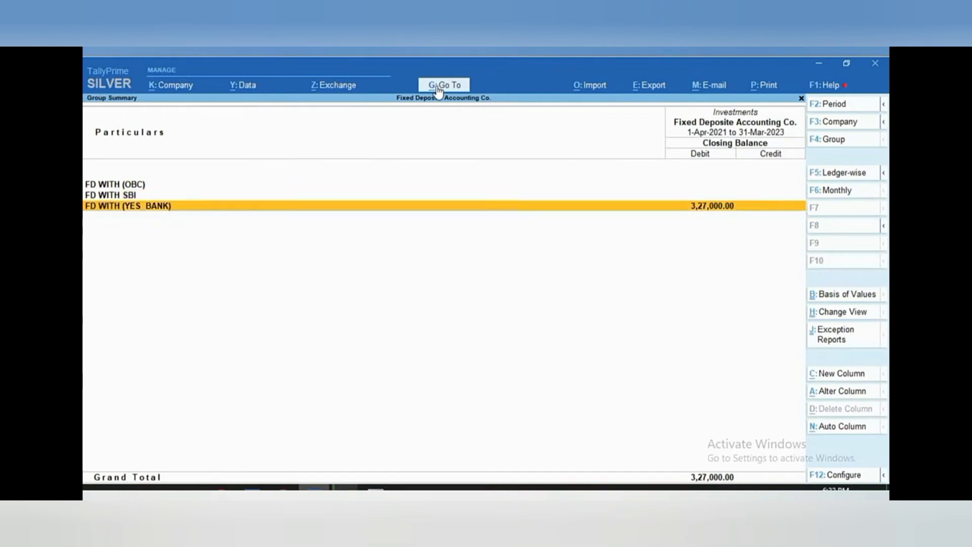
pyautogui.press('Return')
pyautogui.press('Return')
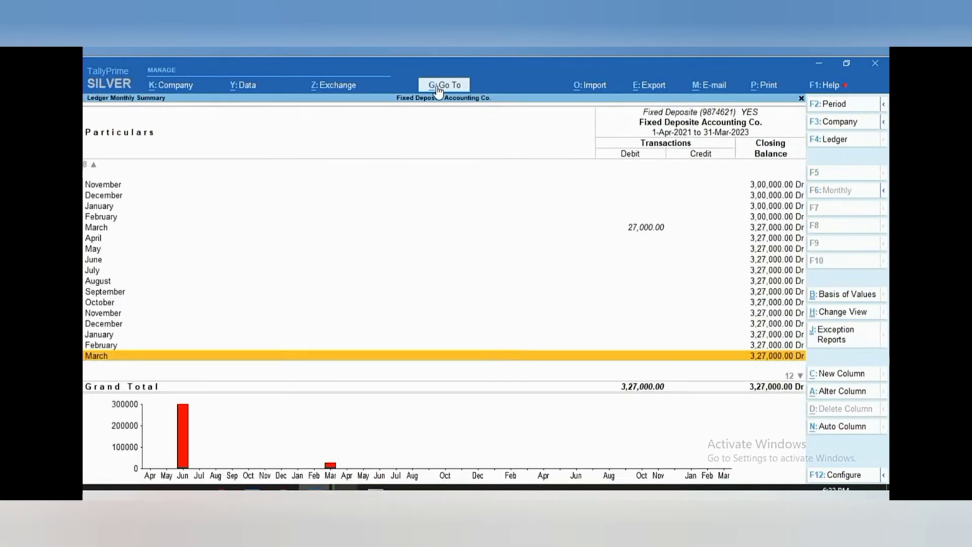
# Examine the 31-Mar-2022 interest journal in the YES deposit ledger's March entries, and return to the receipt voucher
pyautogui.press('Up')
pyautogui.press('Up')
pyautogui.press('Up')
pyautogui.press('Up')
pyautogui.press('Up')
pyautogui.press('Up')
pyautogui.press('Up')
pyautogui.press('Up')
pyautogui.press('Up')
pyautogui.press('Up')
pyautogui.press('Up')
pyautogui.press('Up')
pyautogui.press('Return')
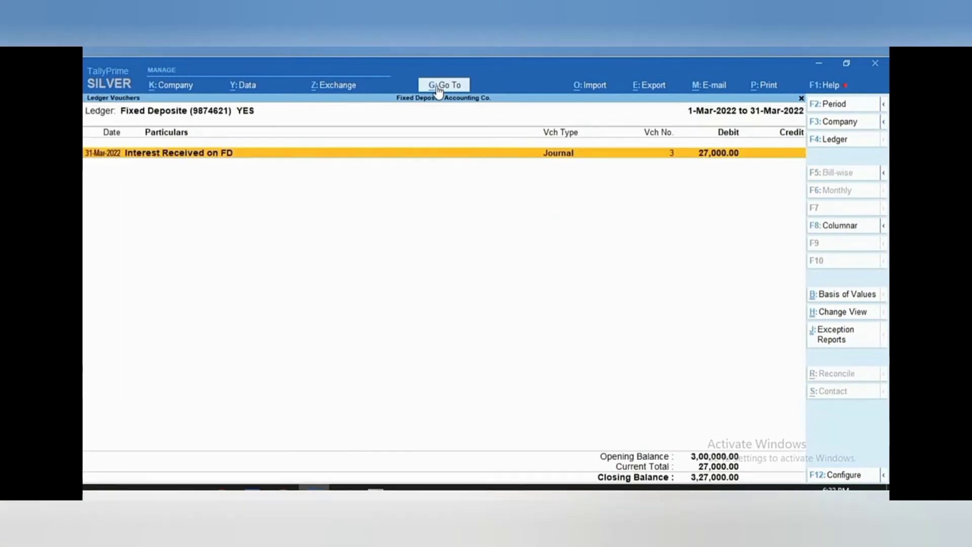
pyautogui.press('Return')
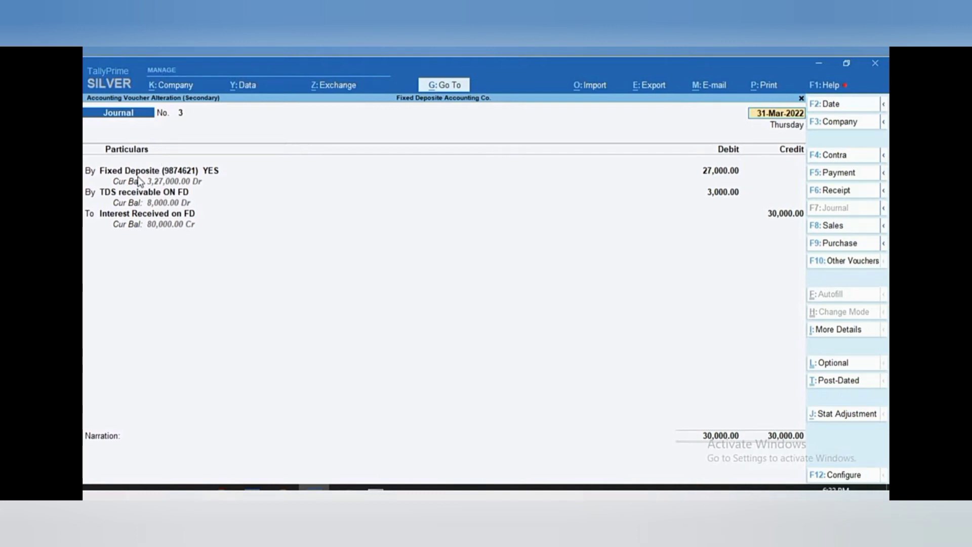
pyautogui.press('BackSpace')
pyautogui.press('Escape')
pyautogui.press('Escape')
pyautogui.press('Escape')
pyautogui.press('Escape')
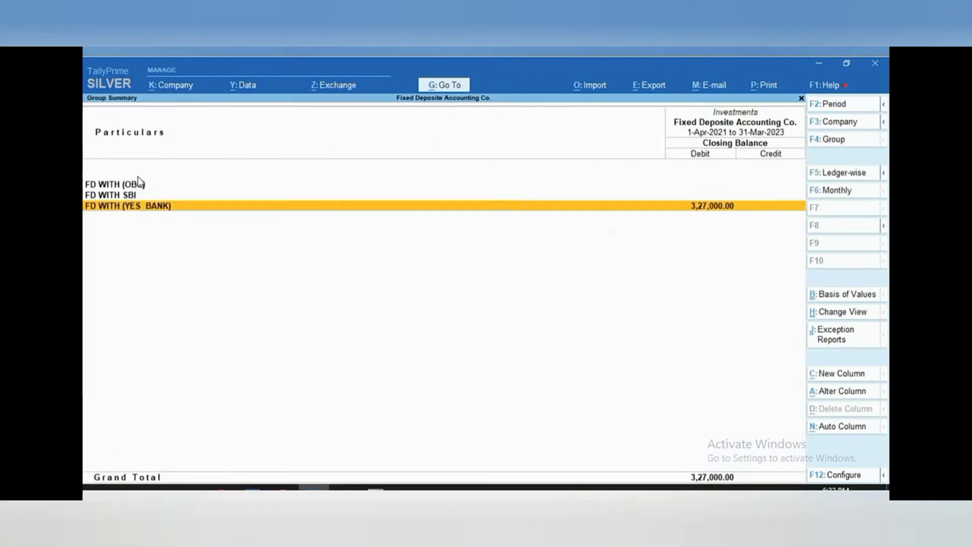
pyautogui.press('Escape')
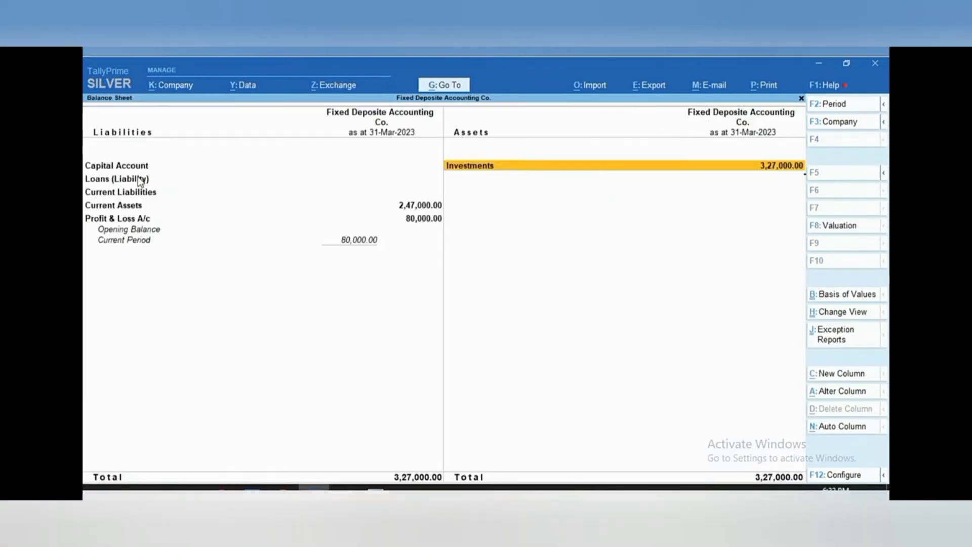
pyautogui.press('Escape')
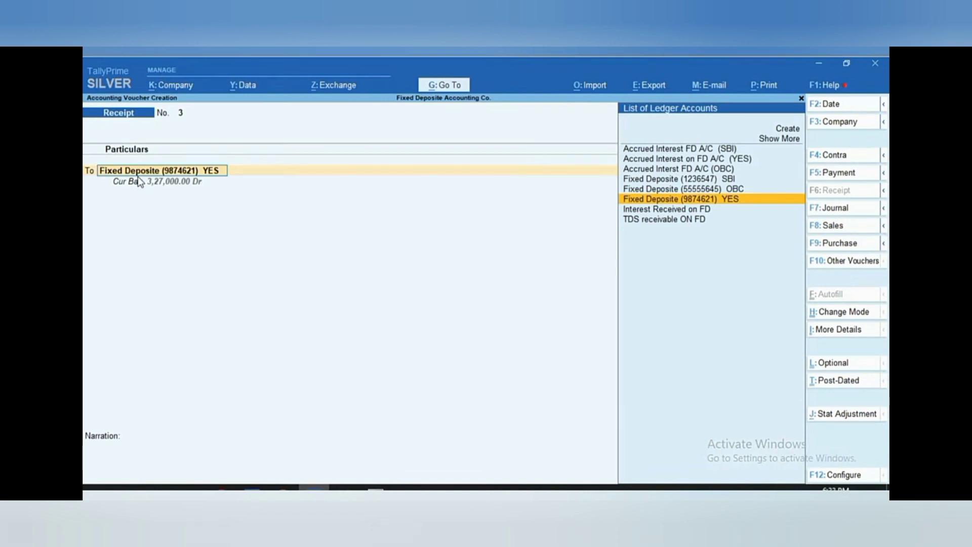
# Credit the Fixed Deposite YES ledger with 3,27,000 and start the voucher's debit line
pyautogui.press('Return')
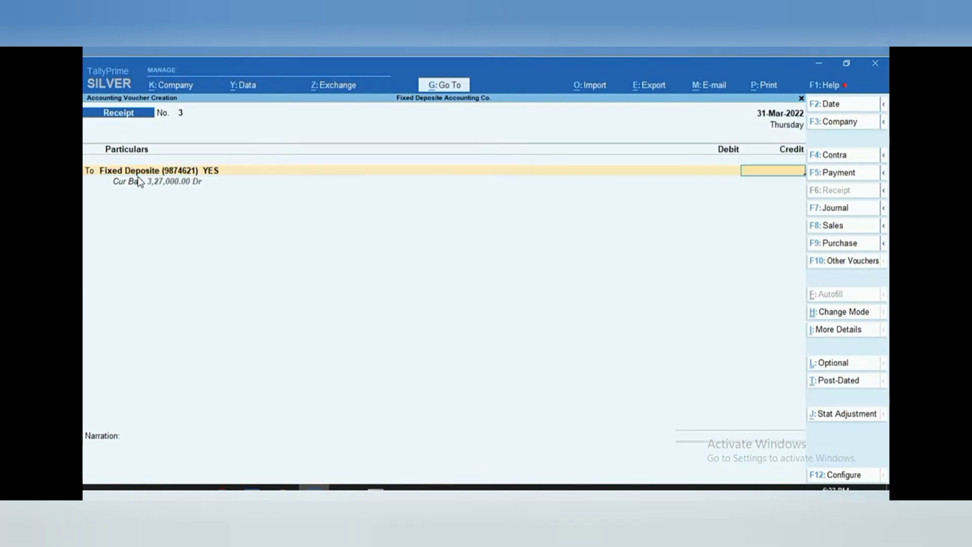
pyautogui.write('3,27,000')
pyautogui.press('Return')
pyautogui.press('Return')
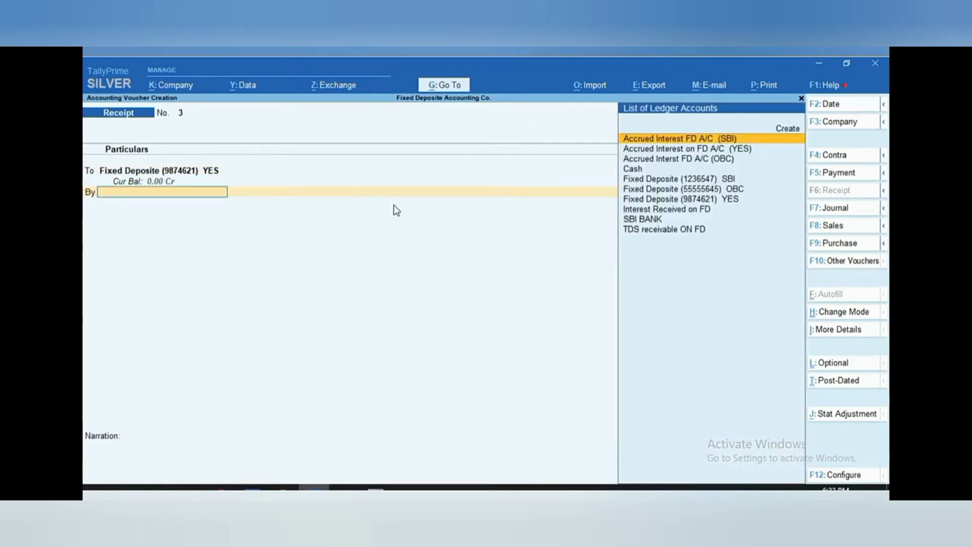
# Debit SBI BANK with 3,27,000 for the matured YES fixed deposit and save the receipt voucher
pyautogui.write('SB')
pyautogui.press('Return')
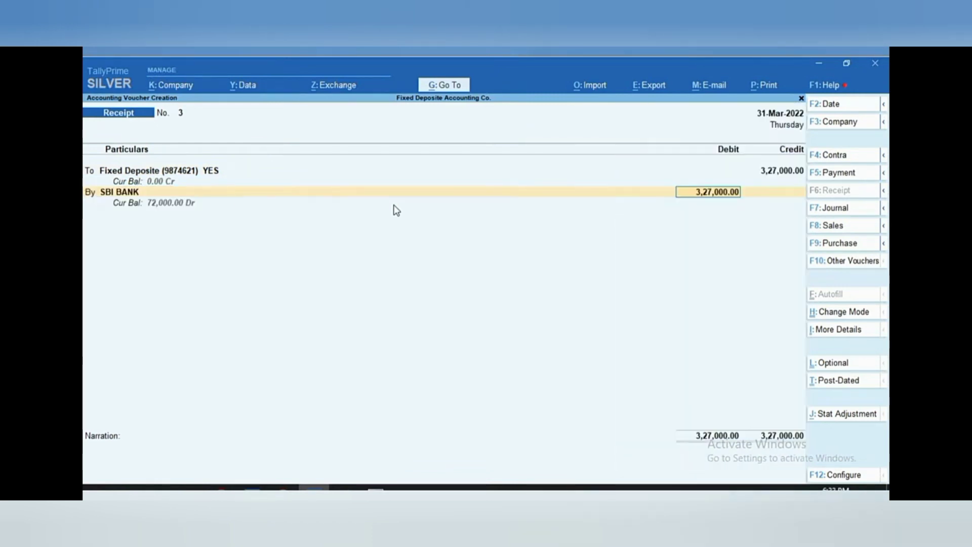
pyautogui.press('Return')
pyautogui.press('Return')
pyautogui.press('Return')
pyautogui.press('Return')
pyautogui.press('Return')
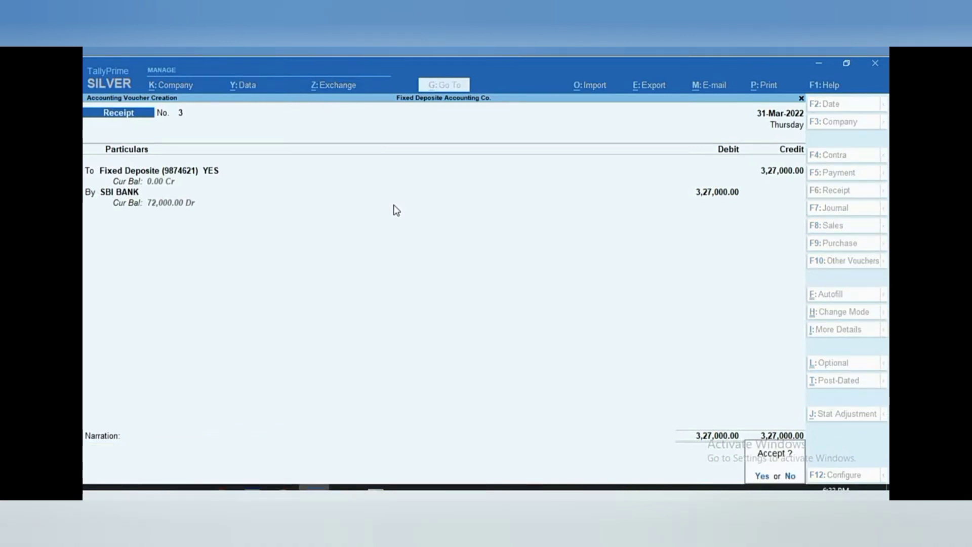
pyautogui.press('Return')
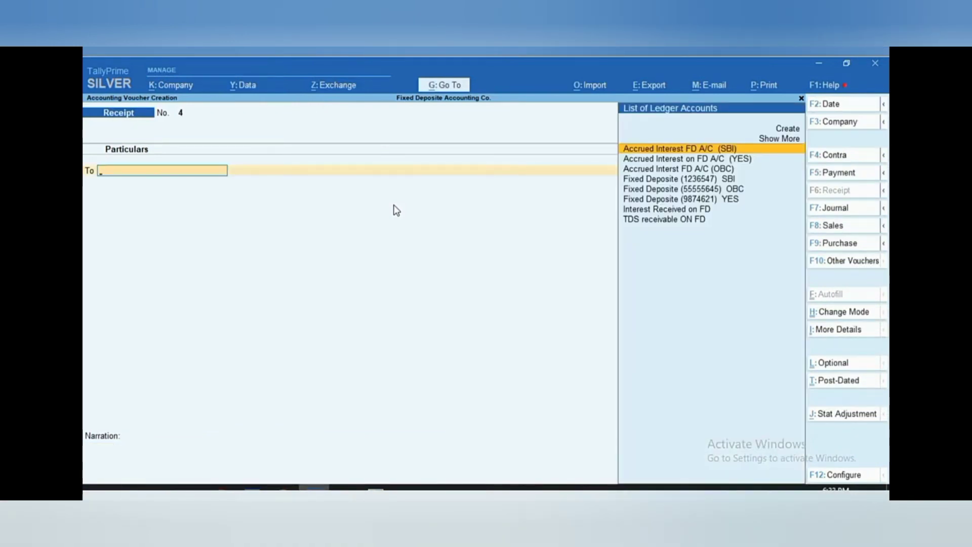
# Check the FD groups for OBC, SBI and YES BANK under Investments in the Balance Sheet
pyautogui.click(447, 84)
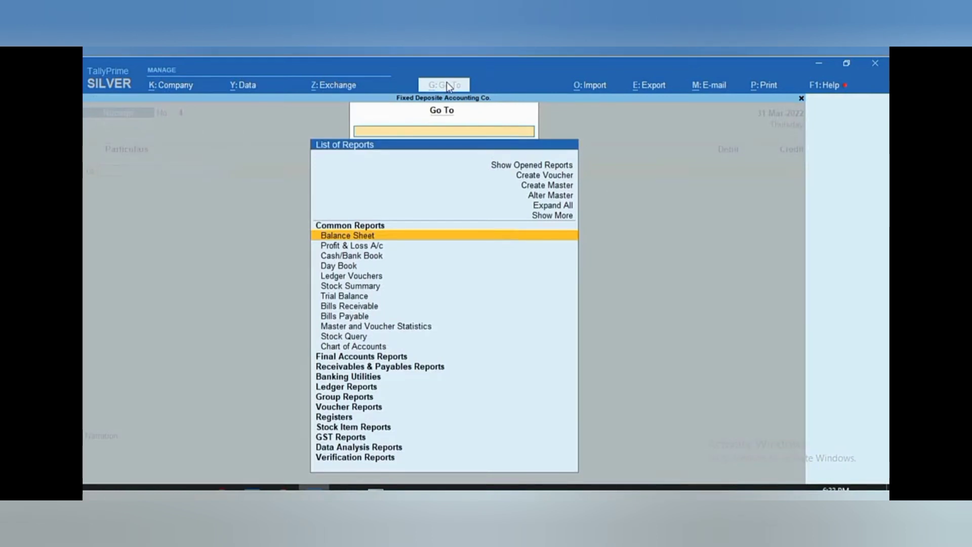
pyautogui.press('Return')
pyautogui.press('Right')
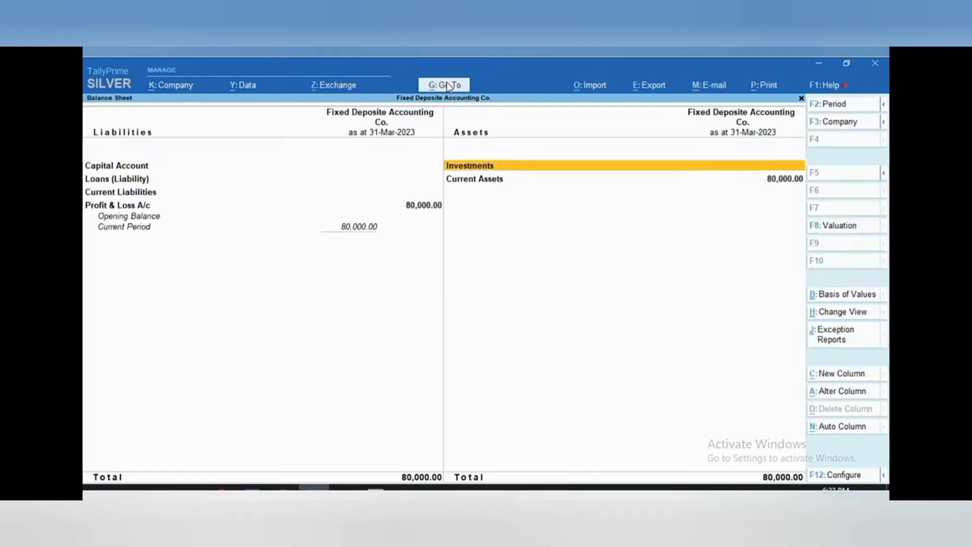
pyautogui.press('Return')
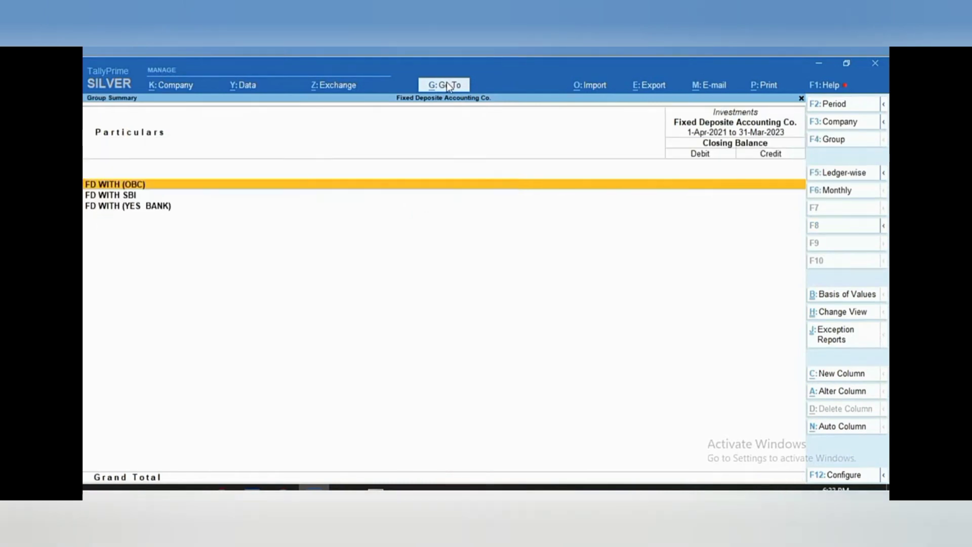
pyautogui.press('Down')
pyautogui.press('Down')
pyautogui.press('Up')
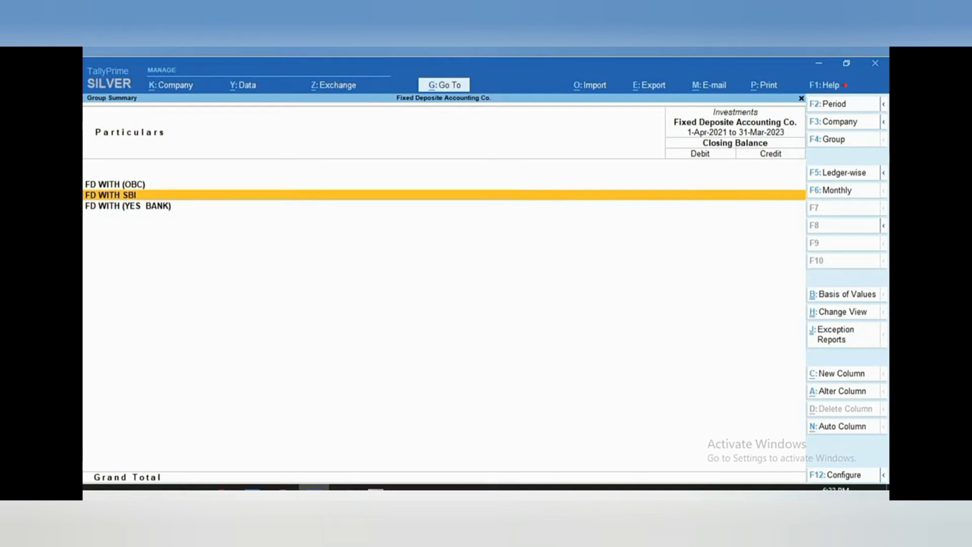
pyautogui.click(705, 487)
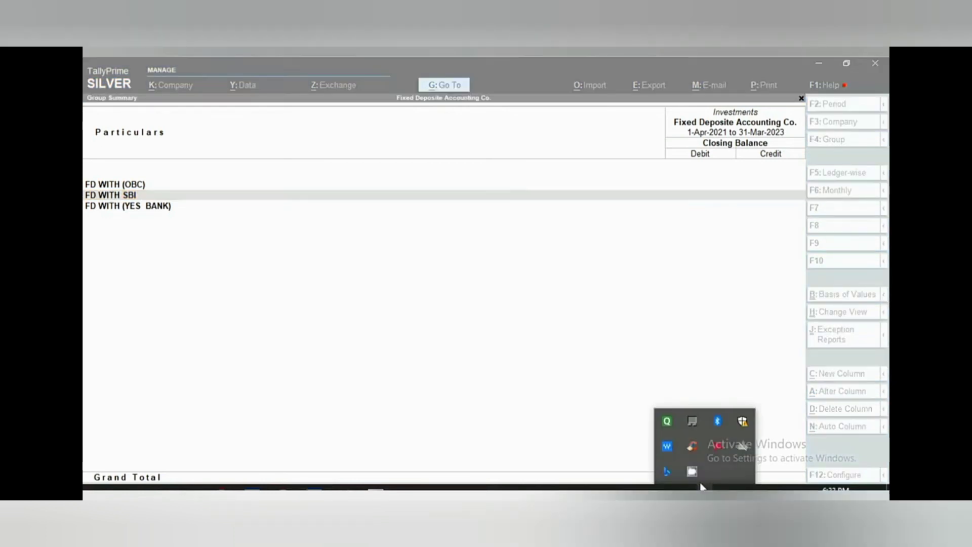